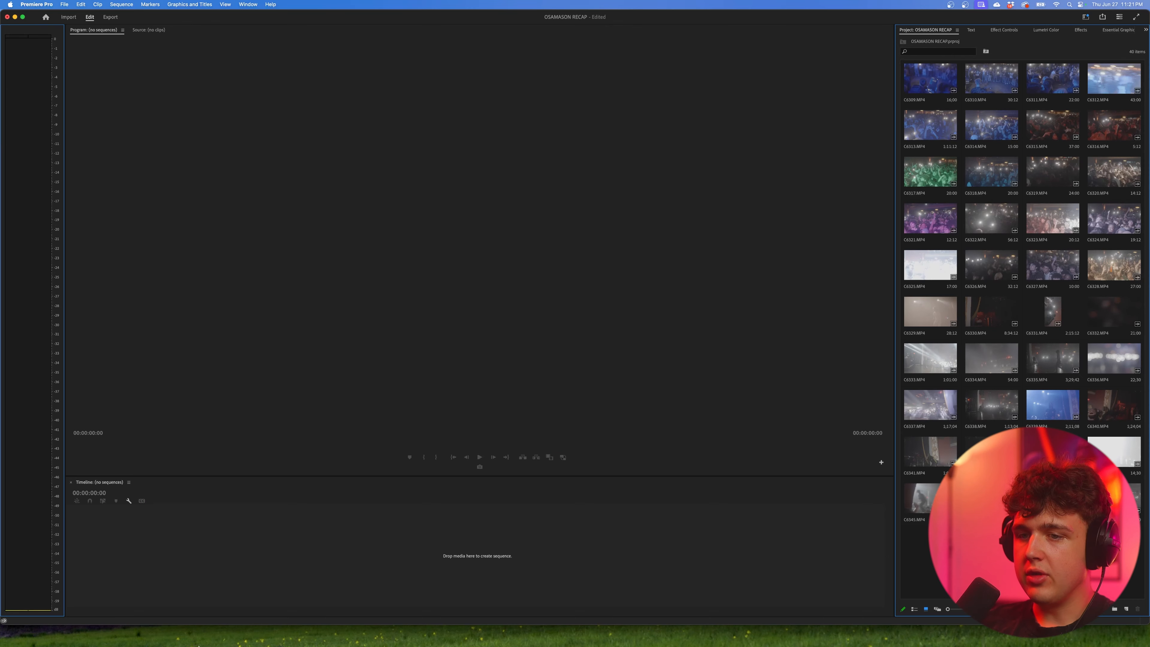
Step: Switch to the Brave browser, search YouTube for "osamason freestyle" and copy the link of the OsamaSon - Freestyle video
{"action": "left_click", "coordinate": [366, 642]}
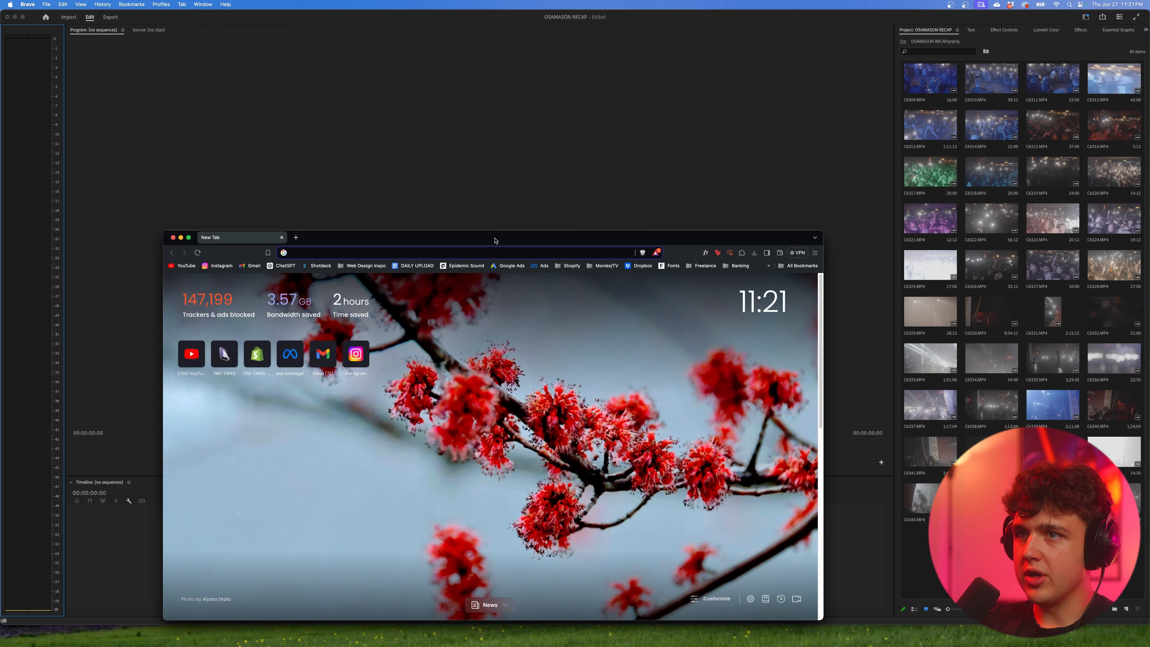
{"action": "left_click", "coordinate": [172, 72]}
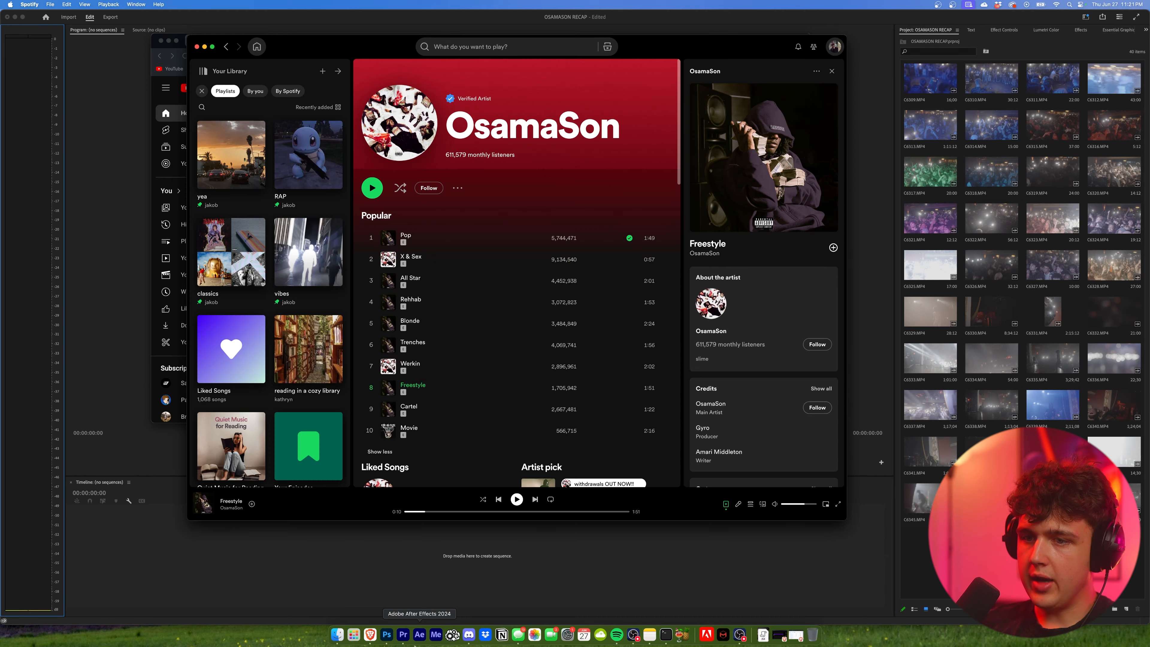
{"action": "left_click", "coordinate": [369, 639]}
{"action": "left_click", "coordinate": [385, 85]}
{"action": "type", "text": "osam"}
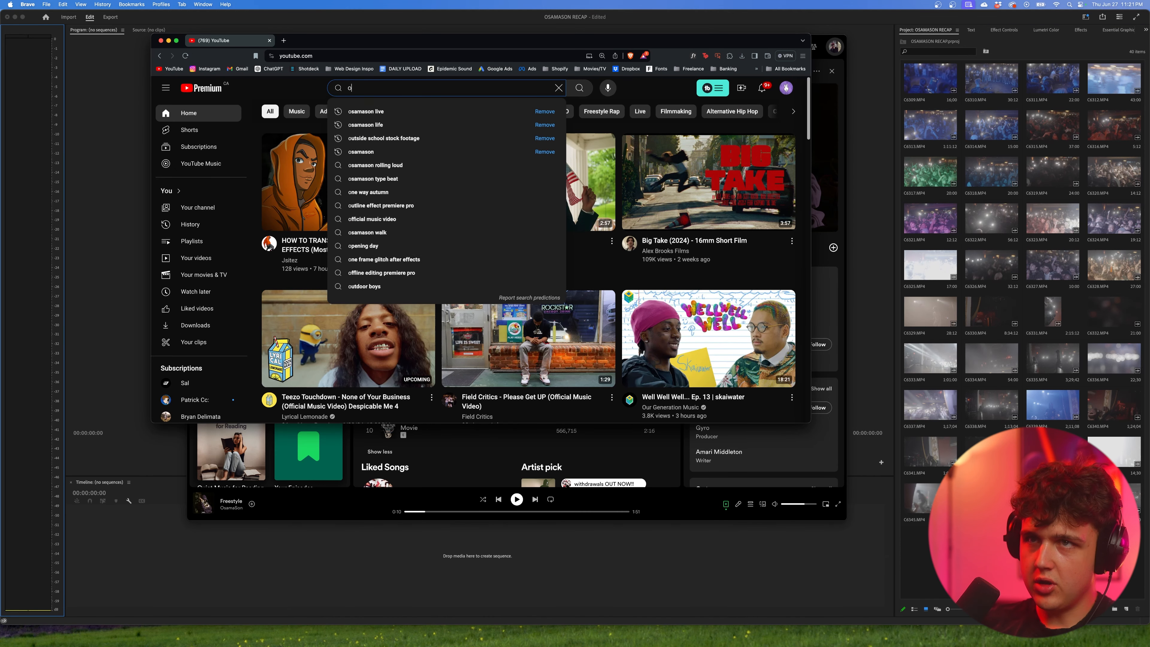
{"action": "left_click", "coordinate": [404, 238]}
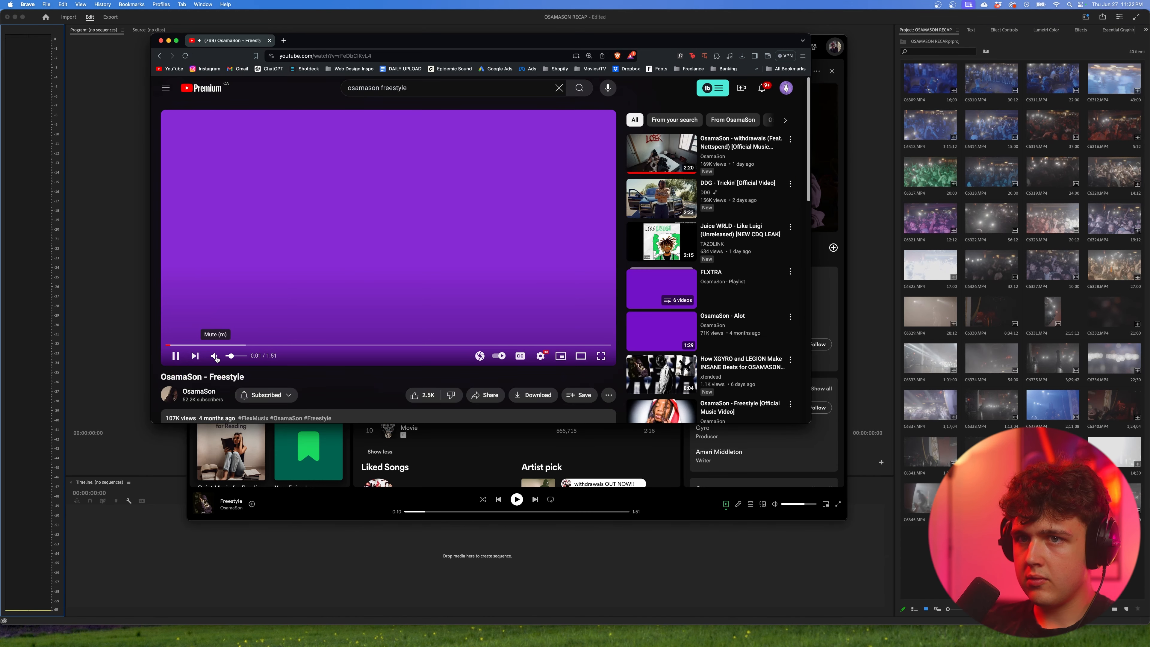
{"action": "left_click", "coordinate": [369, 57]}
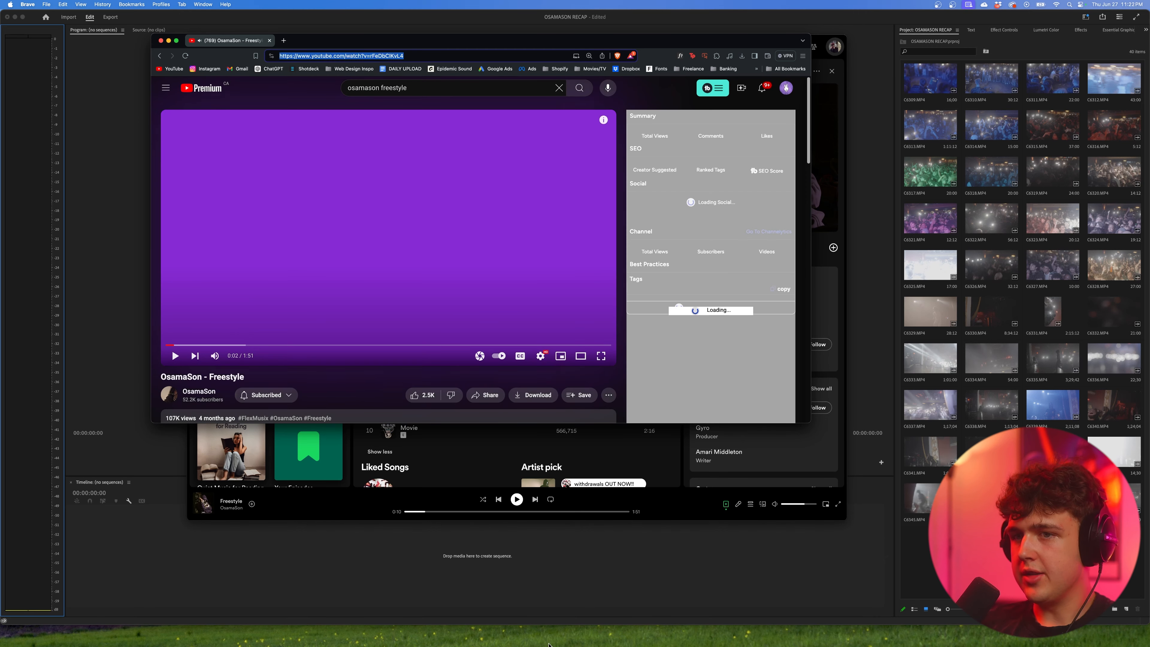
Step: Build a Premiere Pro sequence from the OsamaSon - Freestyle video file, unlinking it to keep only about 19 seconds of its audio
{"action": "left_click_drag", "start_coordinate": [598, 278], "coordinate": [764, 566]}
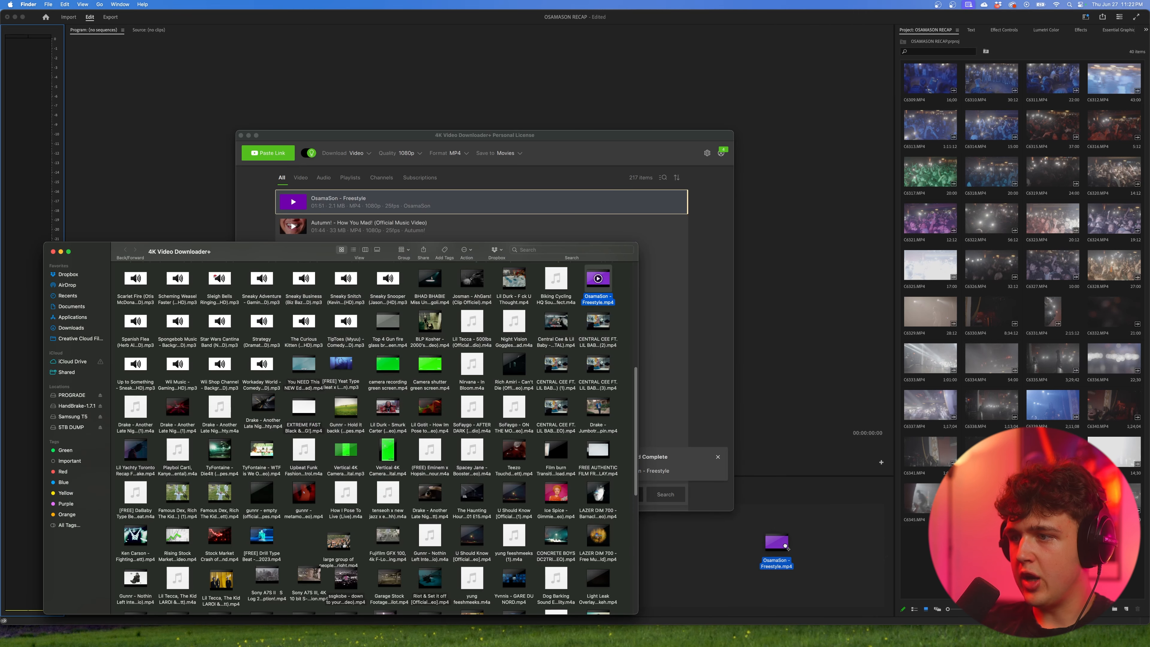
{"action": "right_click", "coordinate": [440, 549]}
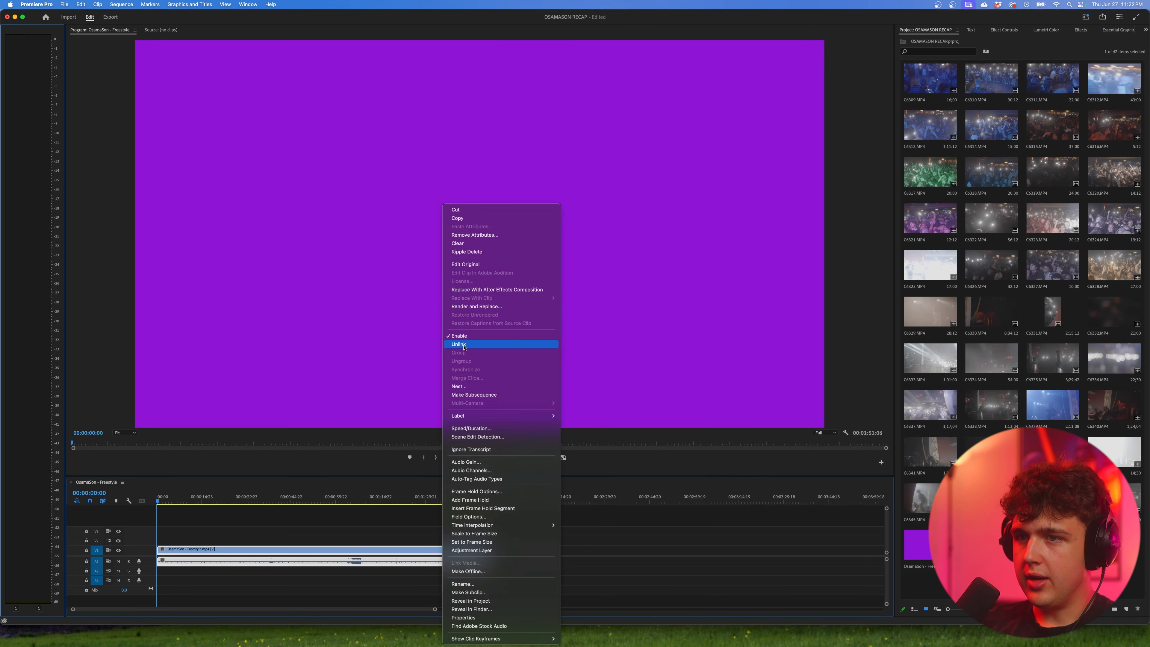
{"action": "left_click", "coordinate": [471, 341]}
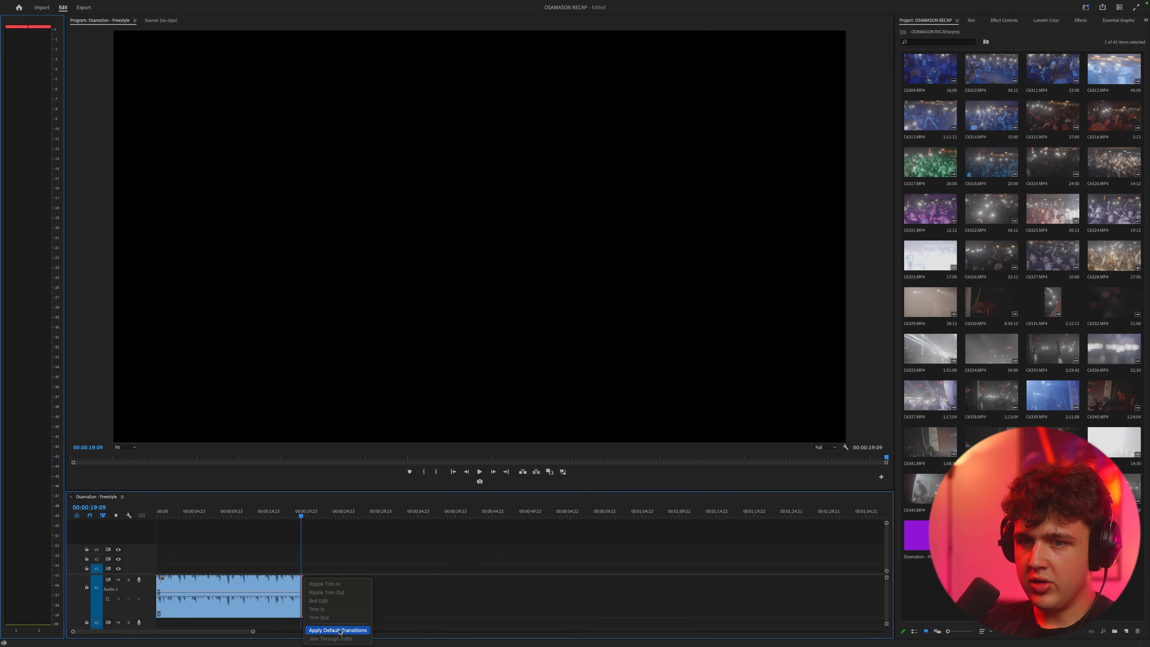
Step: Apply the default transition to the end of the music clip and play the sequence from the start
{"action": "left_click", "coordinate": [337, 630]}
{"action": "key", "text": "="}
{"action": "key", "text": "minus"}
{"action": "key", "text": "minus"}
{"action": "left_click_drag", "start_coordinate": [199, 515], "coordinate": [134, 521]}
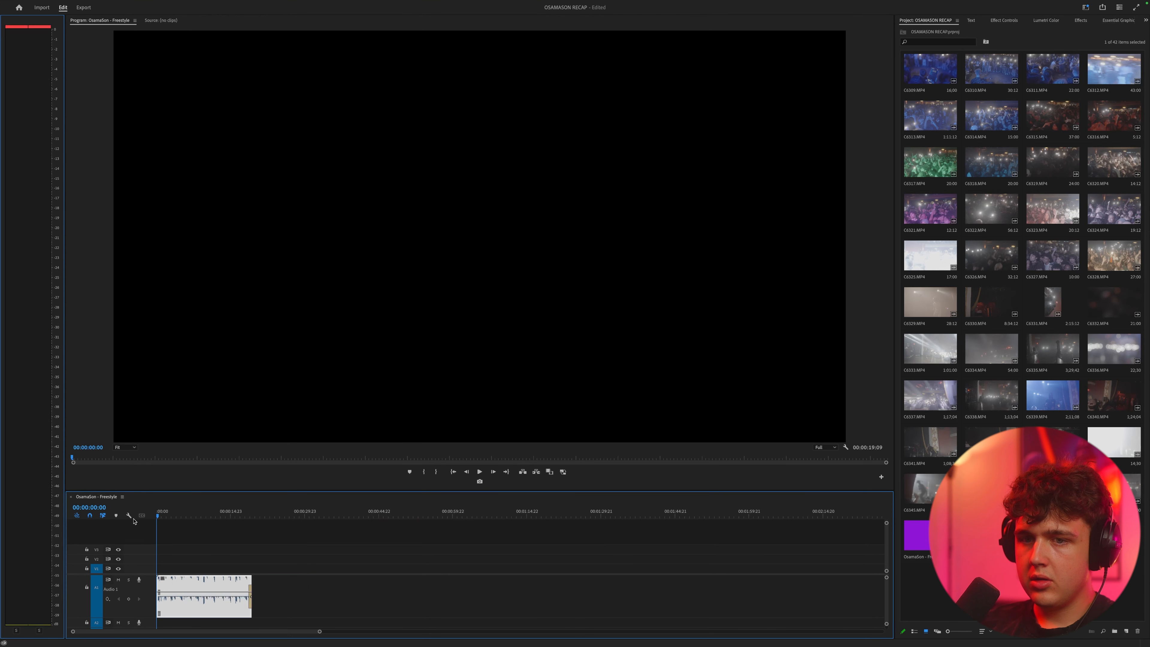
{"action": "key", "text": "space"}
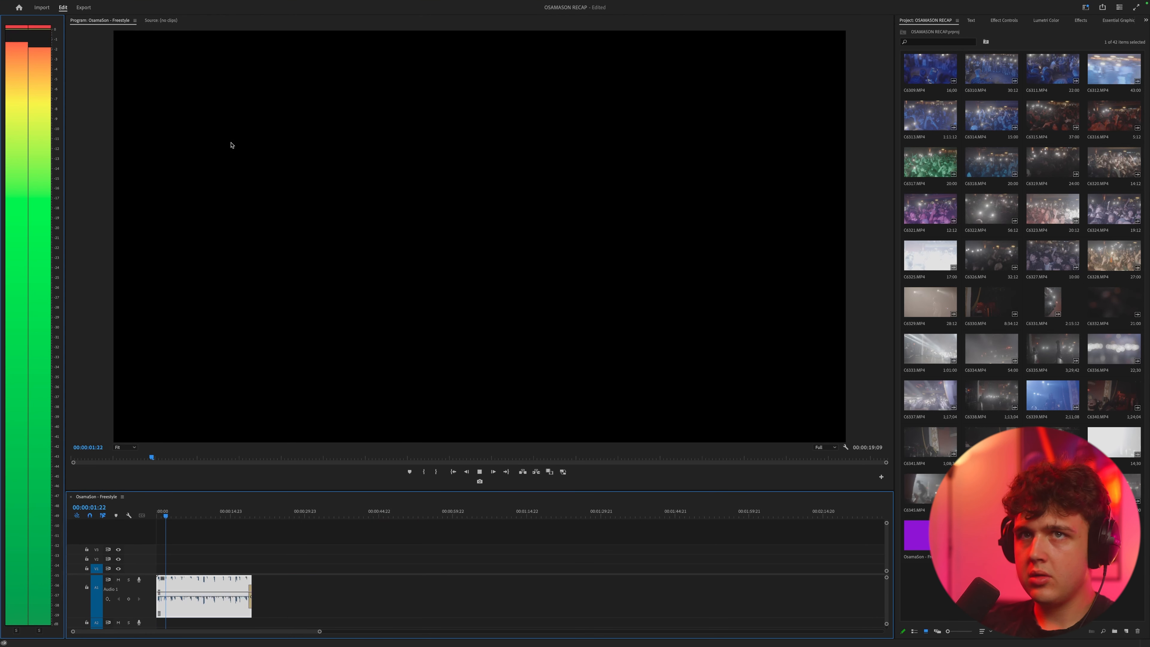
{"action": "key", "text": "space"}
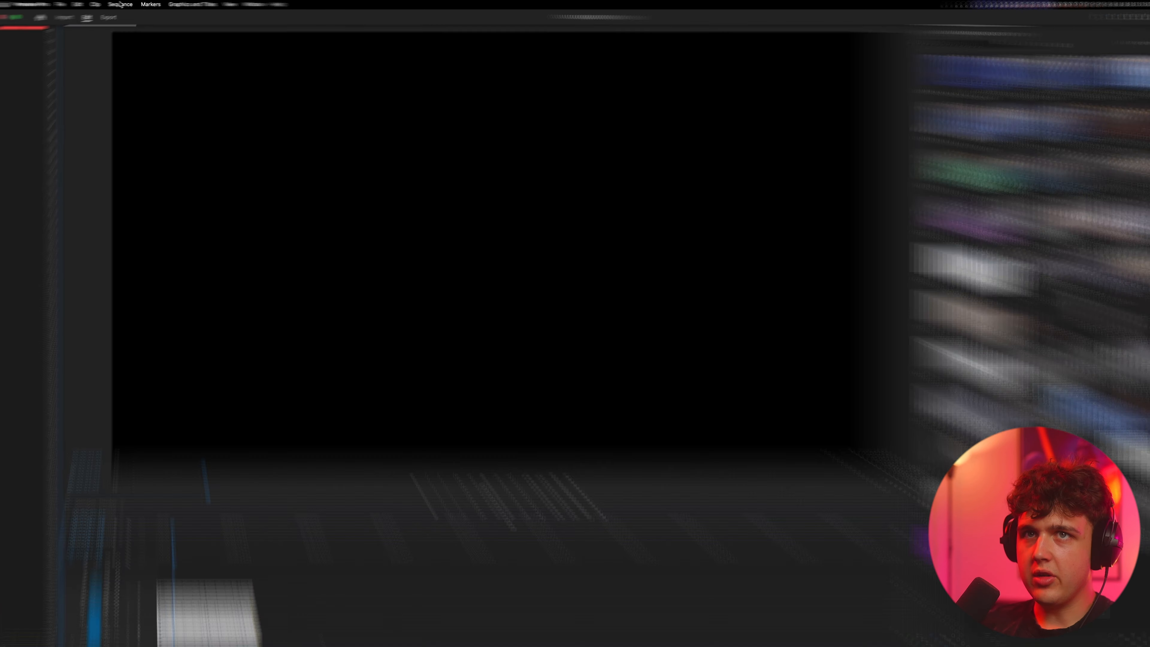
Step: Set the sequence frame size to 1080 horizontal by 1920 vertical
{"action": "left_click", "coordinate": [121, 4]}
{"action": "left_click", "coordinate": [120, 20]}
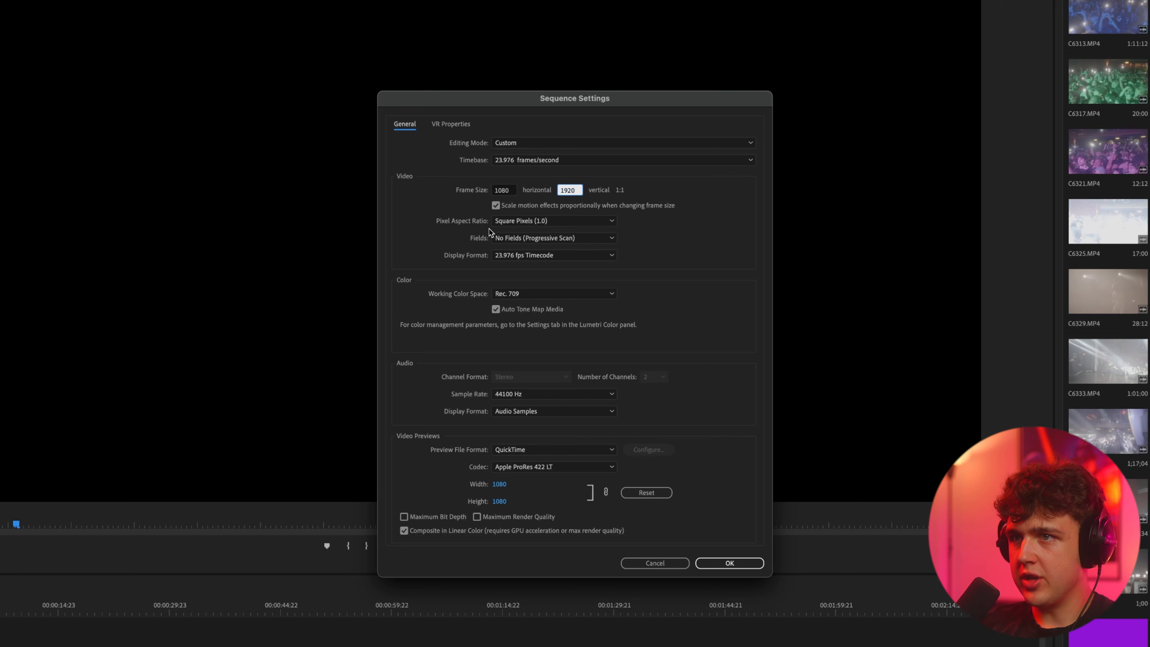
{"action": "left_click", "coordinate": [749, 565]}
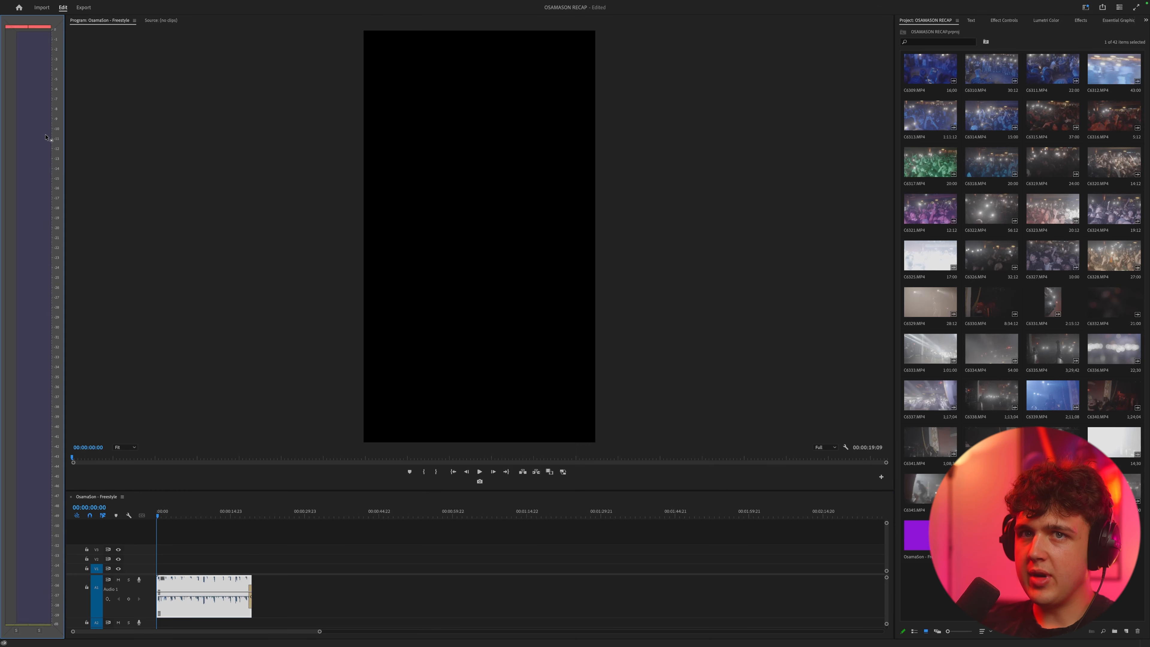
Step: Rearrange the workspace so the program monitor stands full height beside the timeline, with its zoom set to Fit
{"action": "left_click_drag", "start_coordinate": [46, 135], "coordinate": [46, 167]}
{"action": "left_click_drag", "start_coordinate": [88, 21], "coordinate": [344, 185]}
{"action": "left_click", "coordinate": [59, 596]}
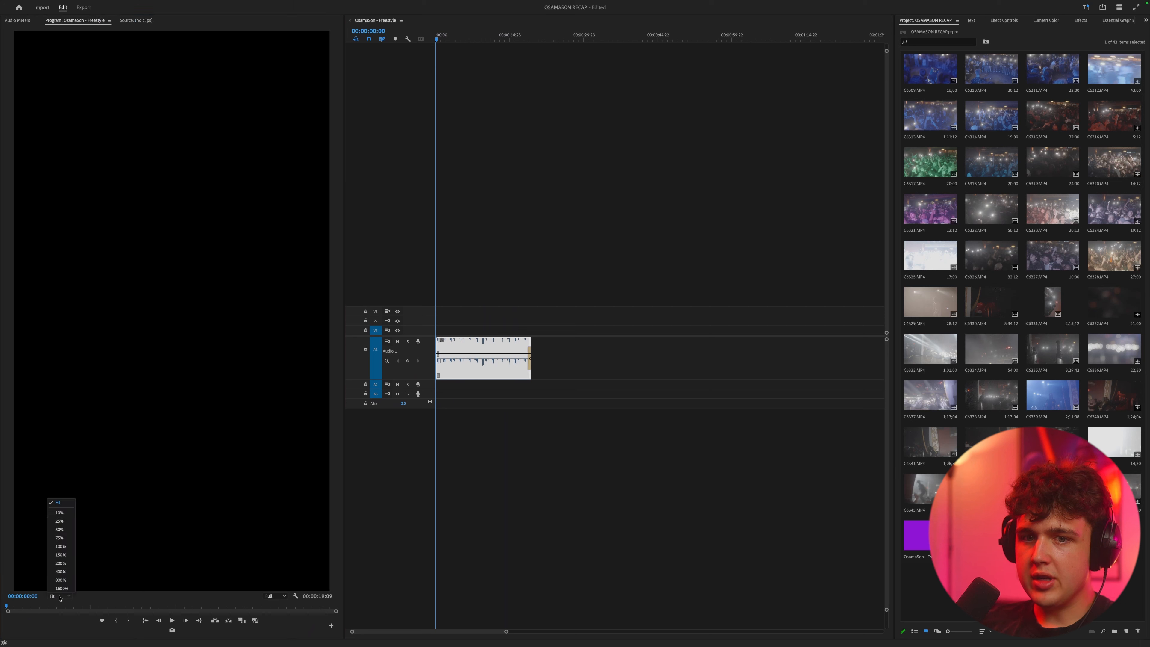
{"action": "left_click", "coordinate": [57, 504]}
Step: Sort the project clips by User Order and preview the crowd clip C6325.MP4
{"action": "left_click", "coordinate": [981, 631]}
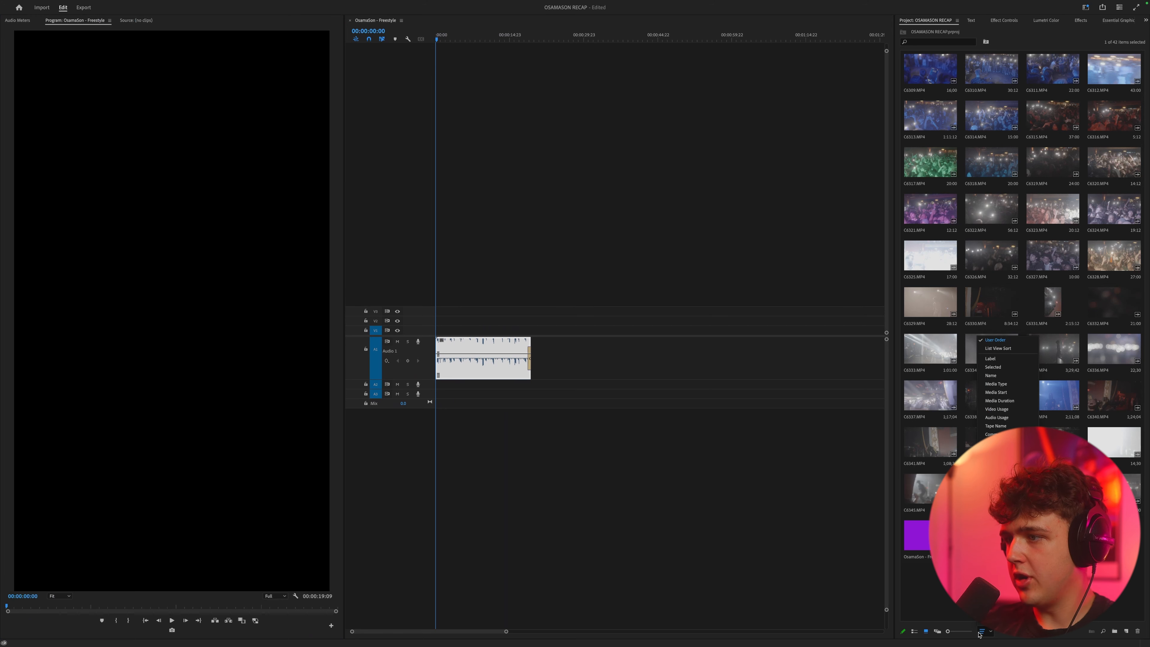
{"action": "left_click", "coordinate": [1001, 343]}
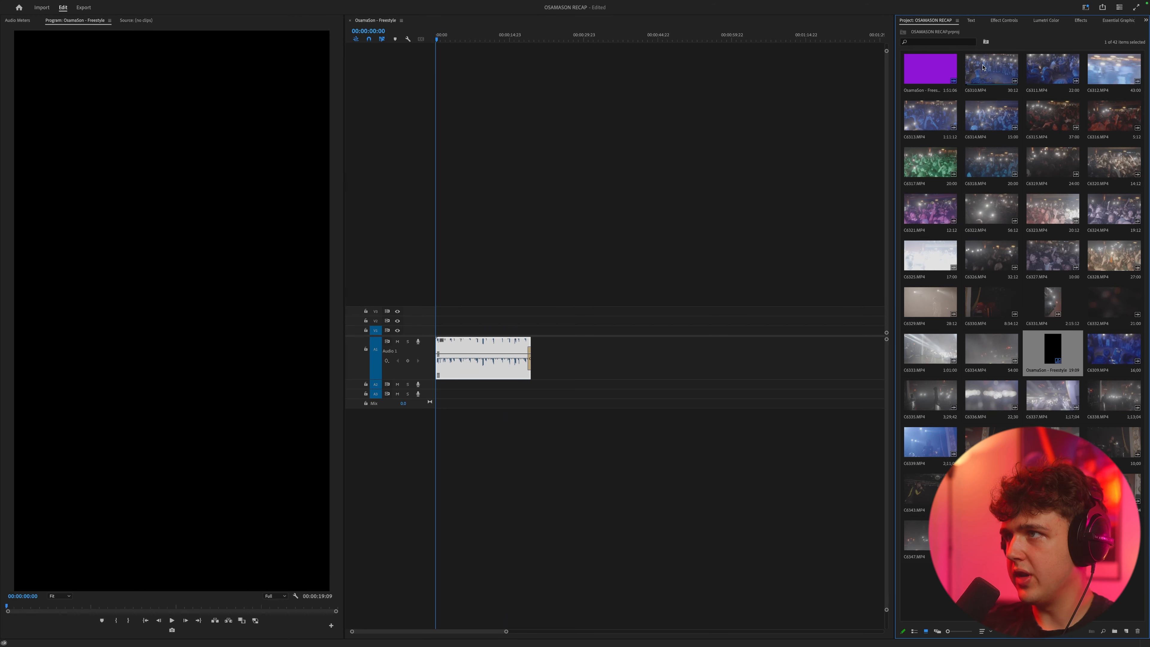
{"action": "double_click", "coordinate": [1053, 115]}
{"action": "double_click", "coordinate": [930, 255]}
{"action": "key", "text": "space"}
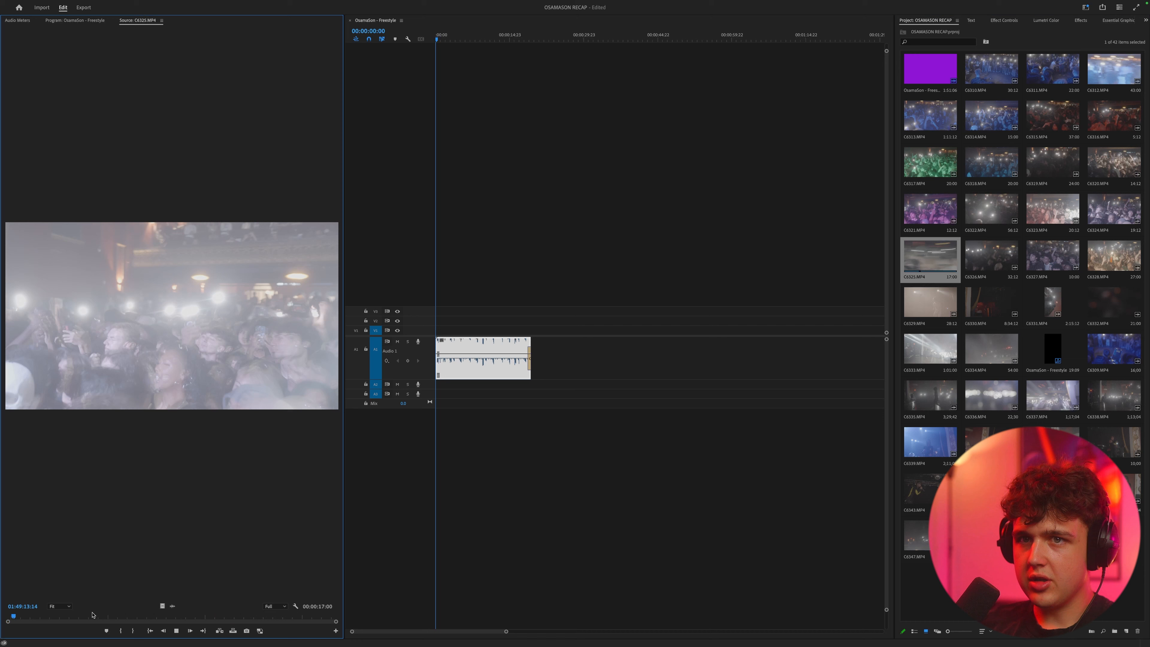
Step: Mark a section of C6330.MP4 about 3:18 long and place it at the start of the timeline above the music
{"action": "double_click", "coordinate": [991, 302]}
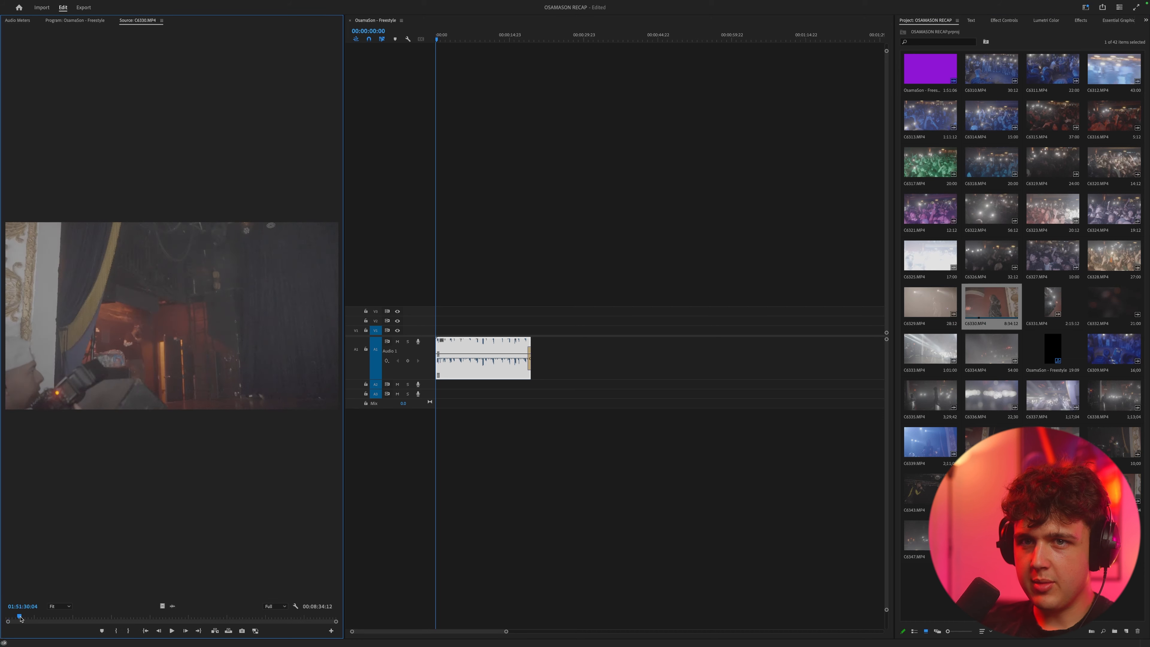
{"action": "left_click_drag", "start_coordinate": [20, 618], "coordinate": [24, 618]}
{"action": "key", "text": "space"}
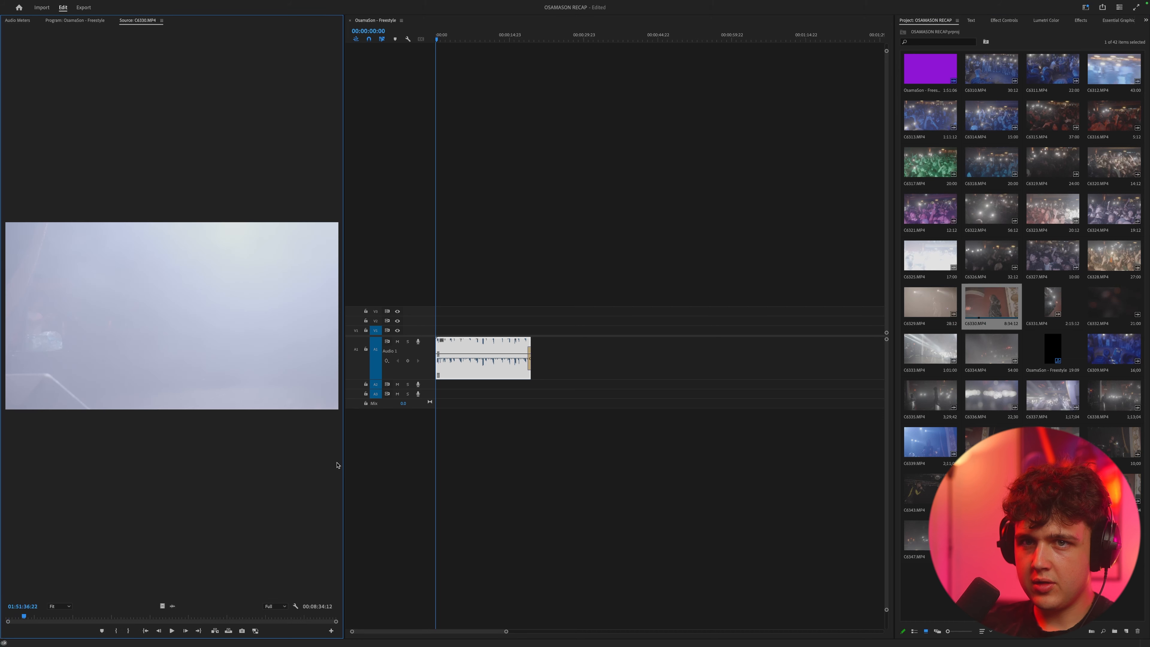
{"action": "key", "text": "space"}
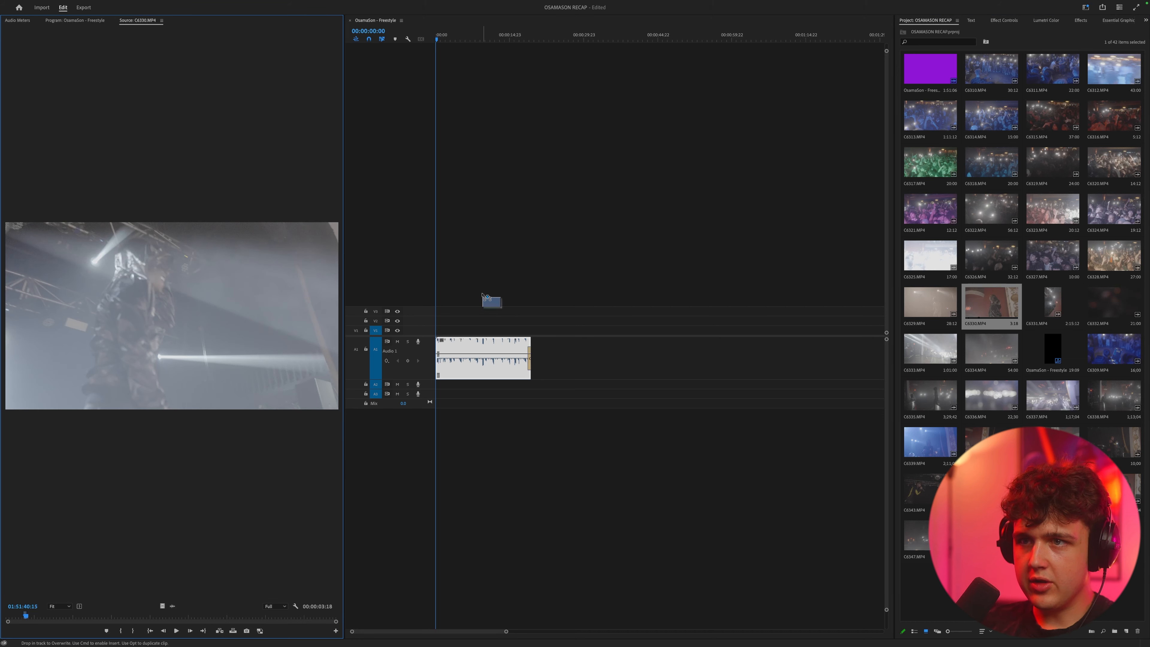
{"action": "left_click_drag", "start_coordinate": [431, 334], "coordinate": [433, 333]}
{"action": "key", "text": "backslash"}
{"action": "left_click_drag", "start_coordinate": [449, 40], "coordinate": [500, 57]}
Step: Create an adjustment layer and place it on track V4 over the full length of the music
{"action": "left_click", "coordinate": [924, 20]}
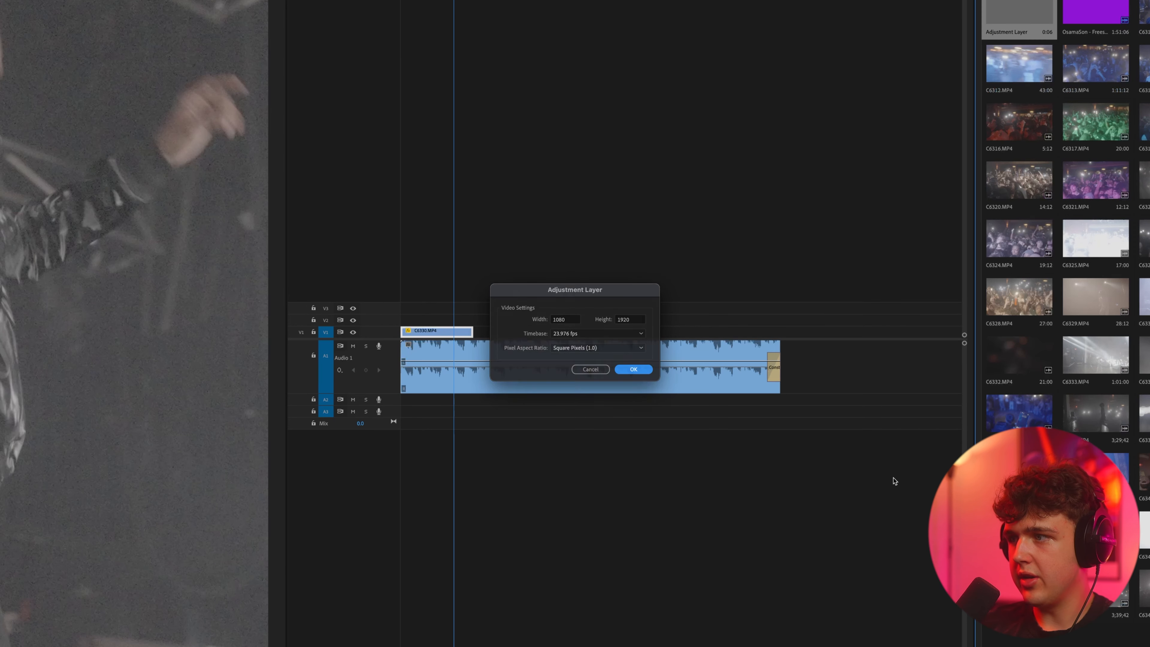
{"action": "key", "text": "Return"}
{"action": "left_click_drag", "start_coordinate": [930, 72], "coordinate": [780, 296]}
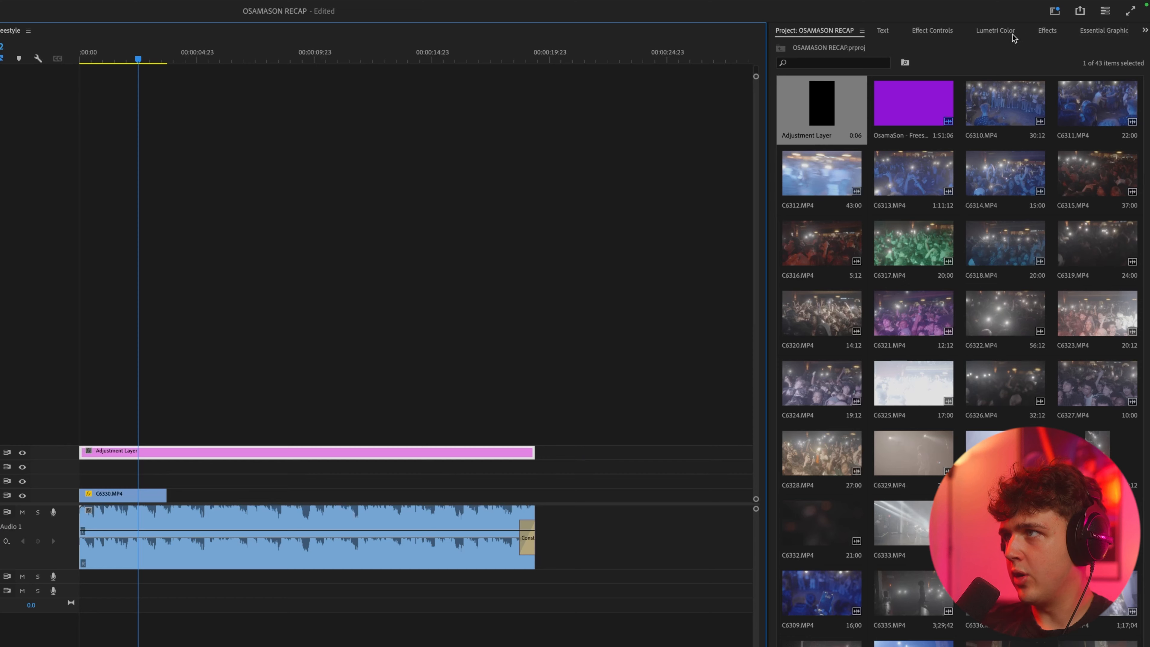
Step: Load the Bleach_A7s3_Legacy LUT from the PHANTOM LUTS SLOG3 Film LUTs folder as the adjustment layer's Creative look
{"action": "left_click", "coordinate": [995, 30]}
{"action": "left_click", "coordinate": [804, 101]}
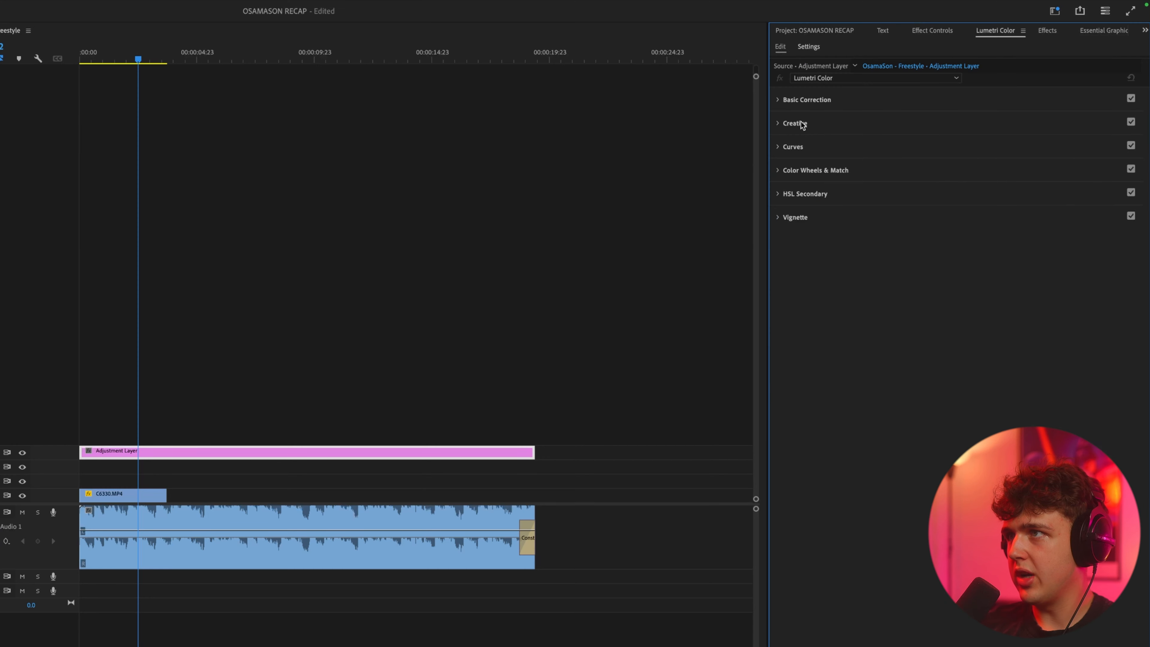
{"action": "left_click", "coordinate": [802, 126]}
{"action": "left_click", "coordinate": [822, 144]}
{"action": "left_click", "coordinate": [822, 176]}
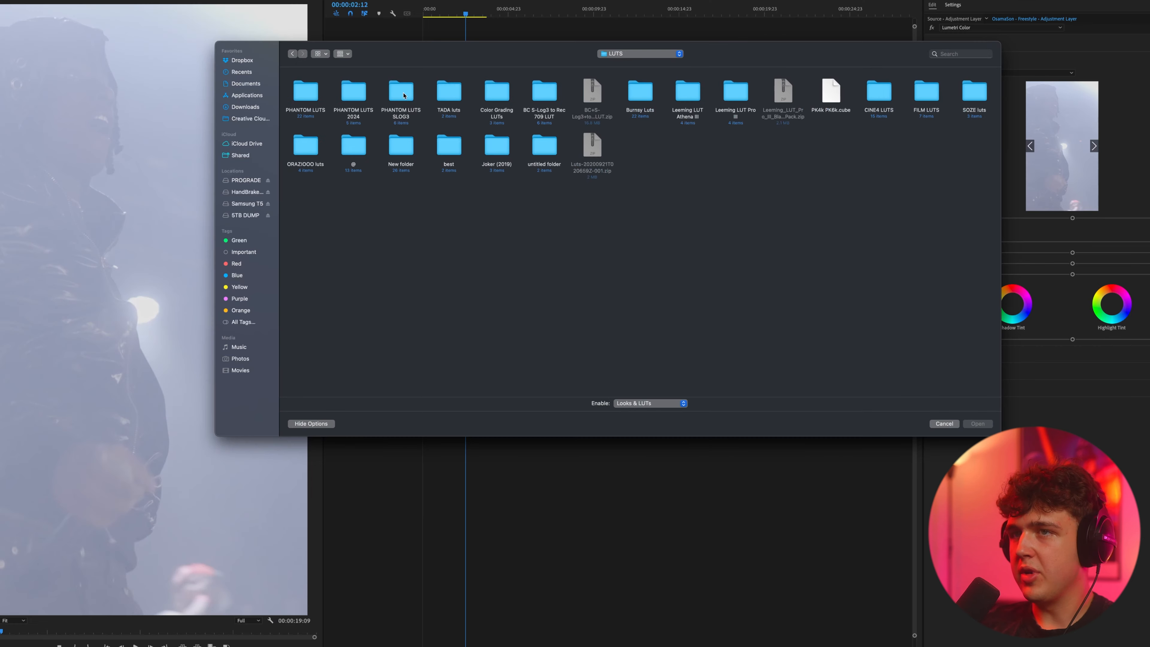
{"action": "double_click", "coordinate": [401, 93]}
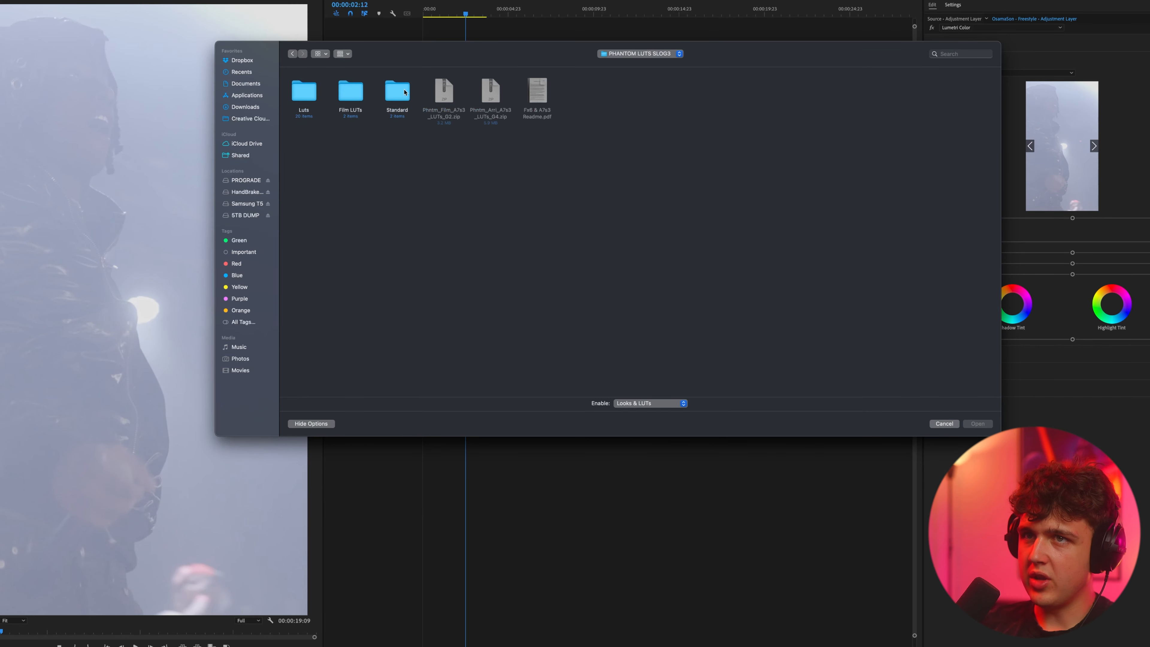
{"action": "double_click", "coordinate": [405, 91]}
{"action": "left_click", "coordinate": [293, 54]}
{"action": "double_click", "coordinate": [355, 93]}
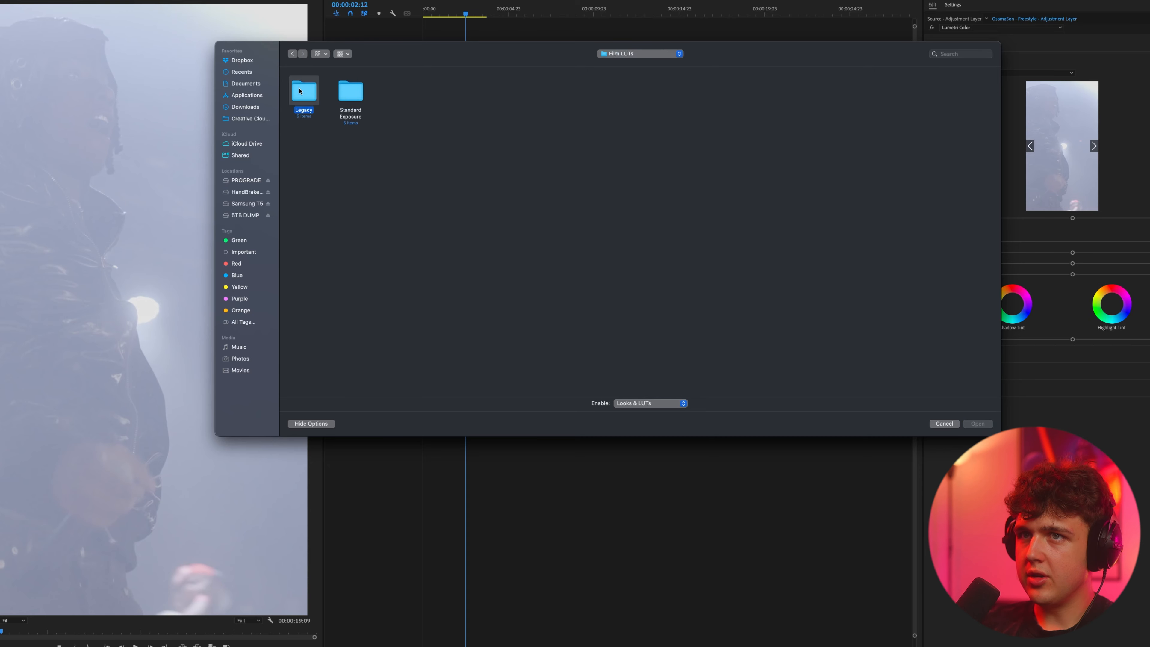
{"action": "double_click", "coordinate": [299, 91]}
{"action": "double_click", "coordinate": [304, 93]}
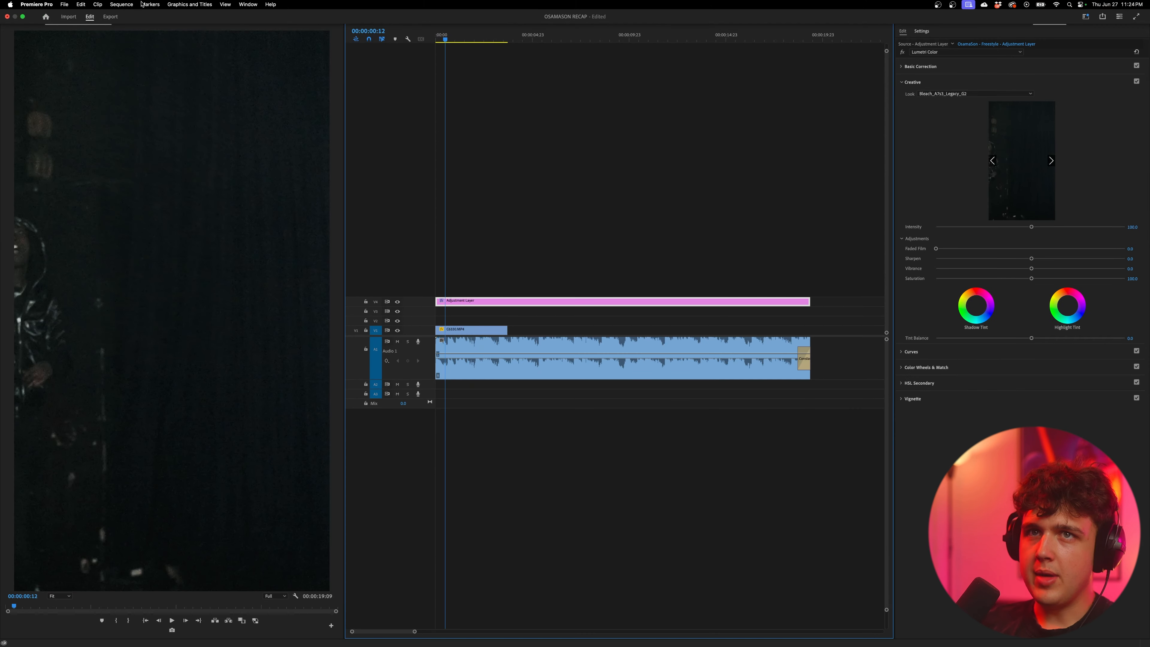
Step: Change the sequence frame size to 3840 by 2160 and rescale the C6330.MP4 clip and adjustment layer to suit it
{"action": "left_click", "coordinate": [122, 5]}
{"action": "left_click", "coordinate": [133, 17]}
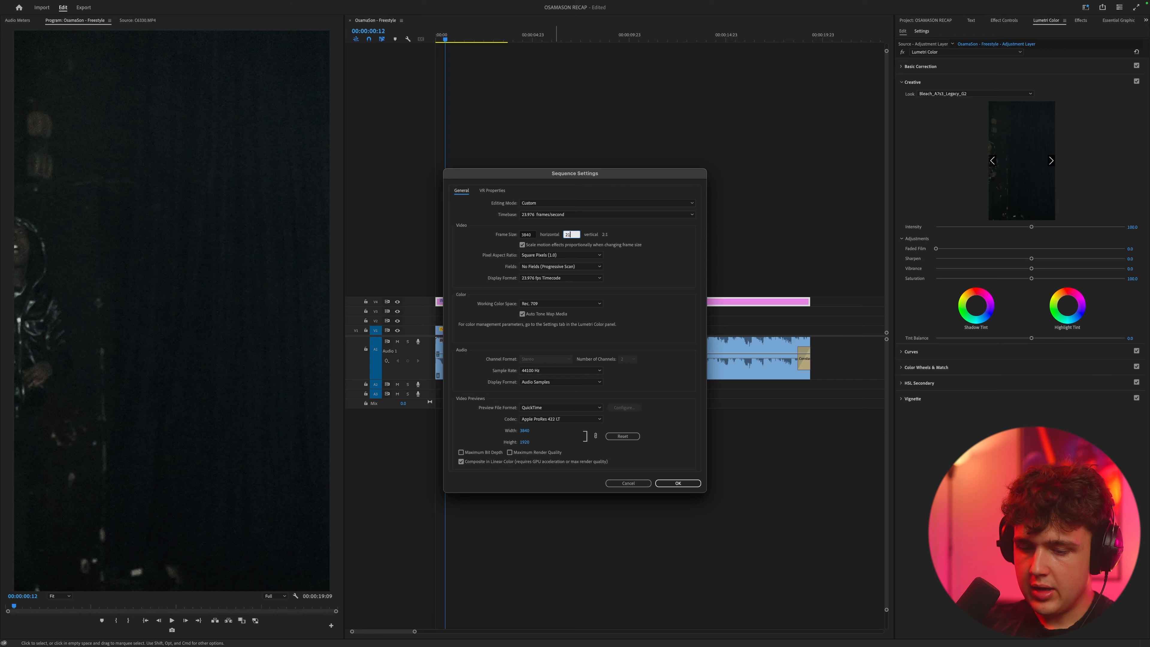
{"action": "key", "text": "Return"}
{"action": "key", "text": "Return"}
{"action": "left_click", "coordinate": [1006, 21]}
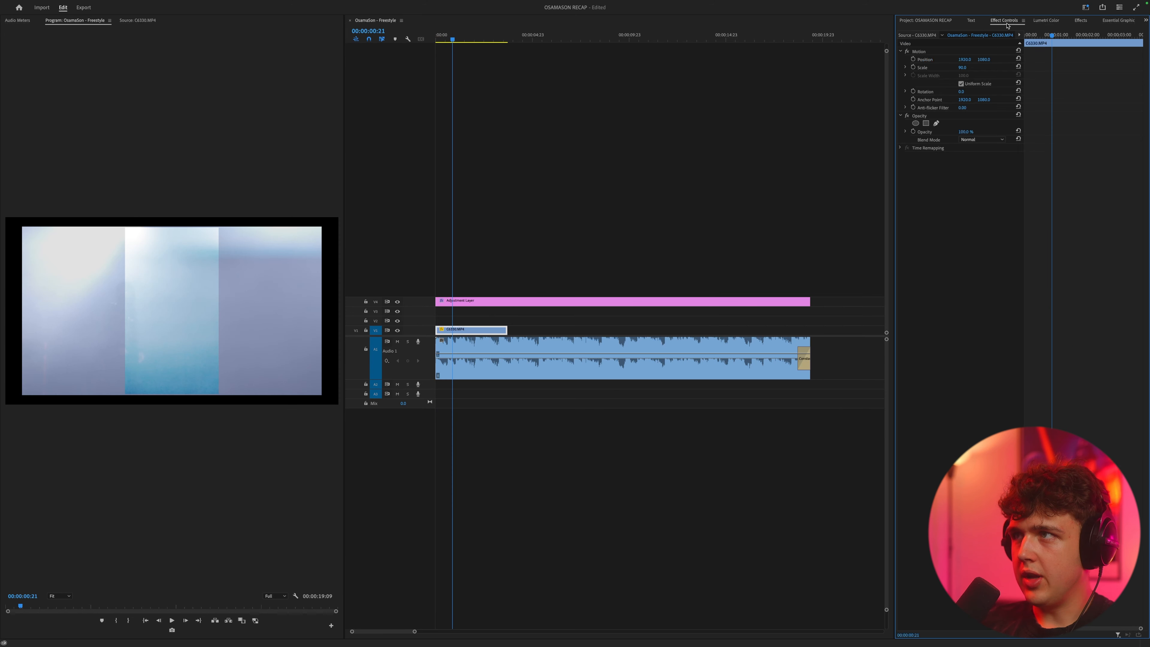
{"action": "left_click", "coordinate": [1018, 67]}
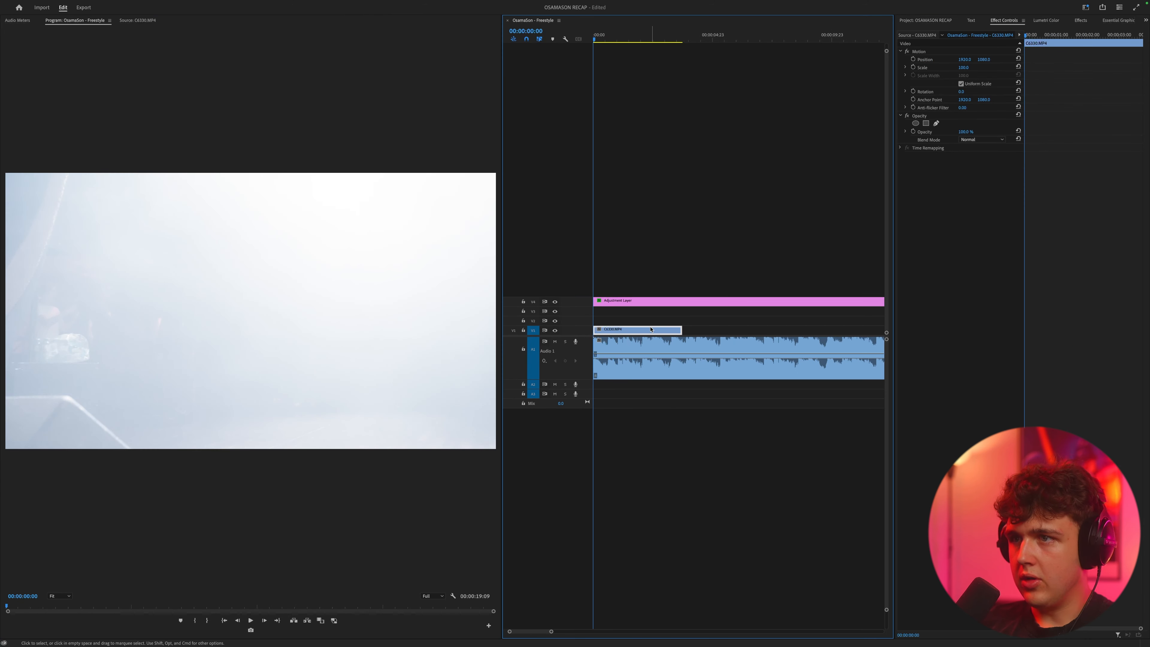
Step: Replace the opening clip on the timeline with a section of C6330.MP4 about 1:20 long and play it back
{"action": "key", "text": "Delete"}
{"action": "left_click", "coordinate": [925, 20]}
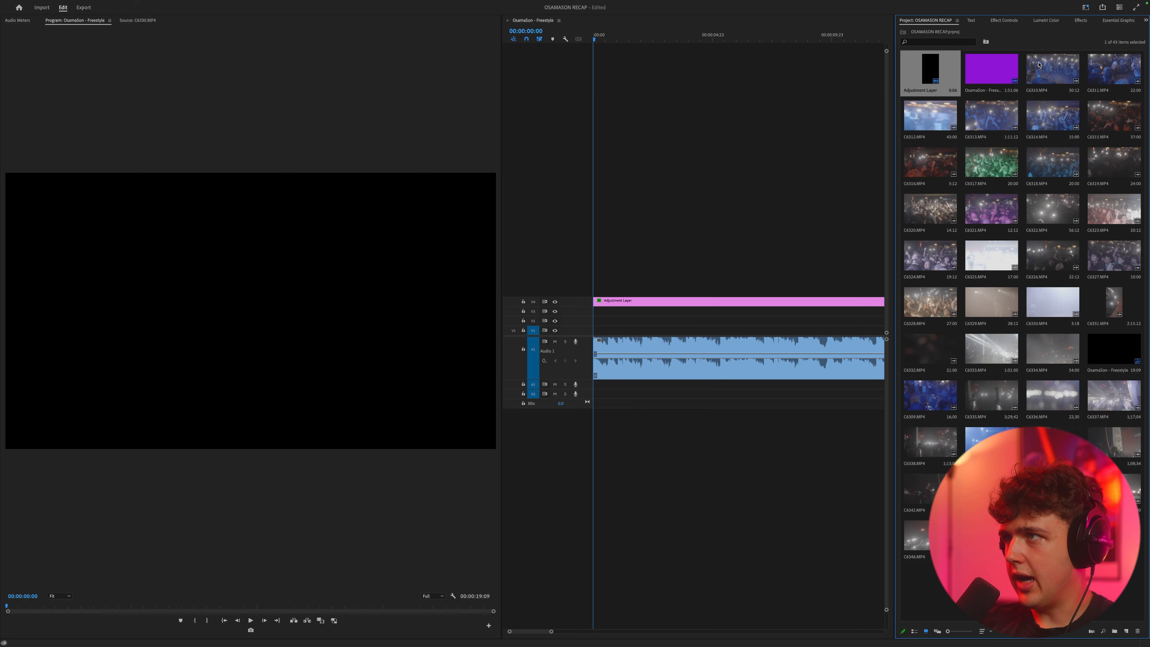
{"action": "double_click", "coordinate": [980, 262]}
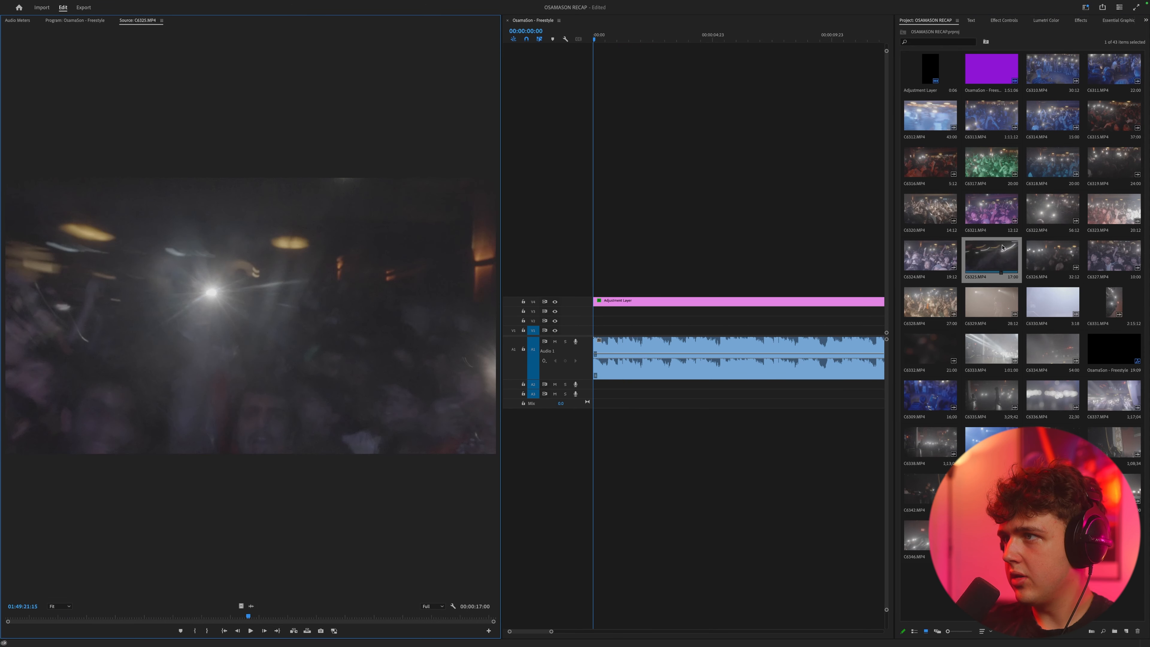
{"action": "double_click", "coordinate": [1053, 301]}
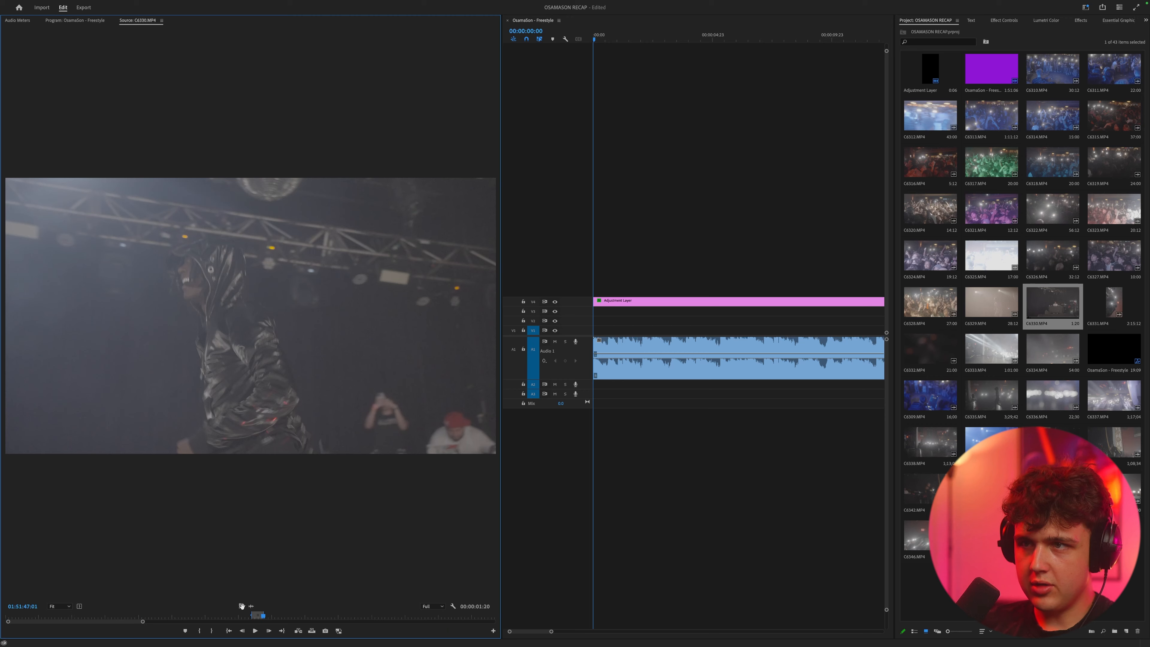
{"action": "key", "text": "space"}
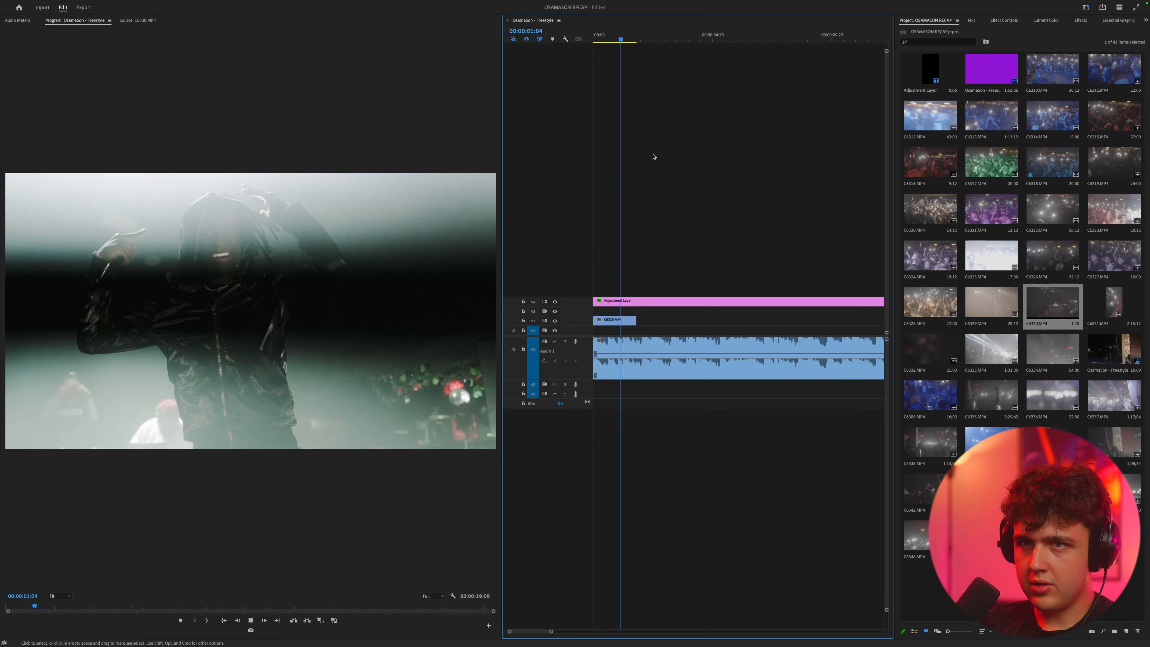
Step: Add a second C6330.MP4 section about 1:06 long on track V2, followed by a video-only section of C6339.MP4
{"action": "double_click", "coordinate": [1048, 297]}
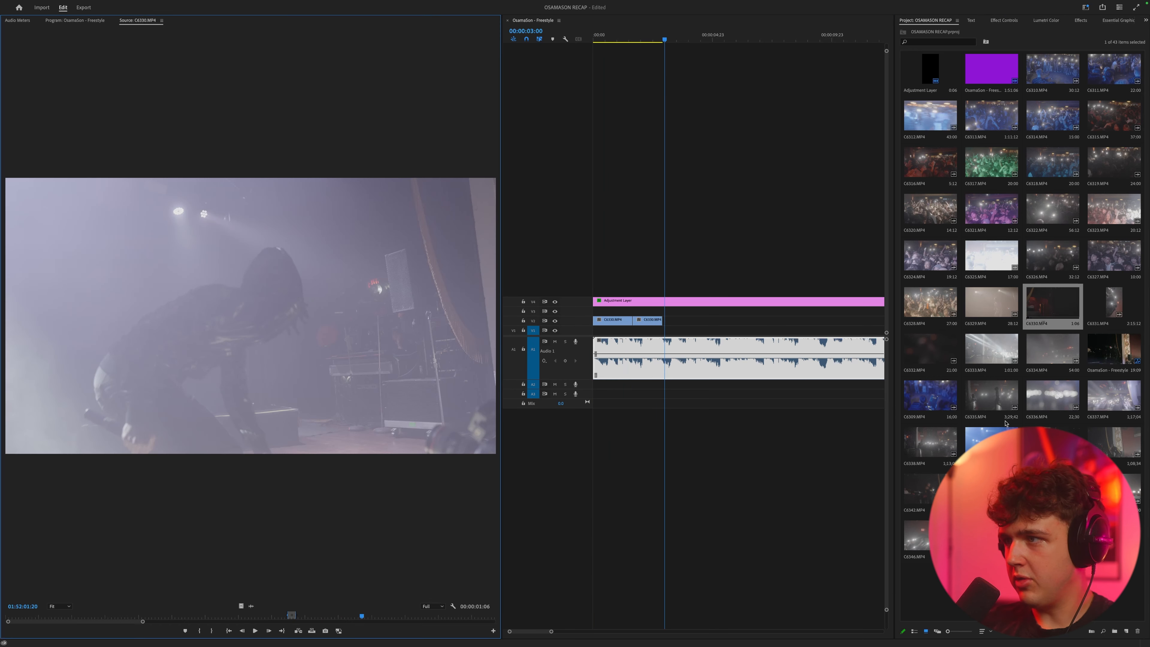
{"action": "double_click", "coordinate": [993, 341]}
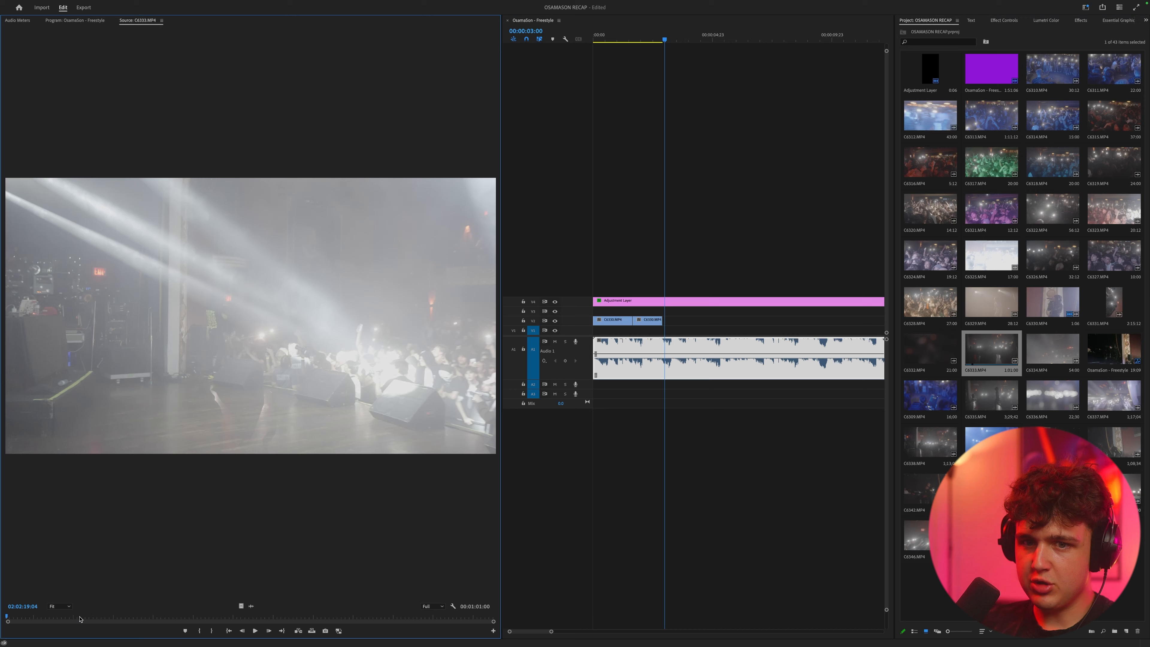
{"action": "left_click_drag", "start_coordinate": [79, 618], "coordinate": [177, 617]}
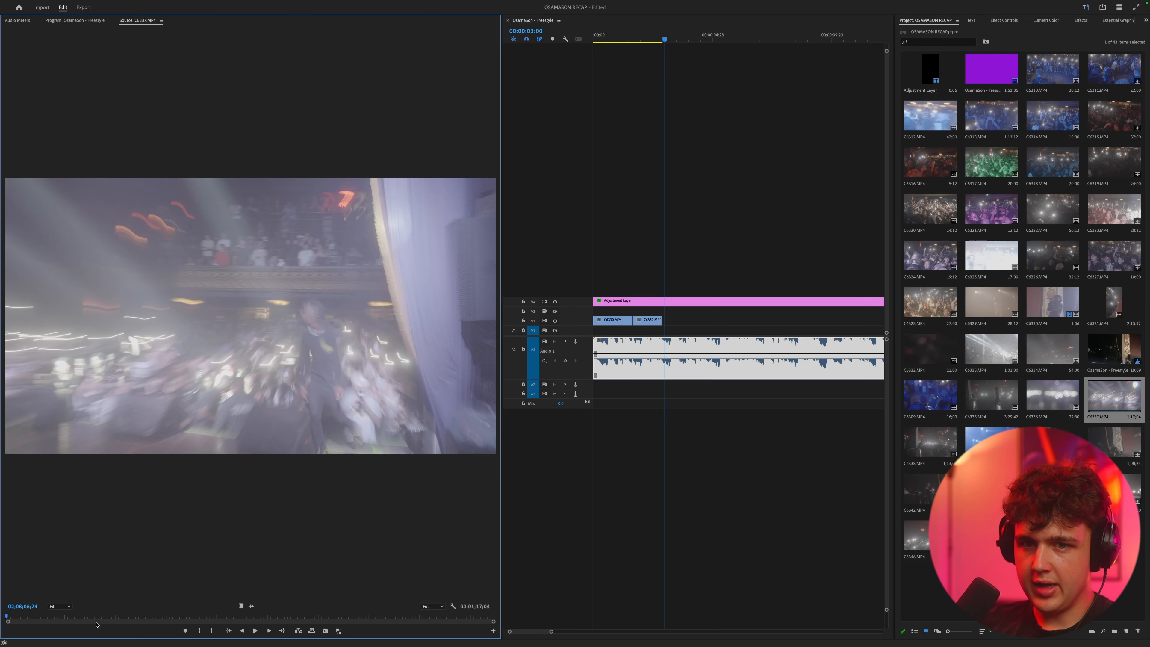
{"action": "left_click_drag", "start_coordinate": [96, 624], "coordinate": [137, 618]}
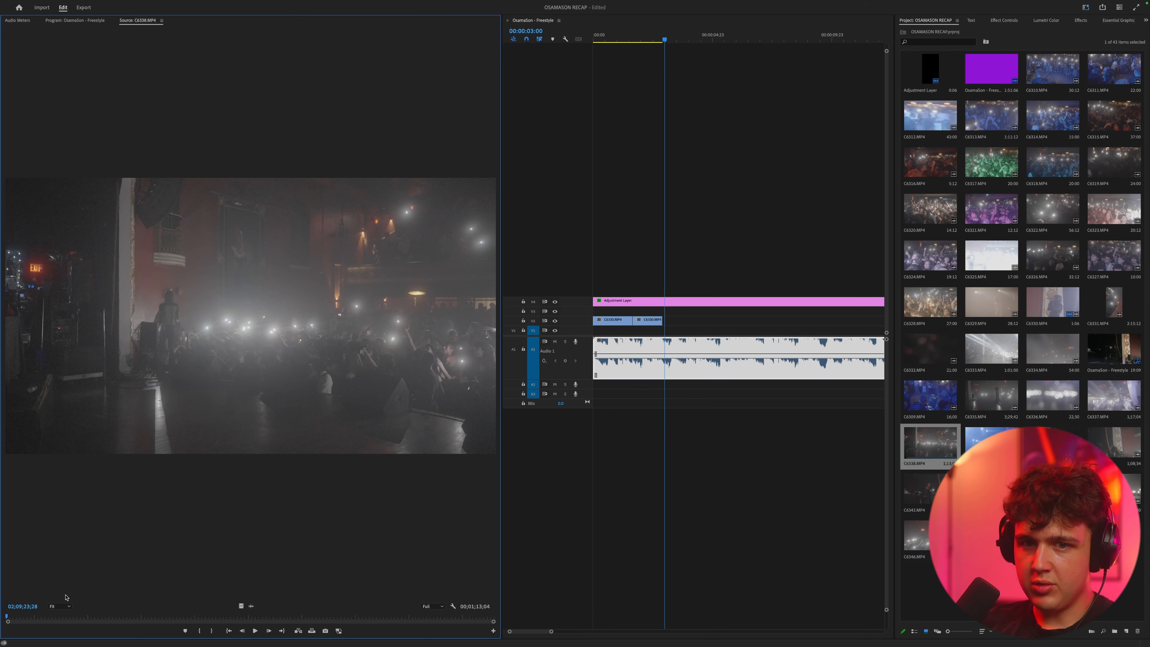
{"action": "left_click_drag", "start_coordinate": [68, 616], "coordinate": [204, 617]}
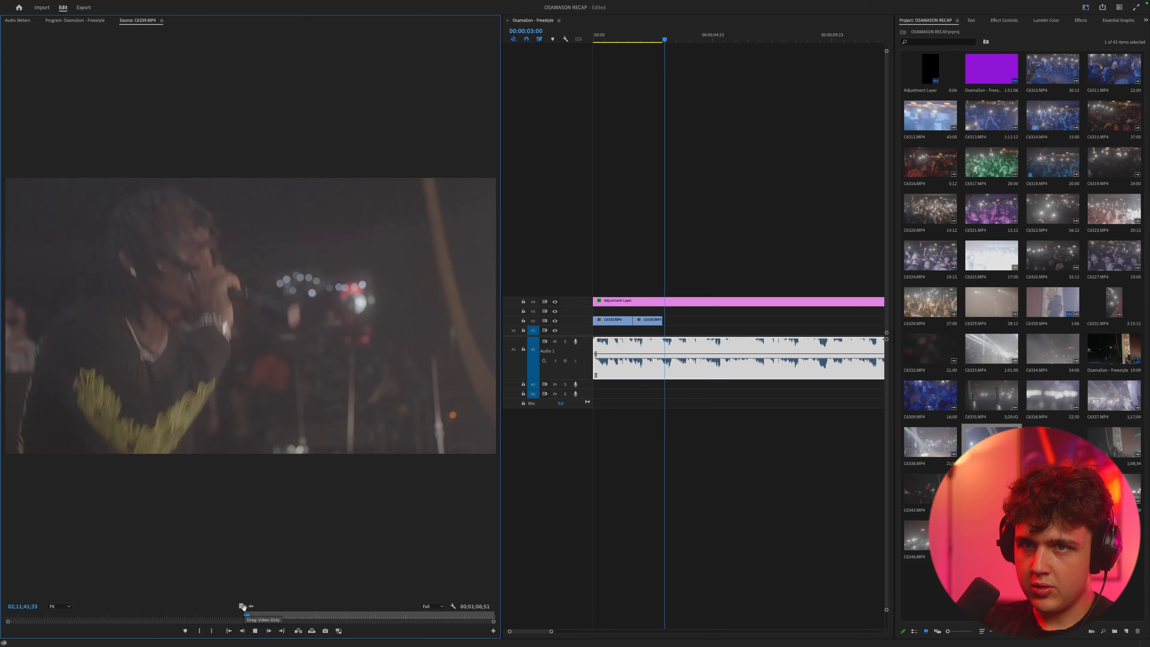
{"action": "left_click_drag", "start_coordinate": [247, 604], "coordinate": [655, 340]}
{"action": "left_click_drag", "start_coordinate": [668, 324], "coordinate": [668, 324]}
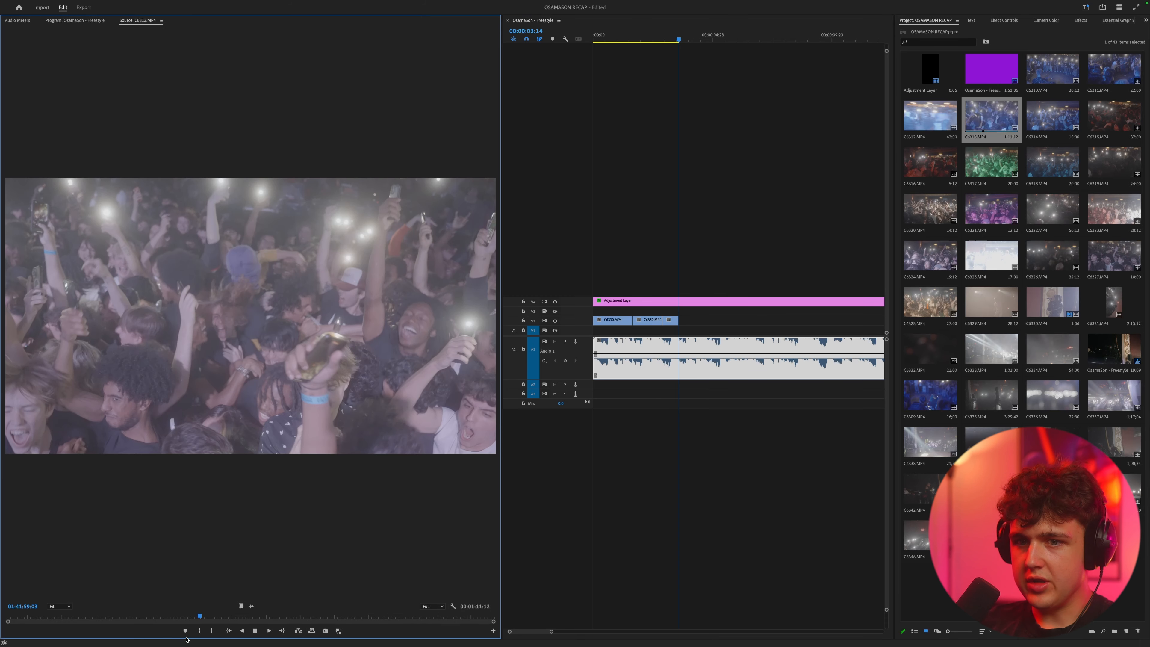
Step: Mark a section of C6313.MP4 about 1:17 long, place it after the C6339.MP4 clip on V2 and play it back
{"action": "key", "text": "i"}
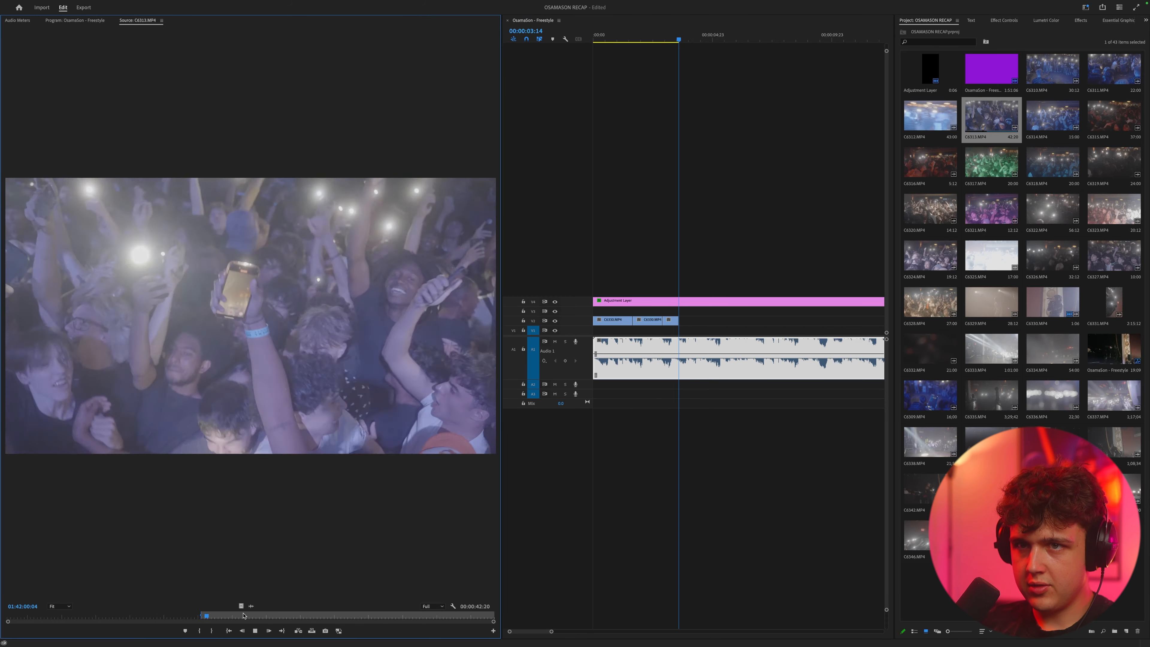
{"action": "key", "text": "o"}
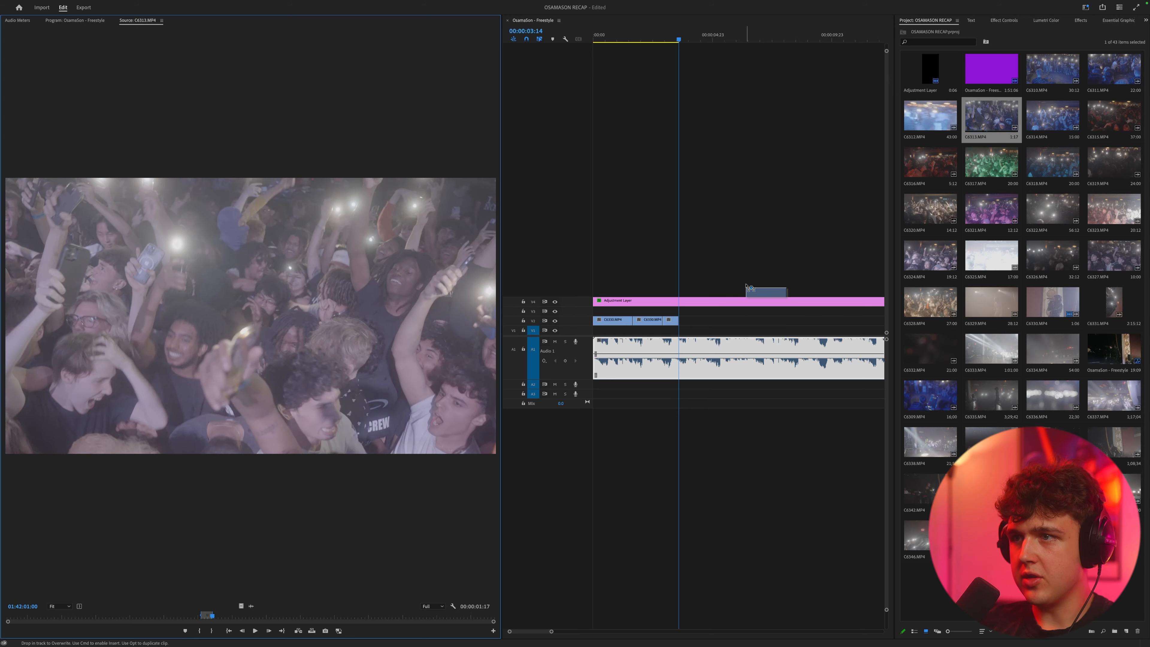
{"action": "left_click_drag", "start_coordinate": [678, 326], "coordinate": [689, 323]}
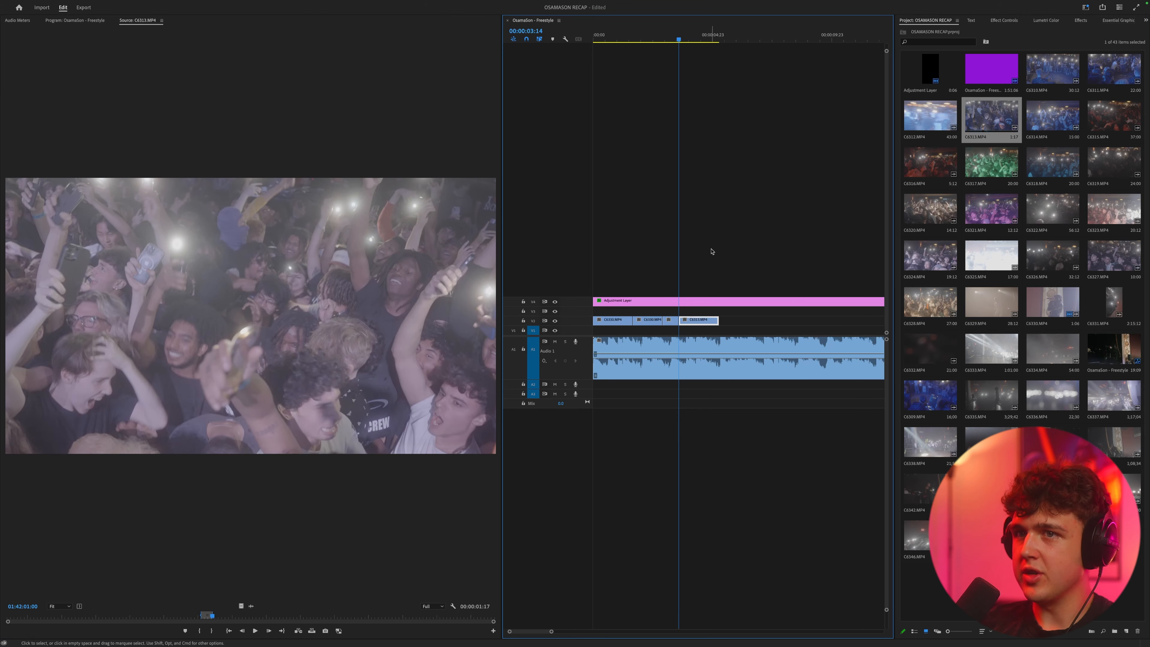
{"action": "left_click", "coordinate": [666, 36]}
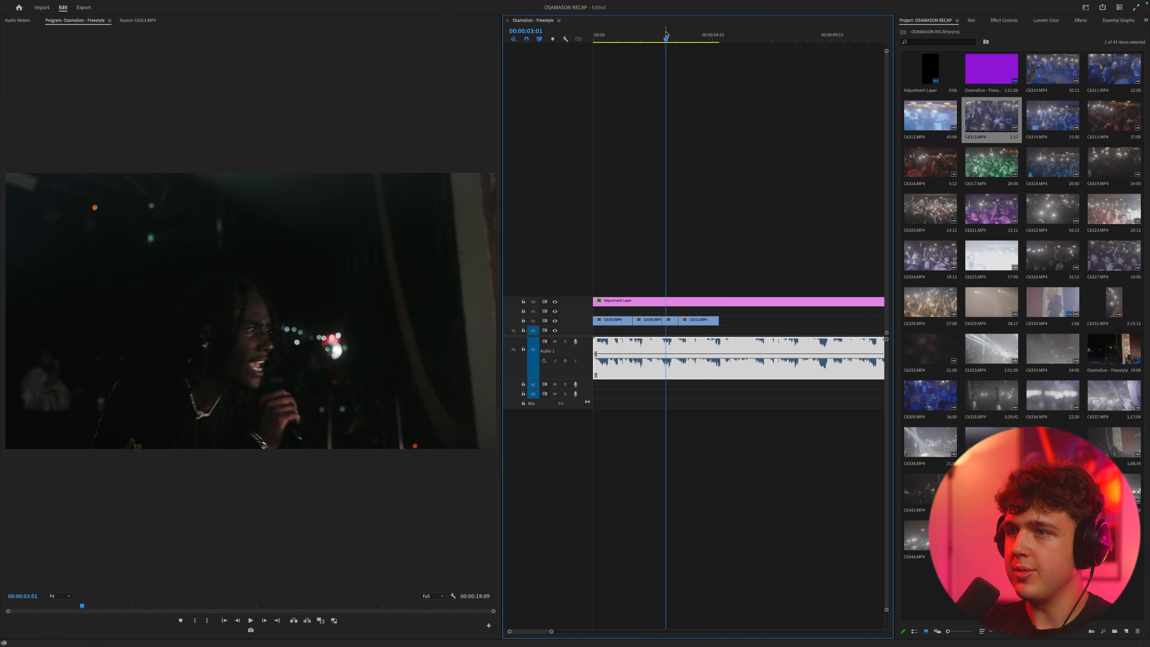
{"action": "key", "text": "space"}
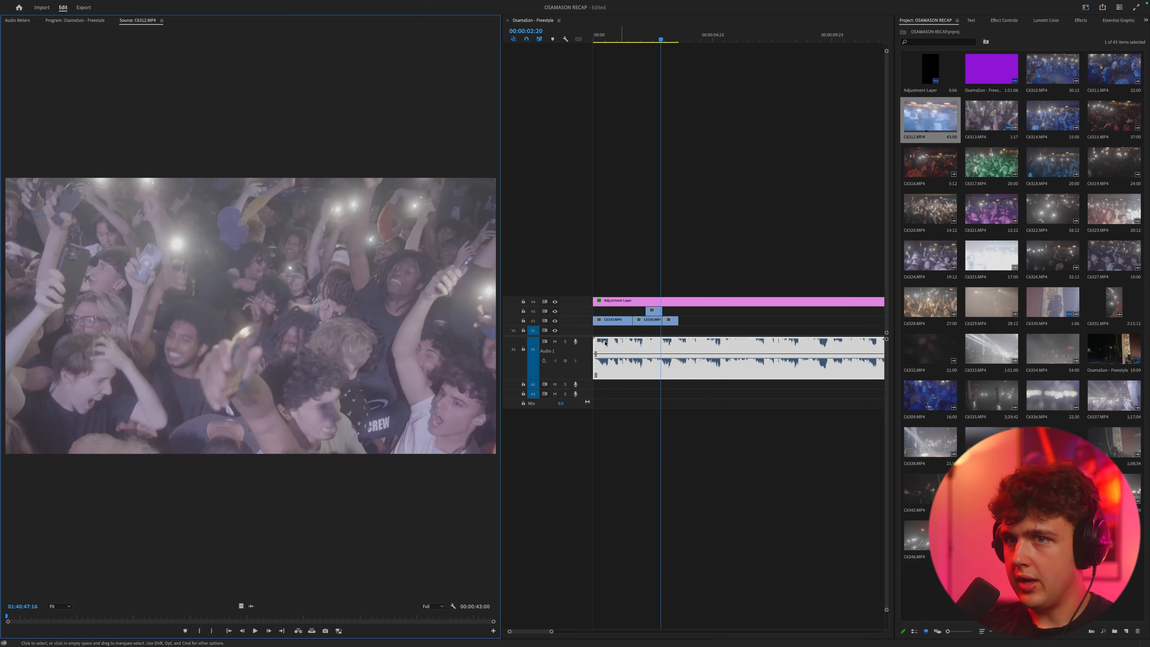
Step: Place a light-streak section of C6312.MP4 on V4 over the start of the C6313.MP4 clip at 400% speed
{"action": "mouse_move", "coordinate": [116, 617]}
{"action": "left_mouse_down"}
{"action": "mouse_move", "coordinate": [166, 615]}
{"action": "mouse_move", "coordinate": [108, 616]}
{"action": "left_mouse_up"}
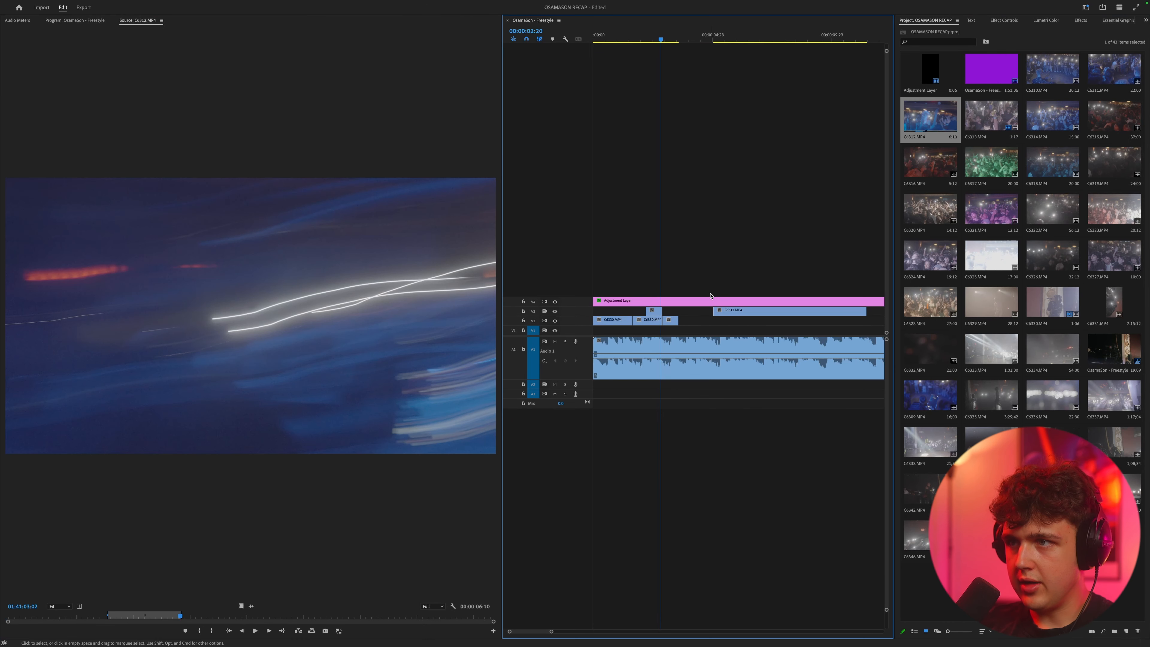
{"action": "left_click_drag", "start_coordinate": [733, 300], "coordinate": [732, 96]}
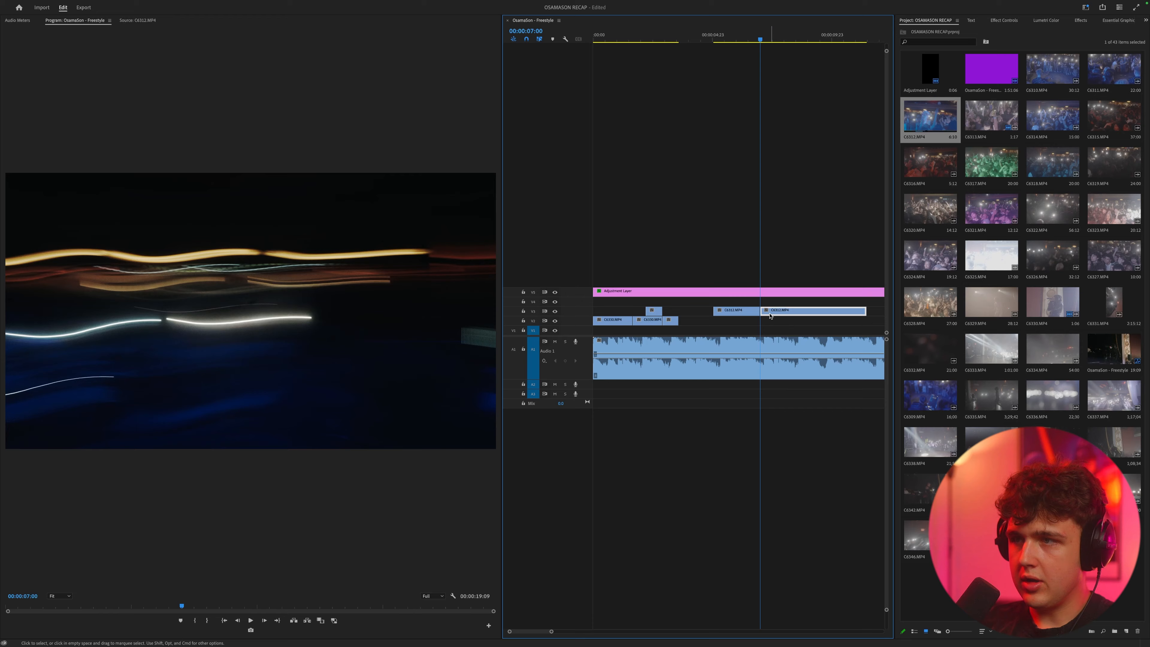
{"action": "key", "text": "Delete"}
{"action": "right_click", "coordinate": [746, 312]}
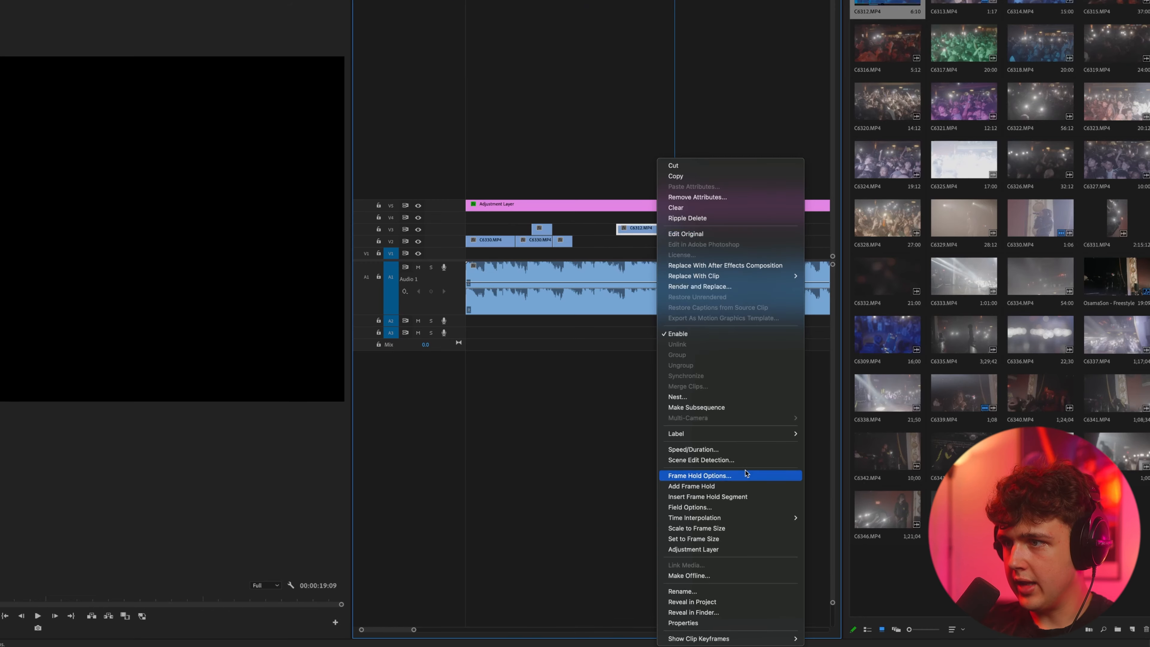
{"action": "left_click", "coordinate": [733, 449]}
{"action": "type", "text": "400"}
{"action": "key", "text": "Return"}
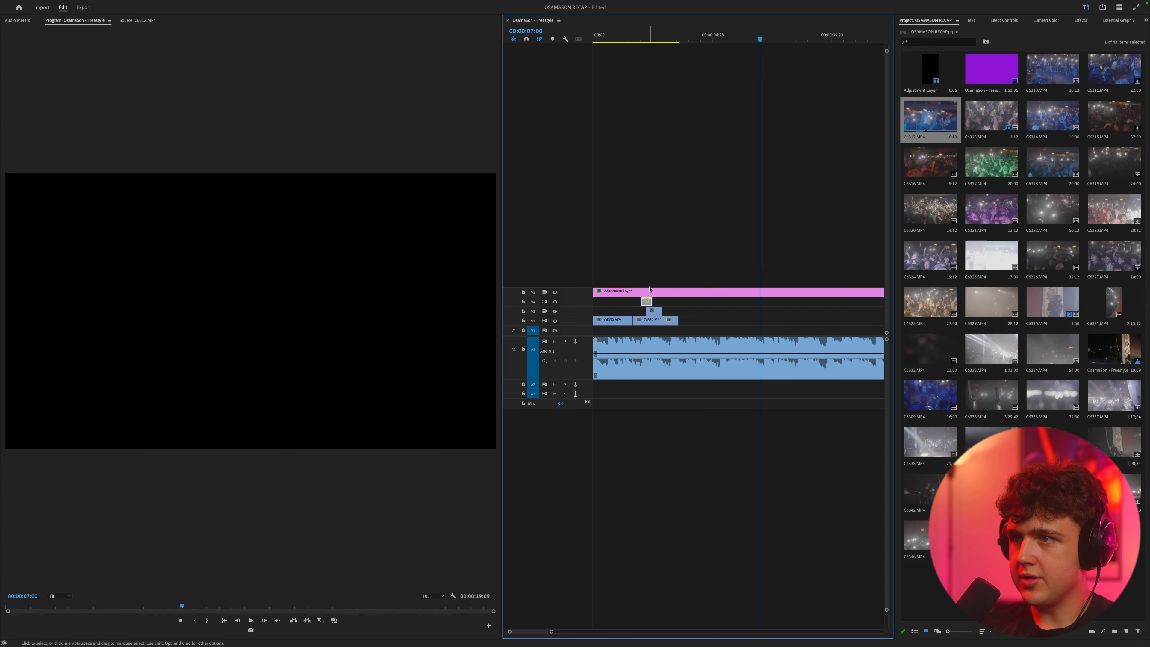
Step: Set the C6312.MP4 overlay clip's opacity blend mode to Screen and play back the transition
{"action": "left_click", "coordinate": [1004, 21]}
{"action": "left_click_drag", "start_coordinate": [662, 38], "coordinate": [647, 36]}
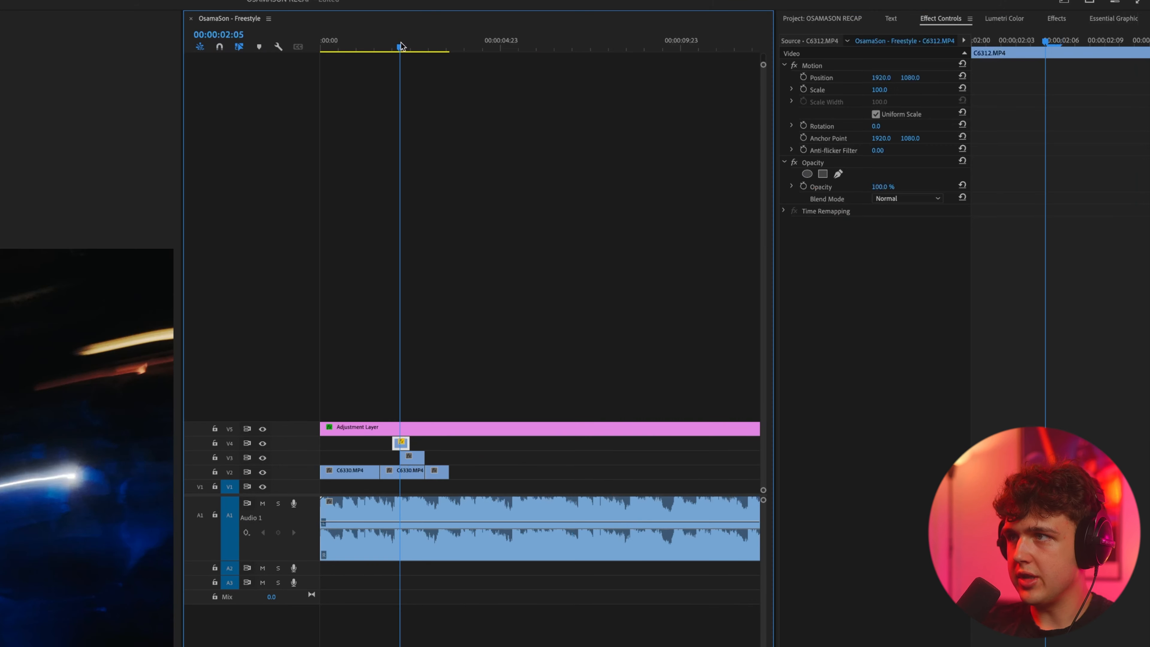
{"action": "left_click", "coordinate": [922, 199]}
{"action": "left_click", "coordinate": [888, 322]}
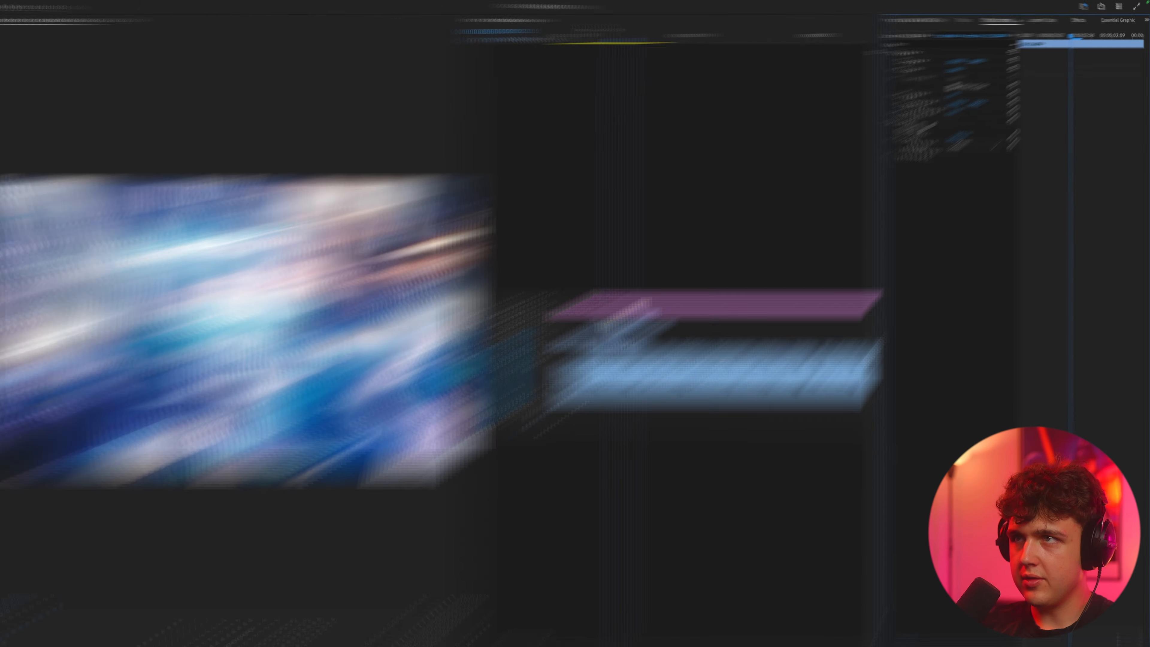
{"action": "key", "text": "space"}
{"action": "key", "text": "="}
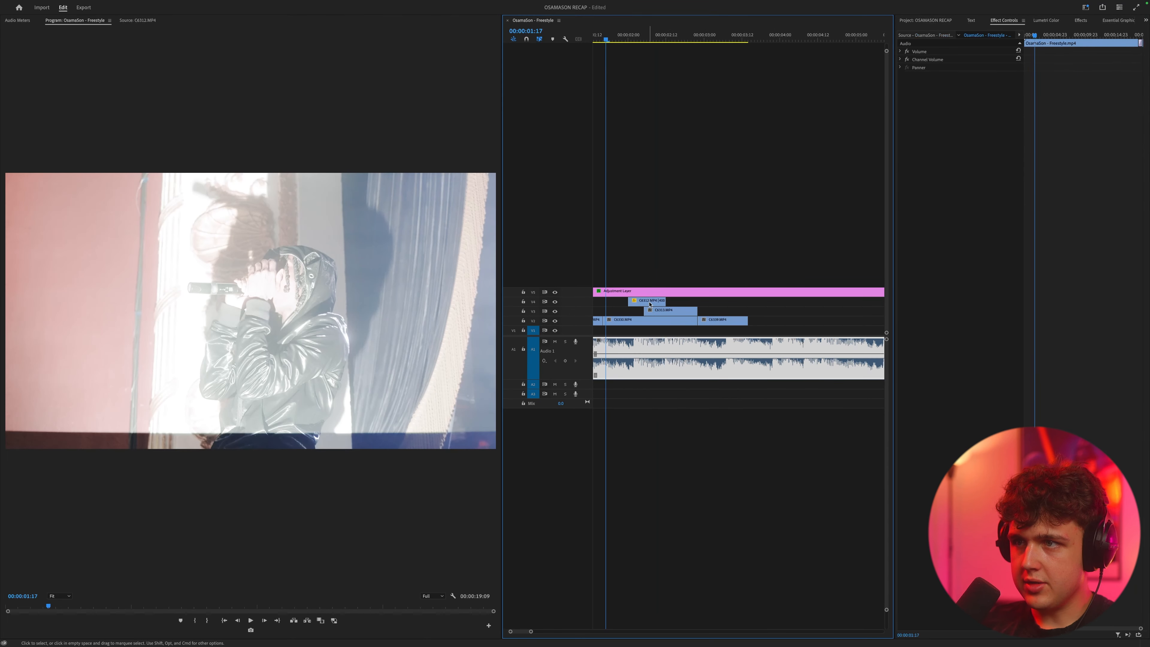
Step: Set the C6312.MP4 overlay clip's speed to 800% and play back the result
{"action": "right_click", "coordinate": [654, 303]}
{"action": "left_click", "coordinate": [691, 486]}
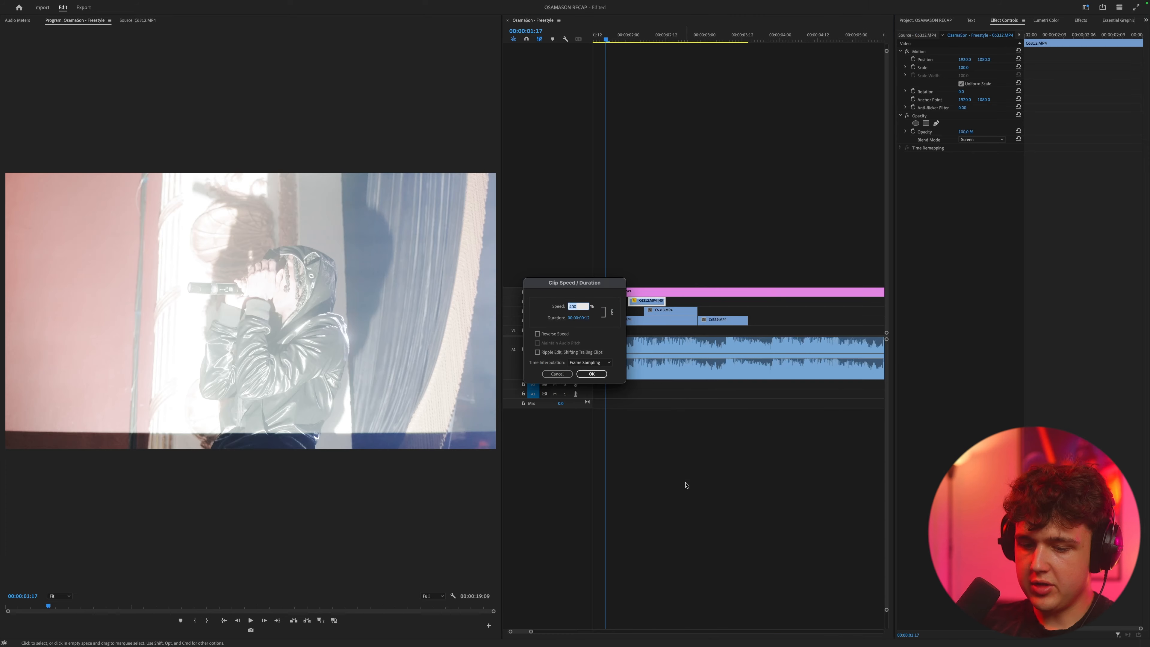
{"action": "type", "text": "800"}
{"action": "key", "text": "Return"}
{"action": "key", "text": "space"}
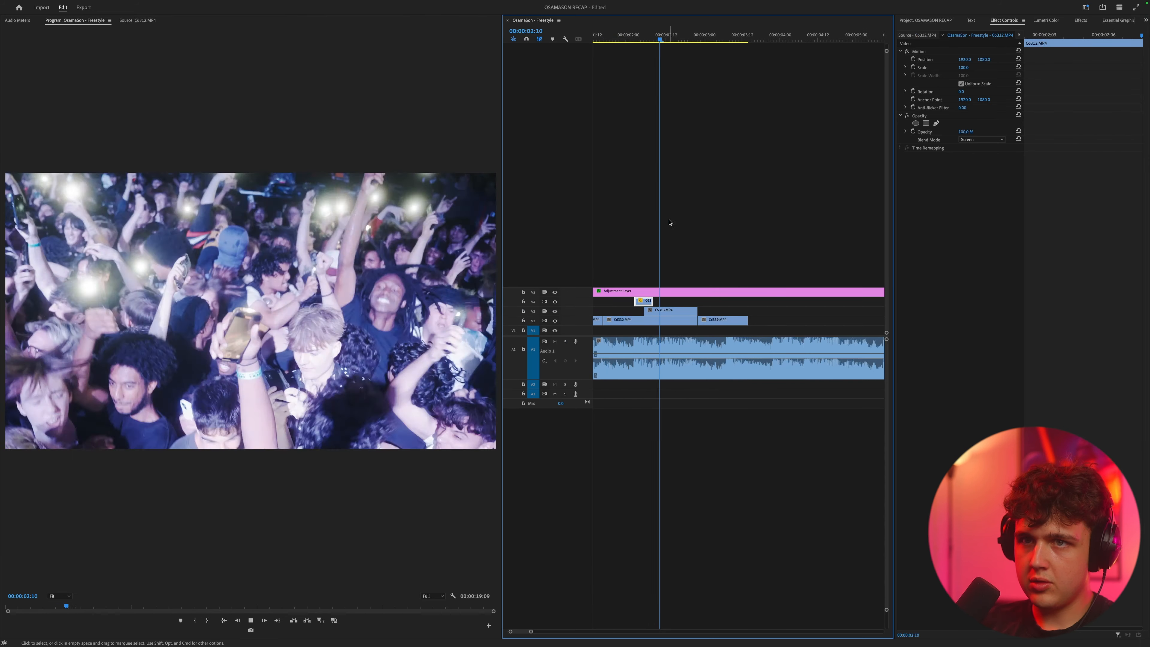
Step: Put a copy of the light-streak clip at the start of V4 and raise its Lumetri exposure to 2.5
{"action": "key", "text": "minus"}
{"action": "key", "text": "Home"}
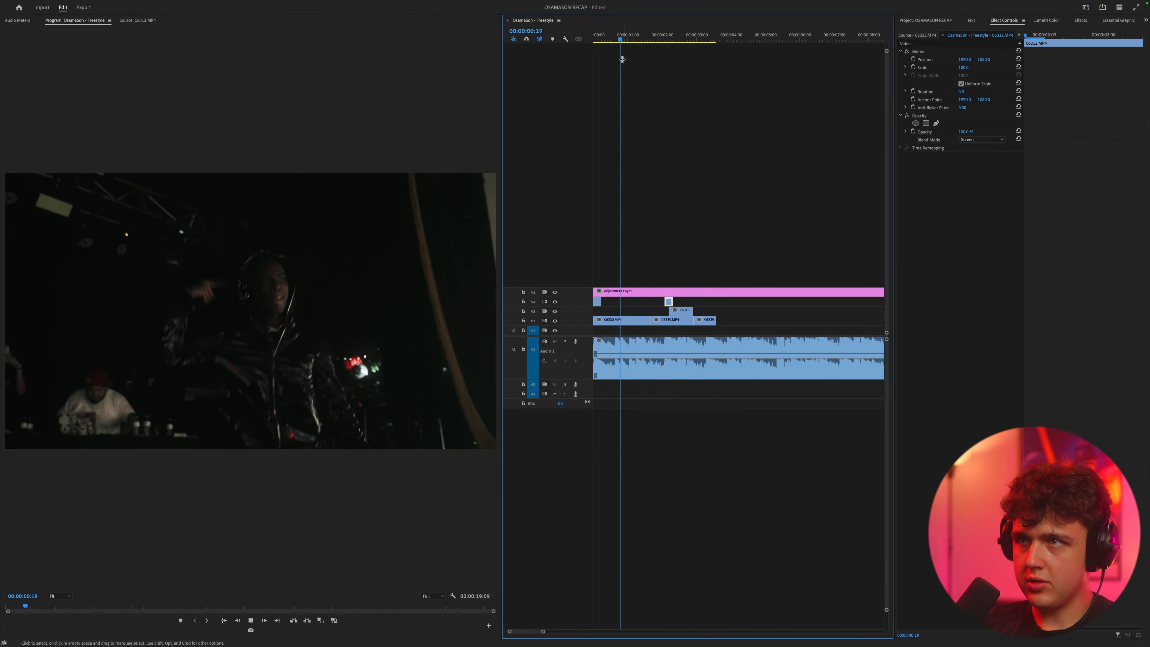
{"action": "key", "text": "Home"}
{"action": "left_click", "coordinate": [597, 301]}
{"action": "key", "text": "equal"}
{"action": "left_click", "coordinate": [1046, 20]}
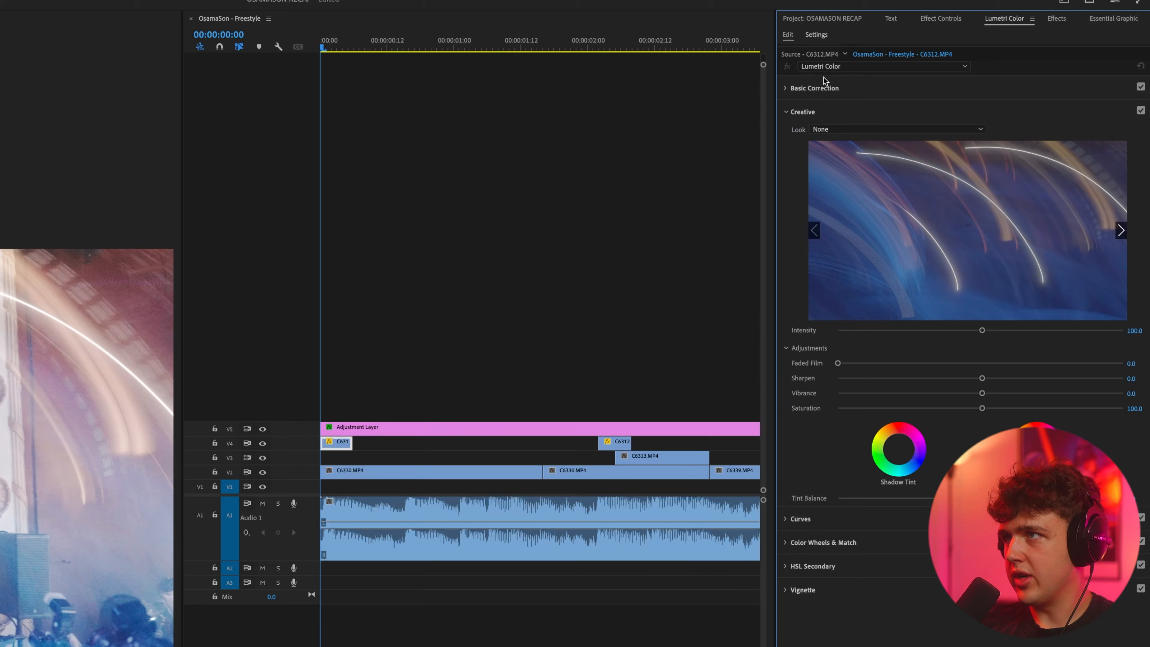
{"action": "left_click", "coordinate": [823, 86]}
{"action": "left_click_drag", "start_coordinate": [982, 256], "coordinate": [1051, 256]}
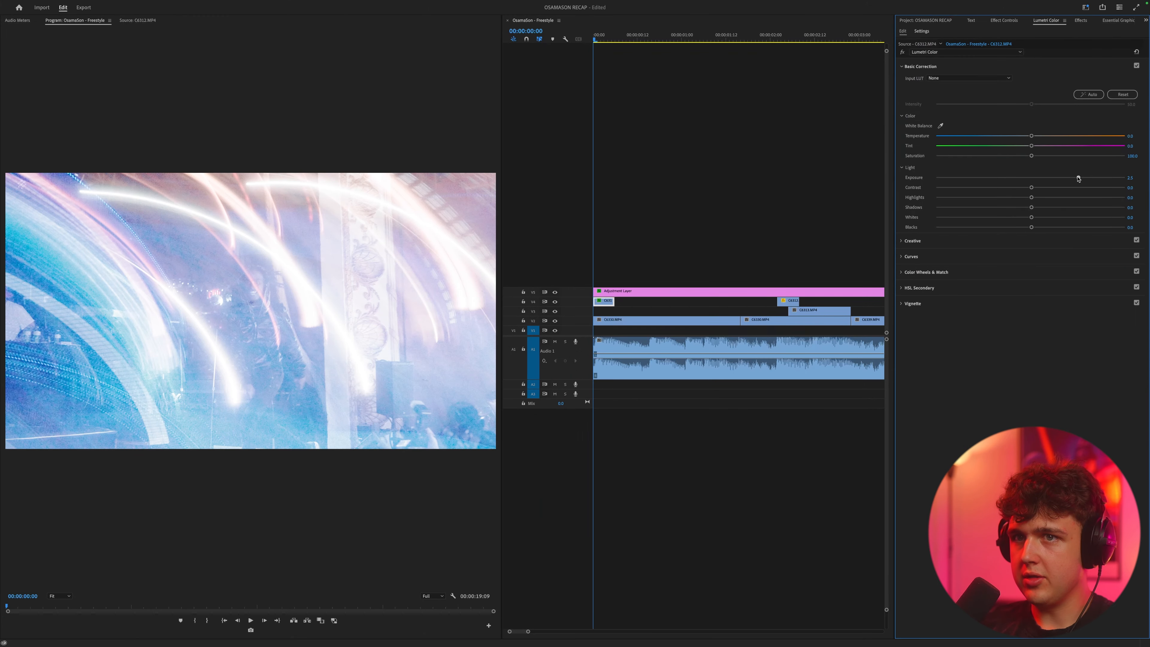
{"action": "key", "text": "space"}
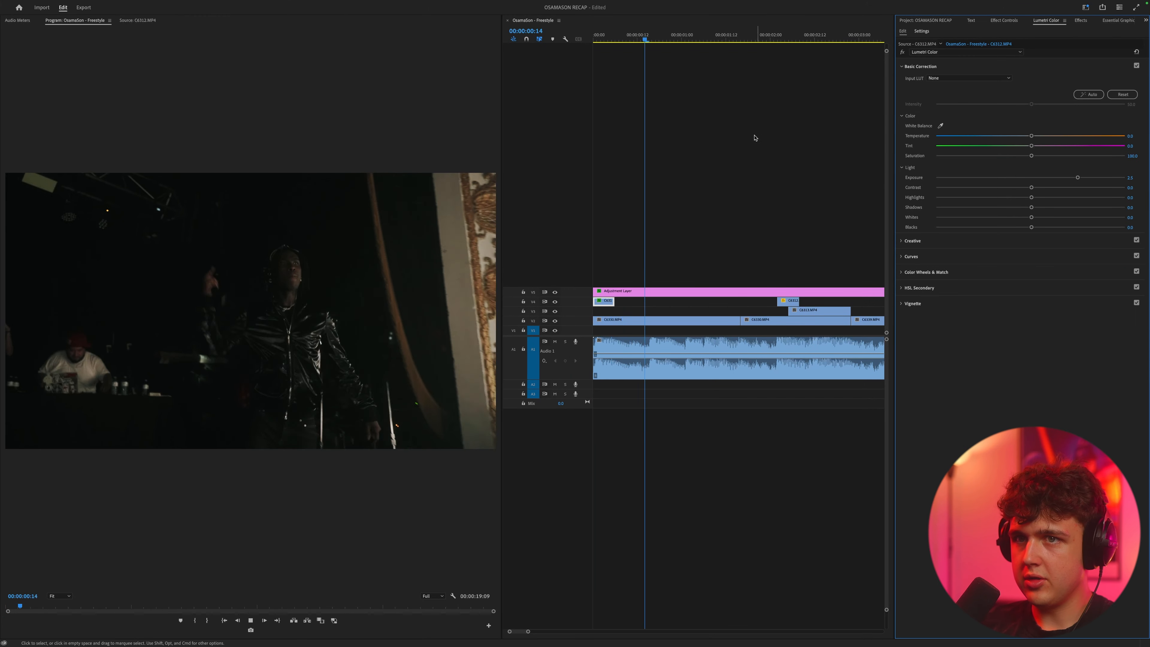
{"action": "left_click", "coordinate": [669, 355]}
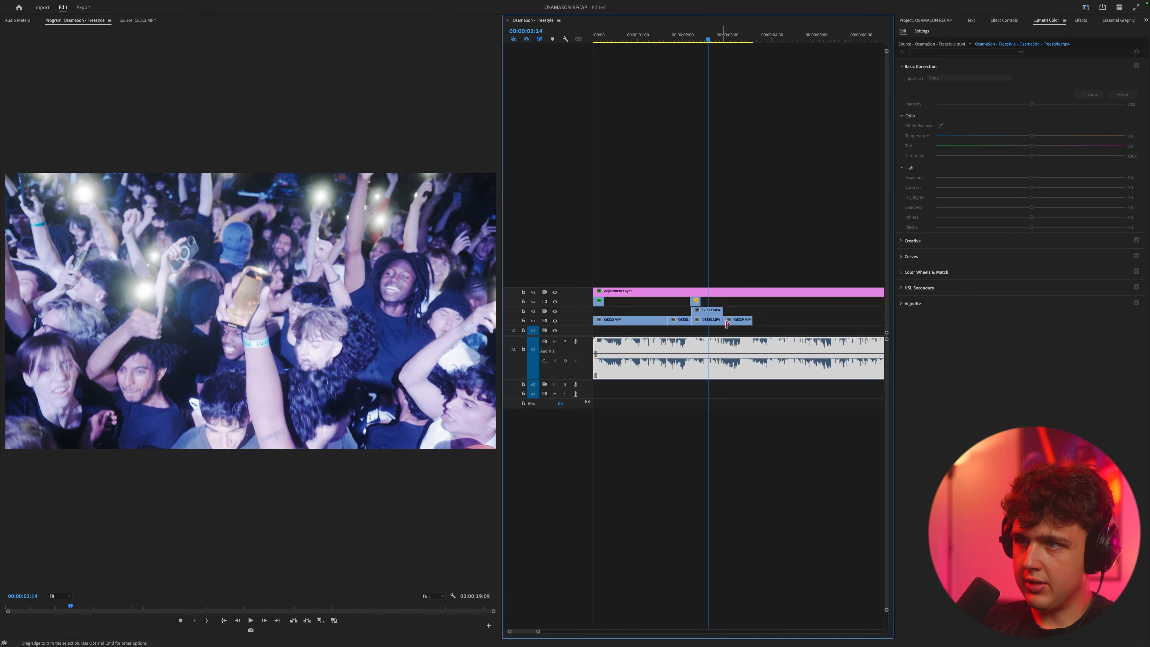
Step: Move the C6339.MP4 clip and the split C6330.MP4 piece along V2 and fill the gap with more footage on V3
{"action": "left_click_drag", "start_coordinate": [726, 322], "coordinate": [821, 322]}
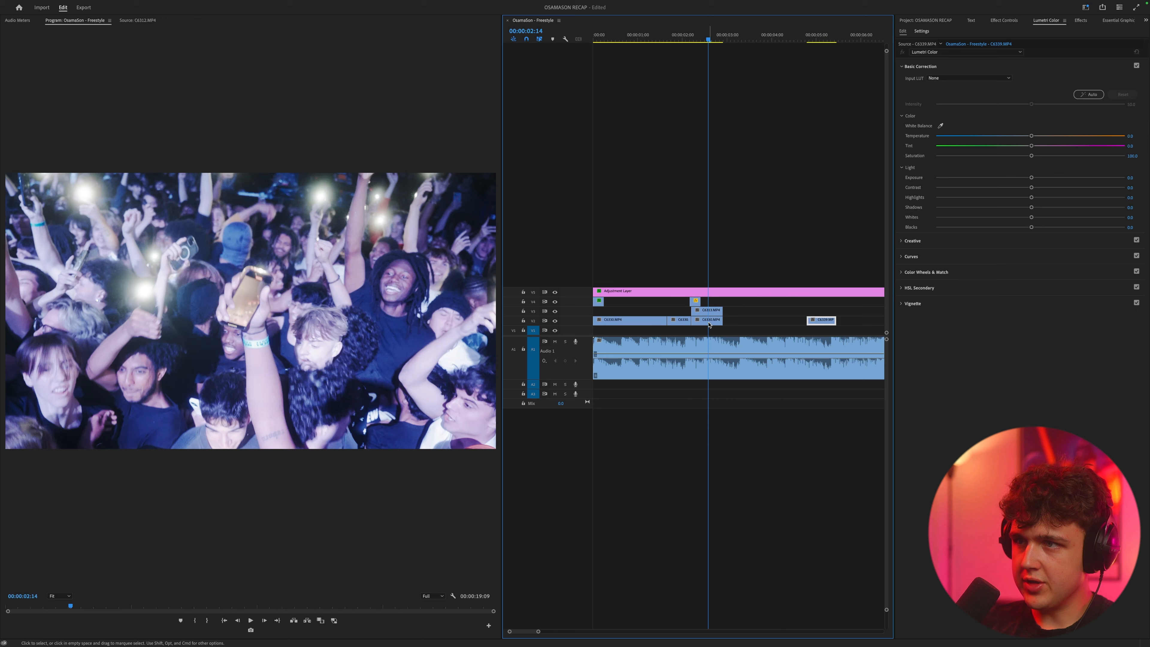
{"action": "left_click_drag", "start_coordinate": [709, 324], "coordinate": [764, 323]}
{"action": "left_click", "coordinate": [939, 20]}
{"action": "double_click", "coordinate": [937, 124]}
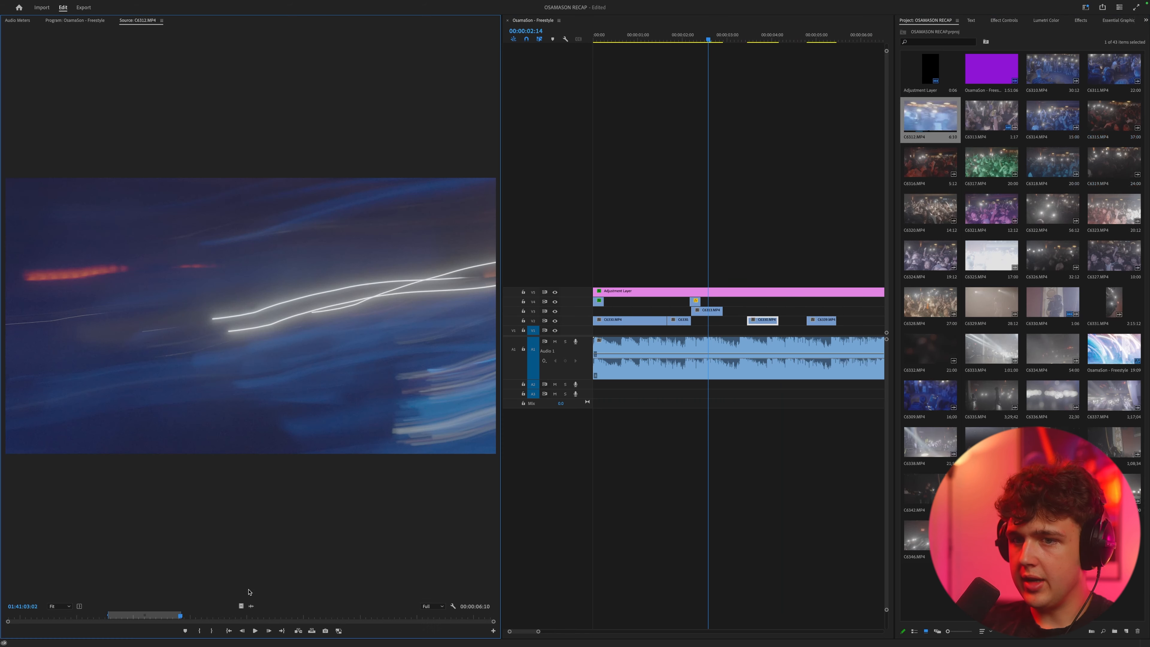
{"action": "left_click_drag", "start_coordinate": [435, 614], "coordinate": [447, 613]}
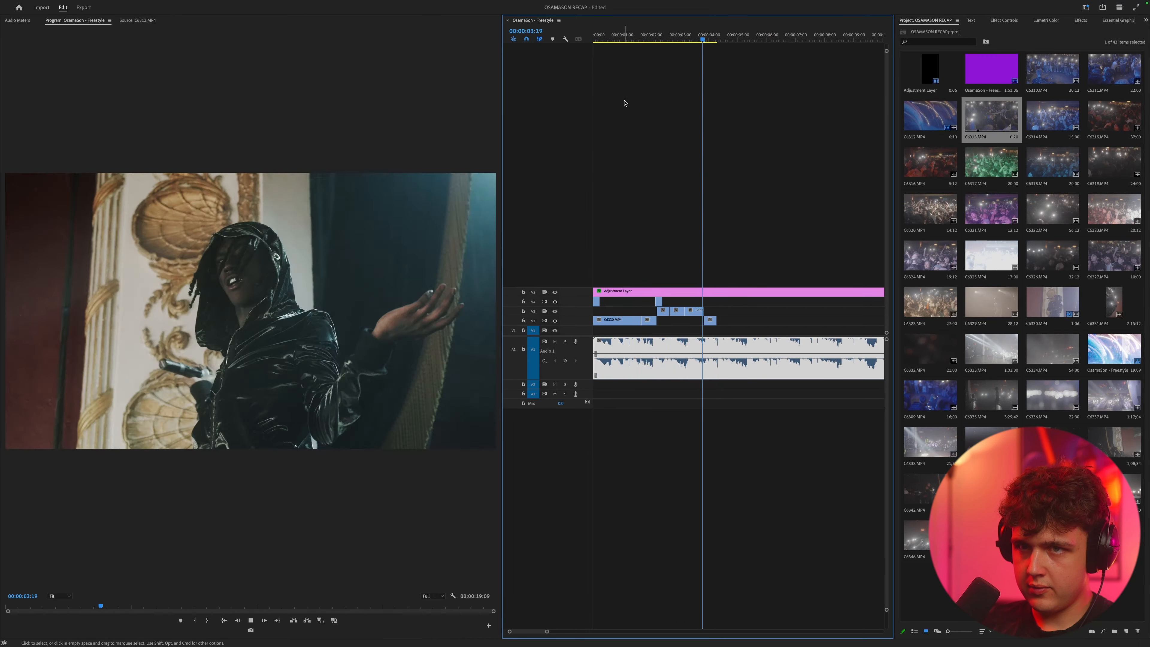
Step: Extend the edit with a section of C6335.MP4 on V2 and a section of C6337.MP4 on V3
{"action": "key", "text": "space"}
{"action": "double_click", "coordinate": [1050, 351]}
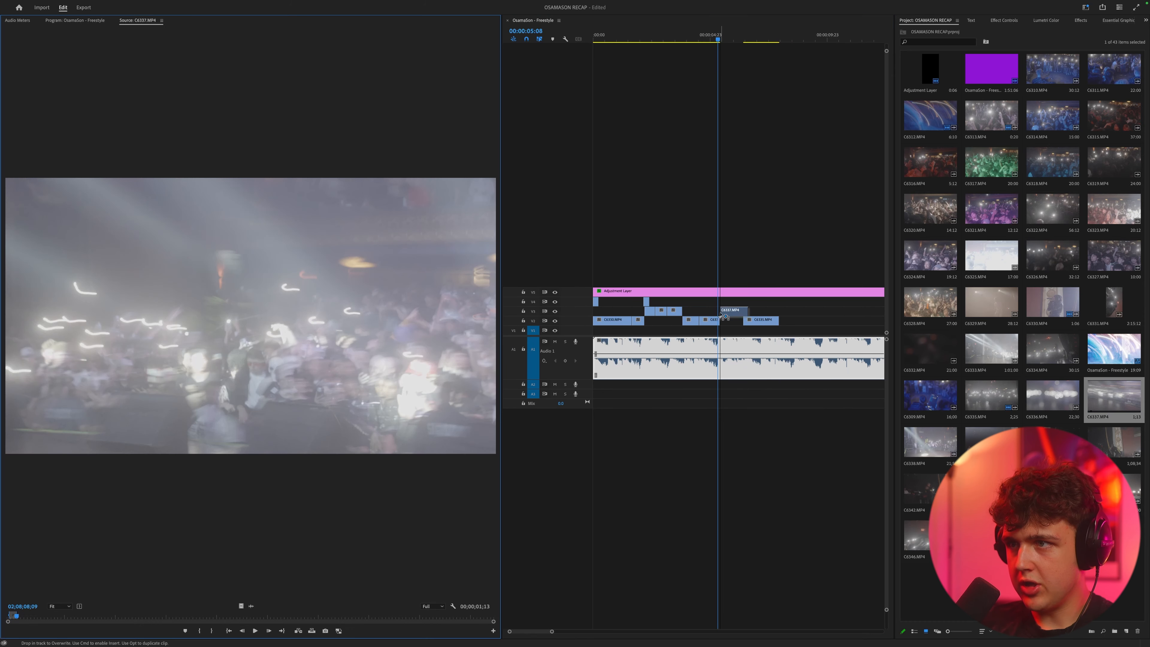
{"action": "left_click_drag", "start_coordinate": [725, 317], "coordinate": [724, 314]}
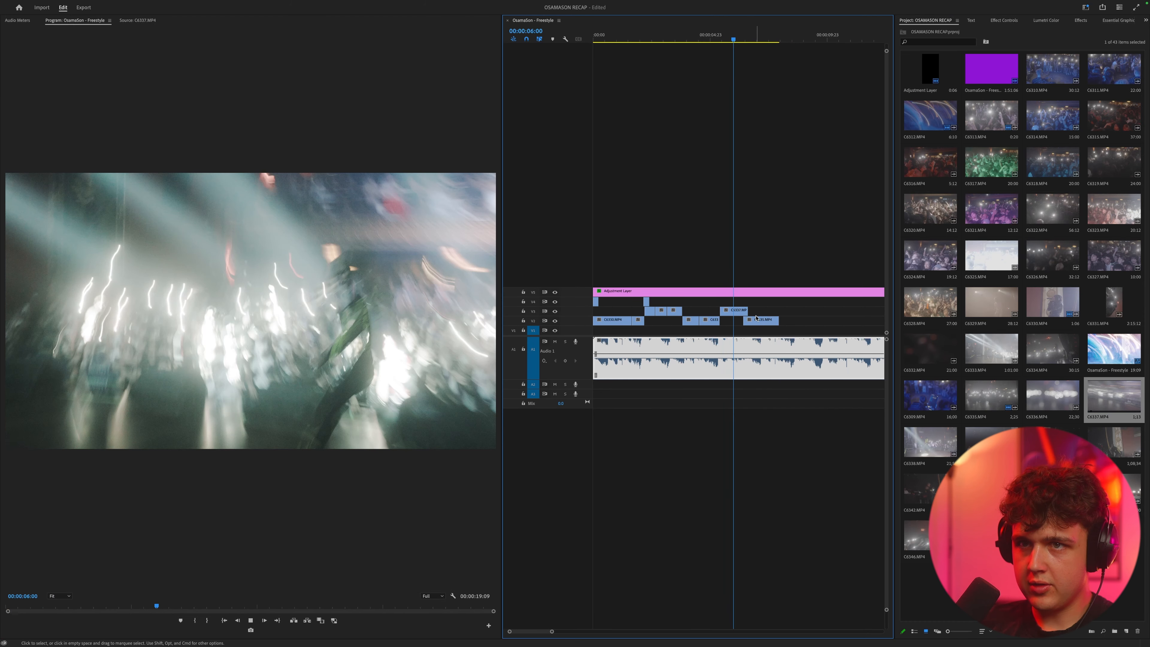
Step: Set the speed of the C6325.MP4 clip after C6337.MP4 on V3 to 400% and play back the cut
{"action": "right_click", "coordinate": [787, 310]}
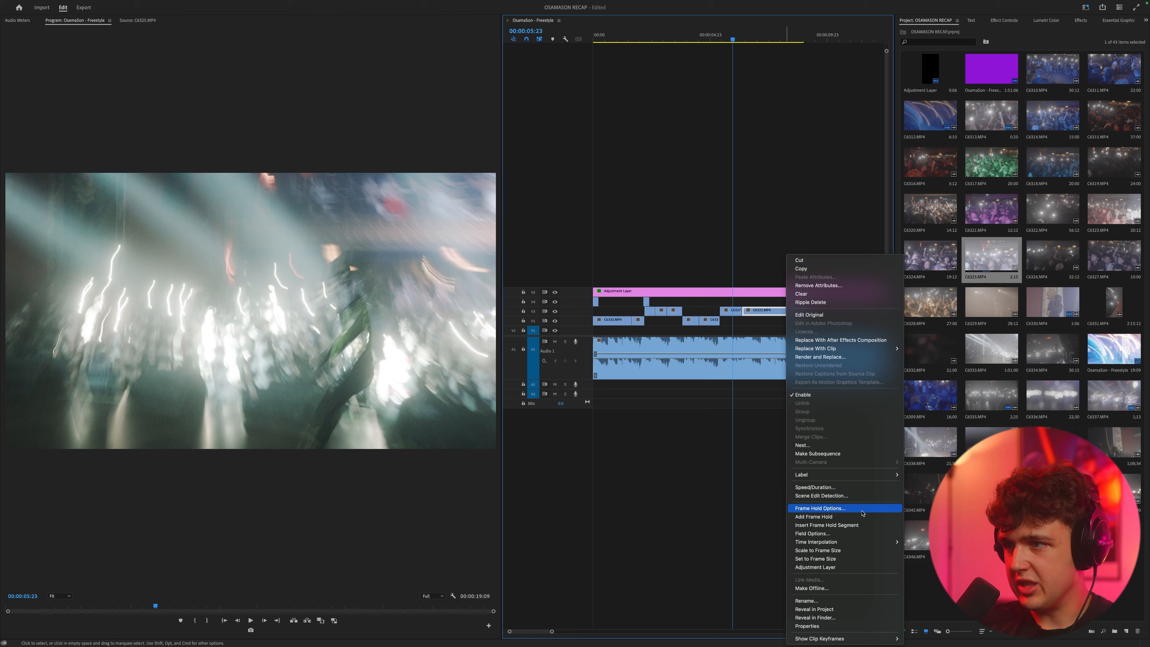
{"action": "left_click", "coordinate": [847, 488]}
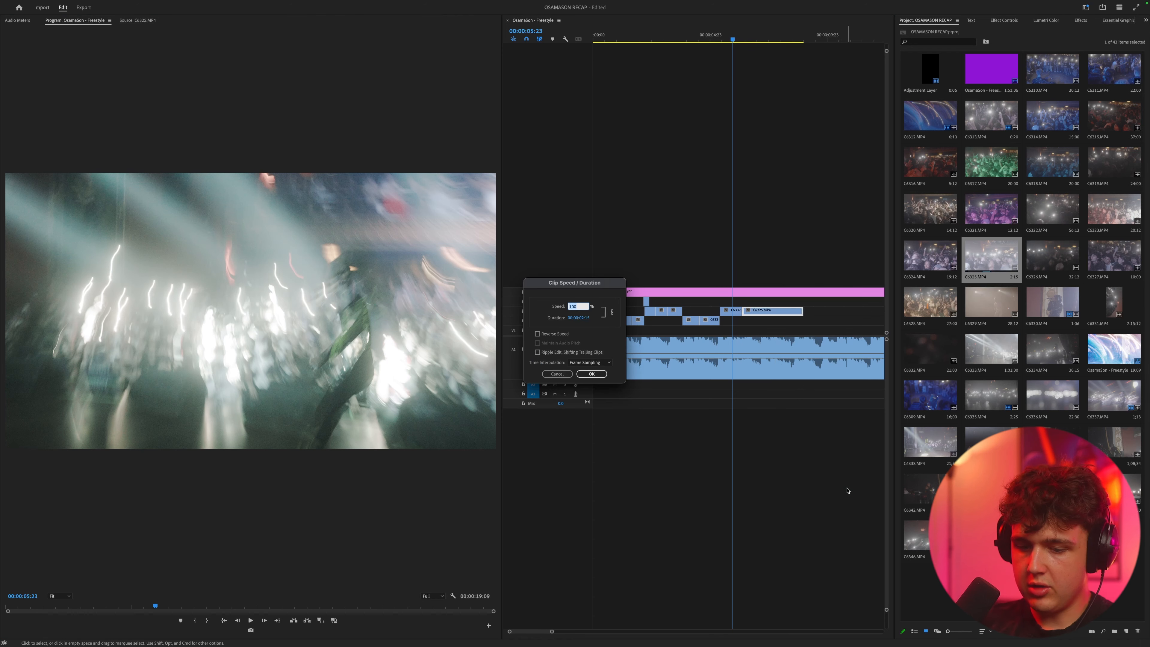
{"action": "type", "text": "400"}
{"action": "key", "text": "Return"}
{"action": "key", "text": "space"}
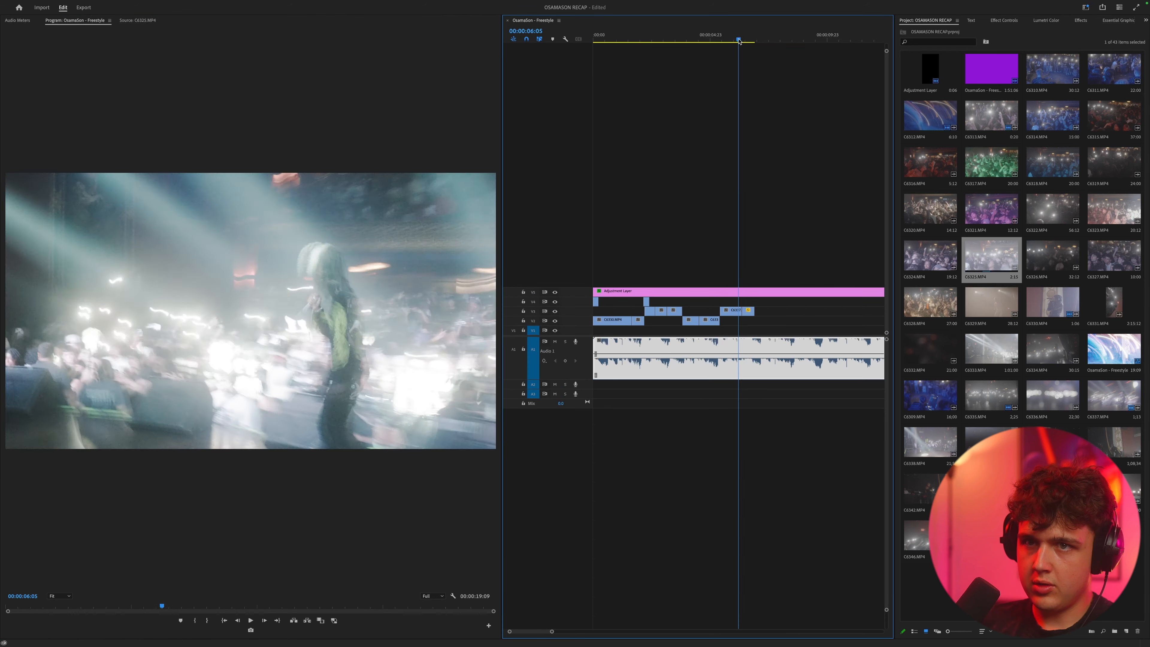
Step: Review C6321.MP4 and C6329.MP4, then add a C6330.MP4 section about 1:08 long after the sped-up clip on V3
{"action": "double_click", "coordinate": [1004, 213]}
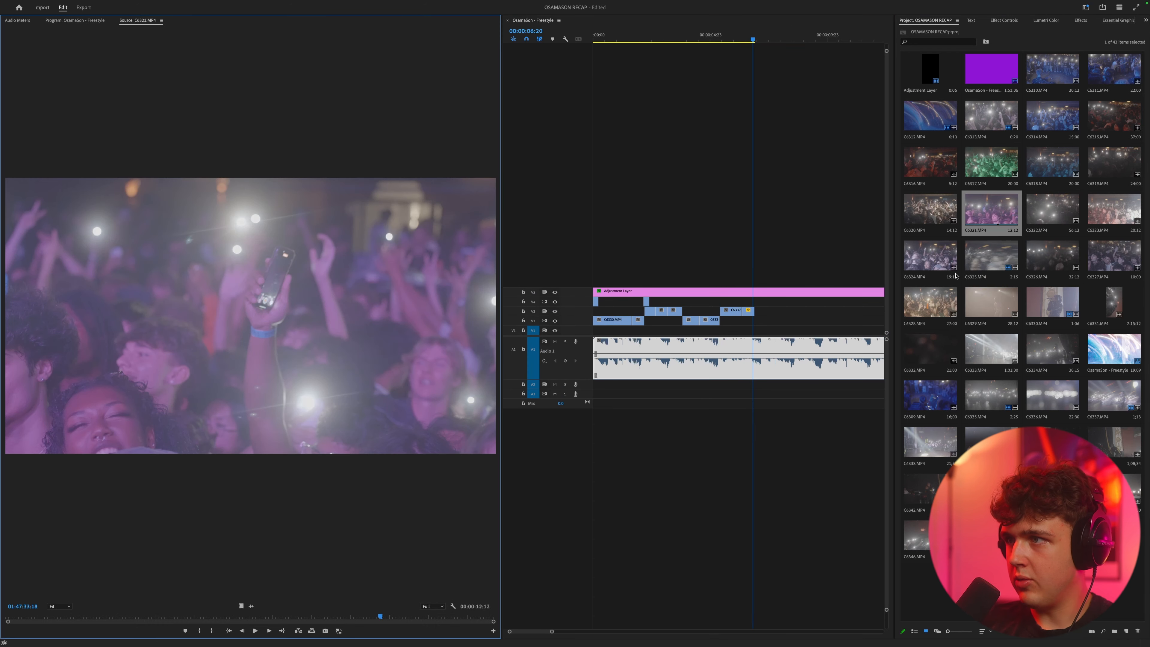
{"action": "double_click", "coordinate": [998, 302]}
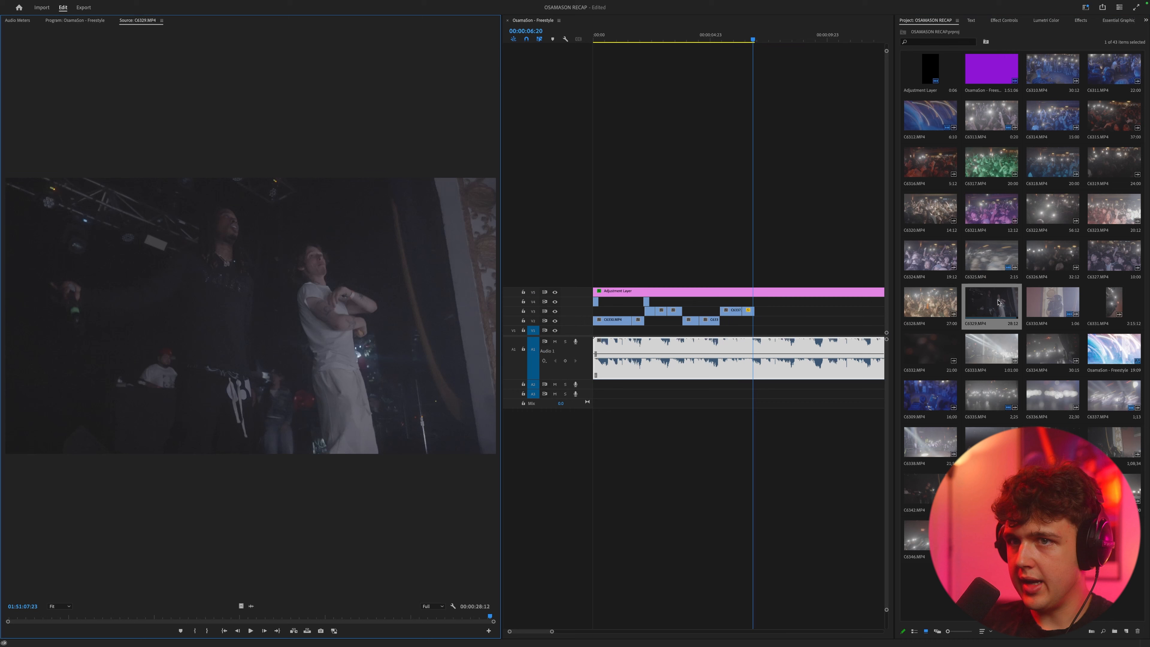
{"action": "double_click", "coordinate": [1065, 322]}
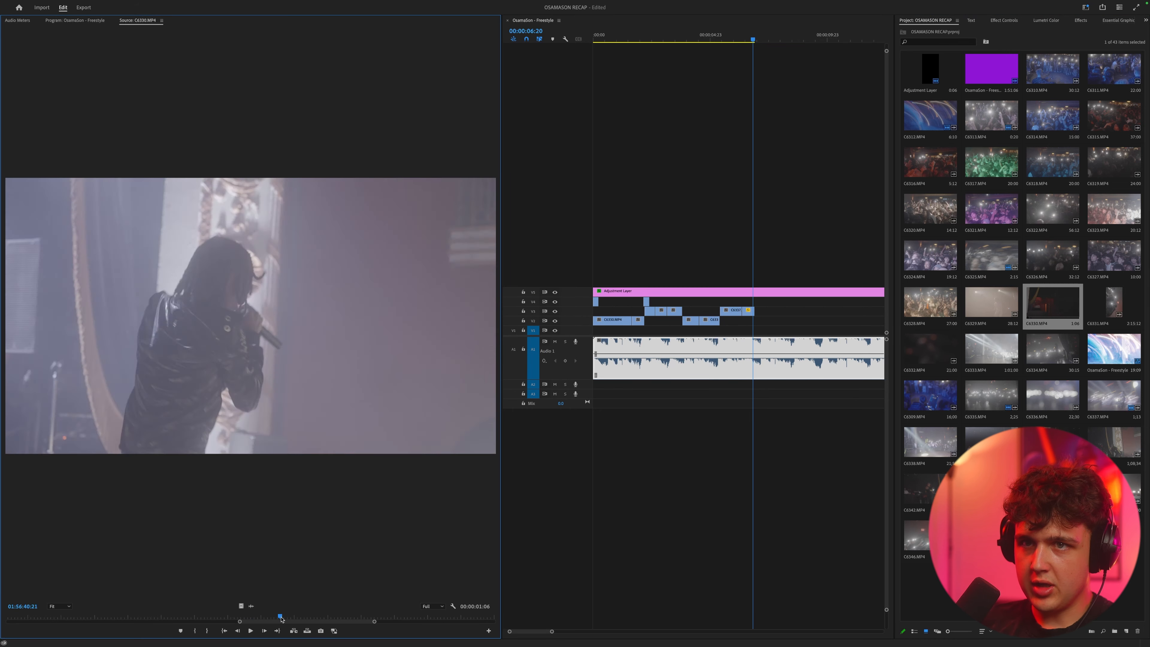
{"action": "key", "text": "space"}
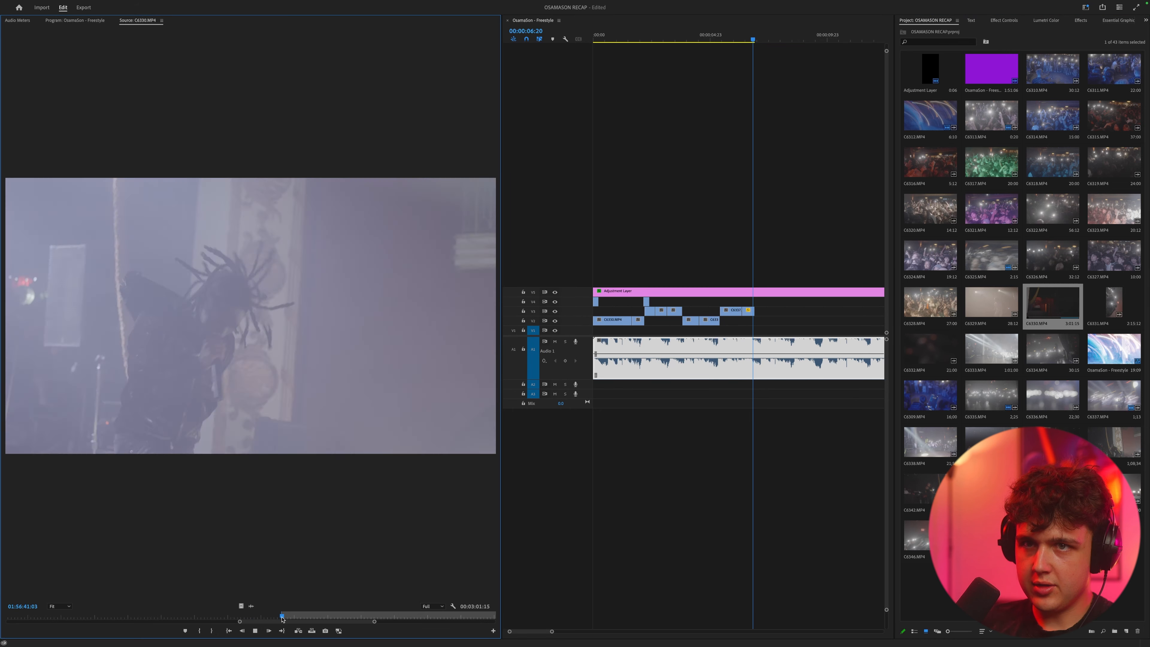
{"action": "key", "text": "i"}
{"action": "key", "text": "o"}
{"action": "key", "text": "period"}
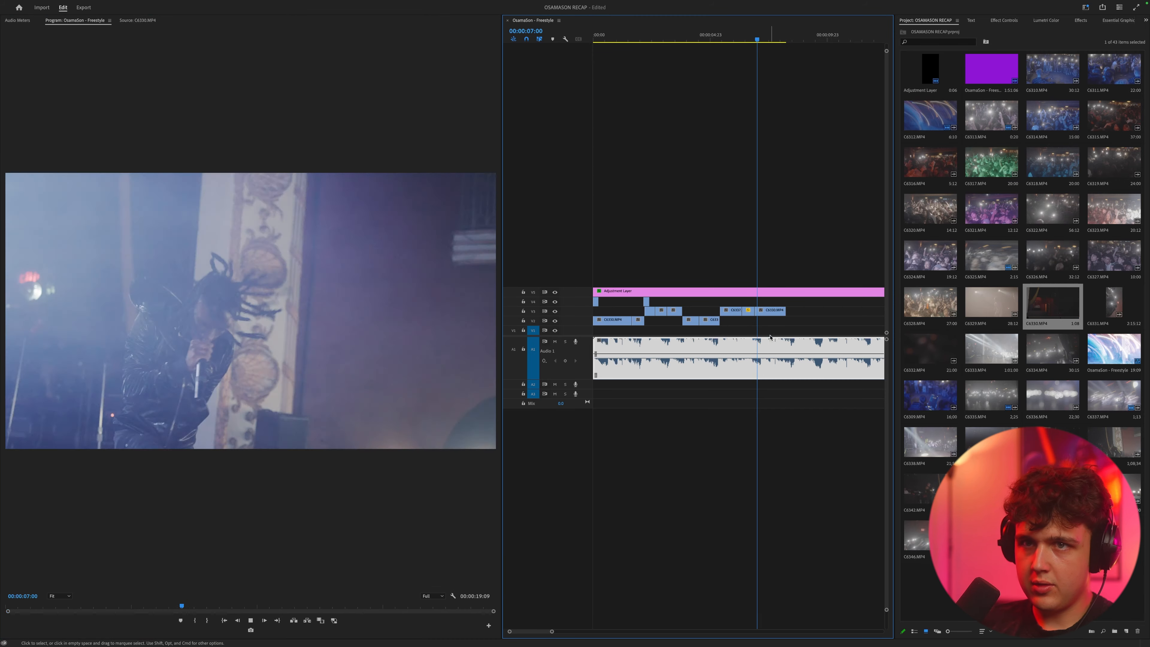
Step: Trim the end of the last C6330.MP4 clip on V3 and enlarge its Motion scale
{"action": "left_click", "coordinate": [755, 32]}
{"action": "left_click_drag", "start_coordinate": [757, 32], "coordinate": [765, 33]}
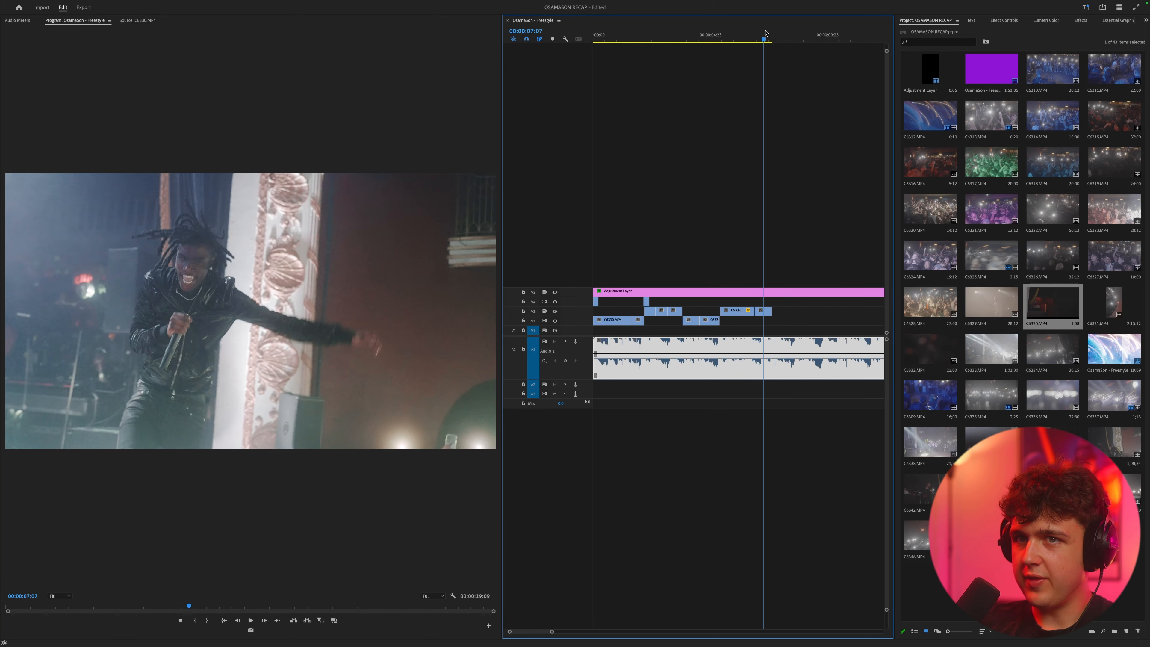
{"action": "left_click", "coordinate": [762, 310]}
{"action": "key", "text": "shift+5"}
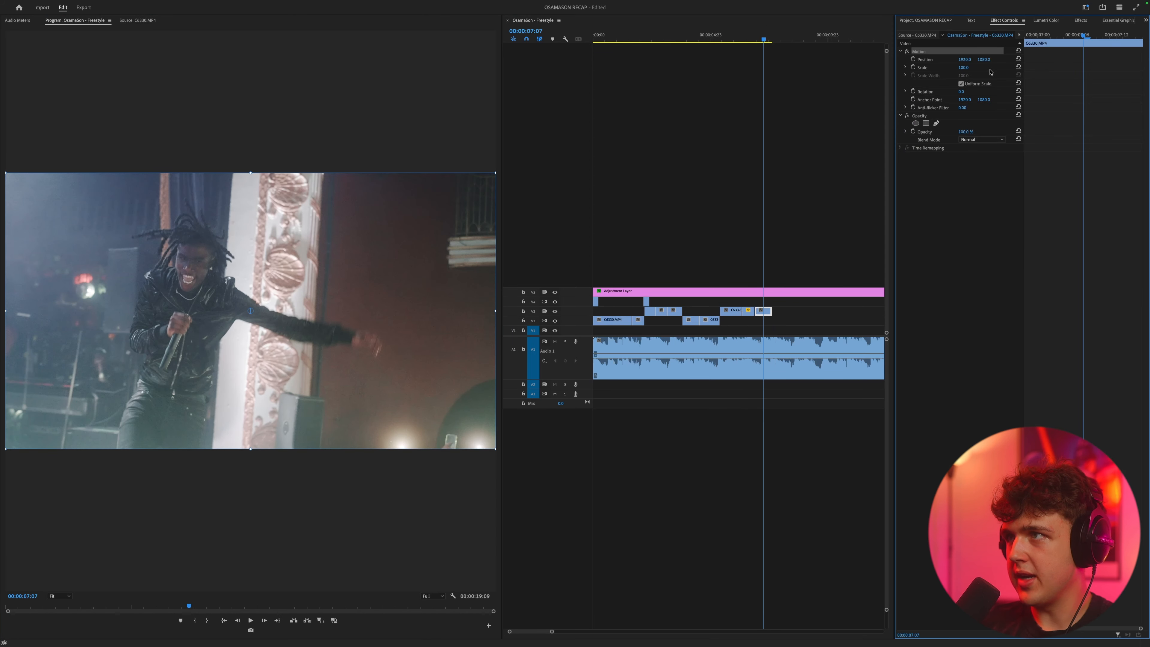
{"action": "left_click_drag", "start_coordinate": [963, 67], "coordinate": [990, 68]}
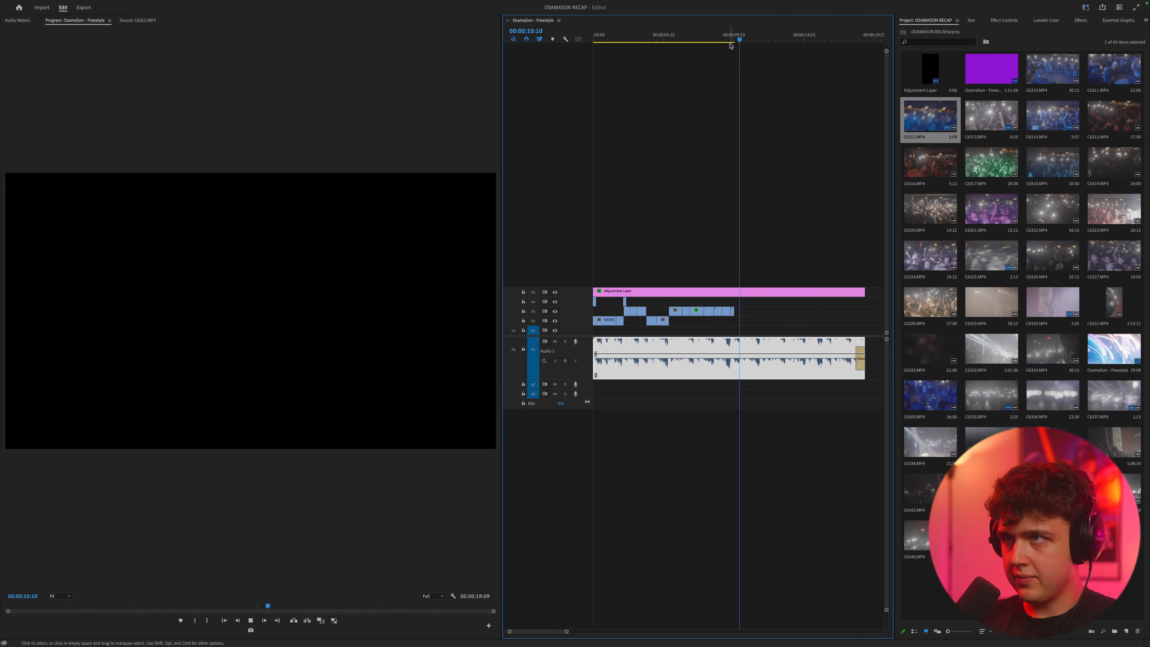
Step: Scale up the picture of the last C6330.MP4 clip on V3 and reposition it in the frame
{"action": "left_click", "coordinate": [1004, 21]}
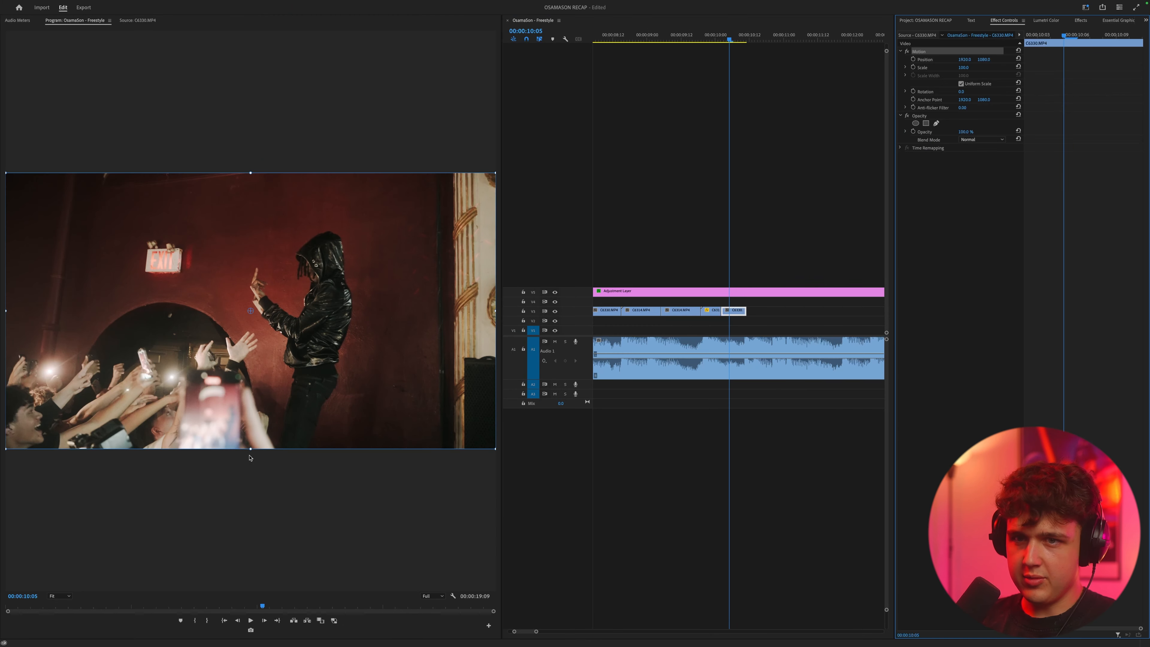
{"action": "left_click_drag", "start_coordinate": [251, 449], "coordinate": [272, 510]}
{"action": "left_click_drag", "start_coordinate": [272, 344], "coordinate": [332, 312]}
{"action": "left_click_drag", "start_coordinate": [708, 38], "coordinate": [741, 38]}
Step: Mark a new section of C6330.MP4, place its video after the last clip on V3, and play back the cut
{"action": "left_click", "coordinate": [925, 20]}
{"action": "double_click", "coordinate": [1114, 394]}
{"action": "key", "text": "space"}
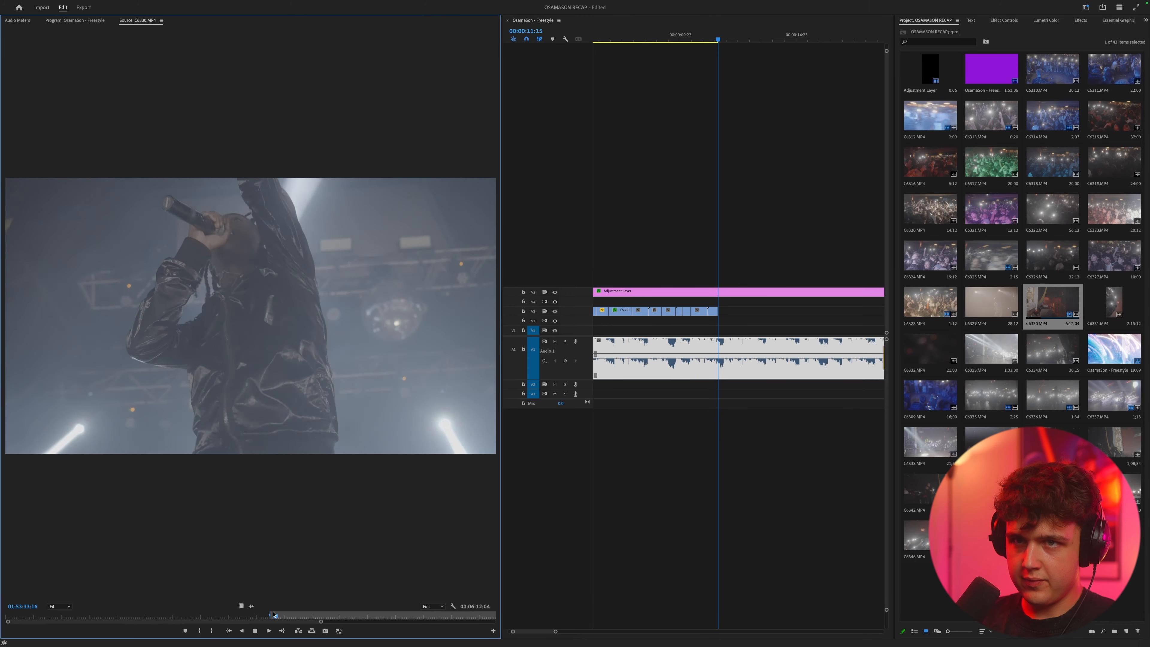
{"action": "key", "text": "o"}
{"action": "left_click_drag", "start_coordinate": [242, 606], "coordinate": [720, 312]}
{"action": "left_click", "coordinate": [715, 35]}
{"action": "key", "text": "space"}
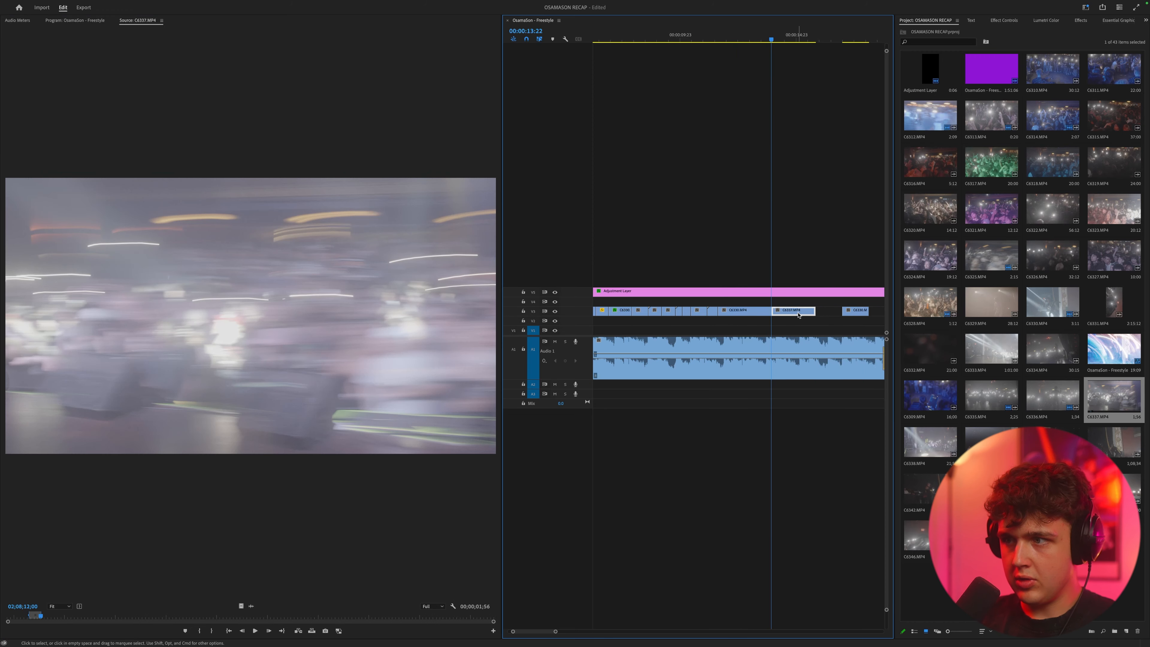
Step: Set the speed of the C6337.MP4 clip following the C6330.MP4 section on V3 to 800% and play back the cut
{"action": "right_click", "coordinate": [795, 310]}
{"action": "left_click", "coordinate": [835, 482]}
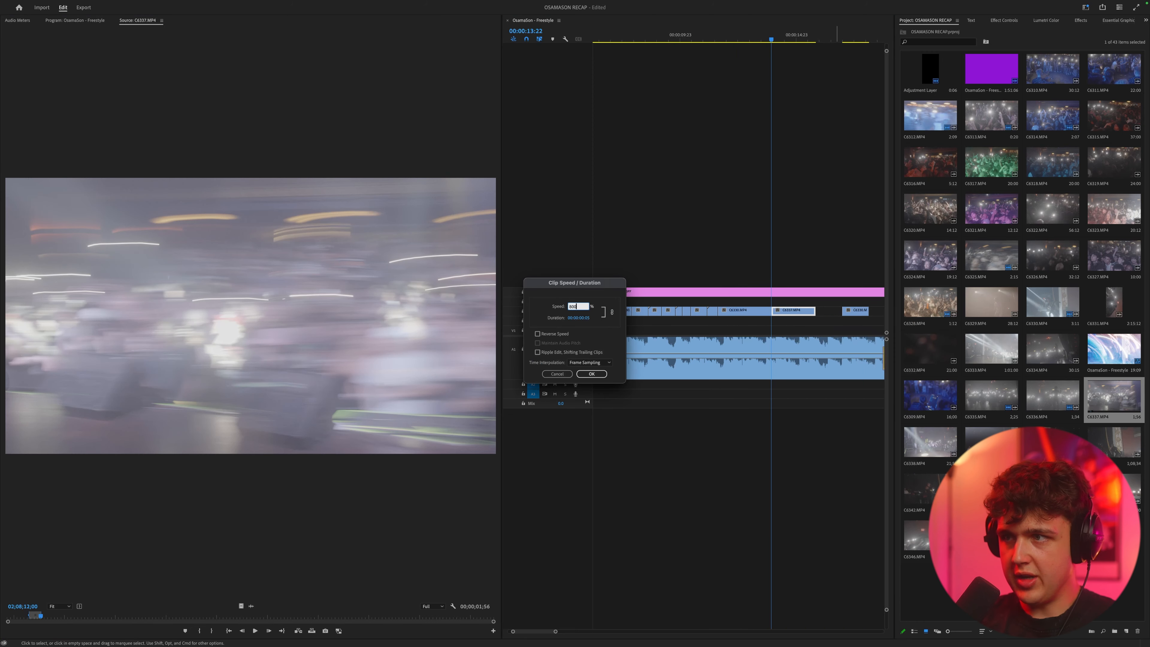
{"action": "key", "text": "Return"}
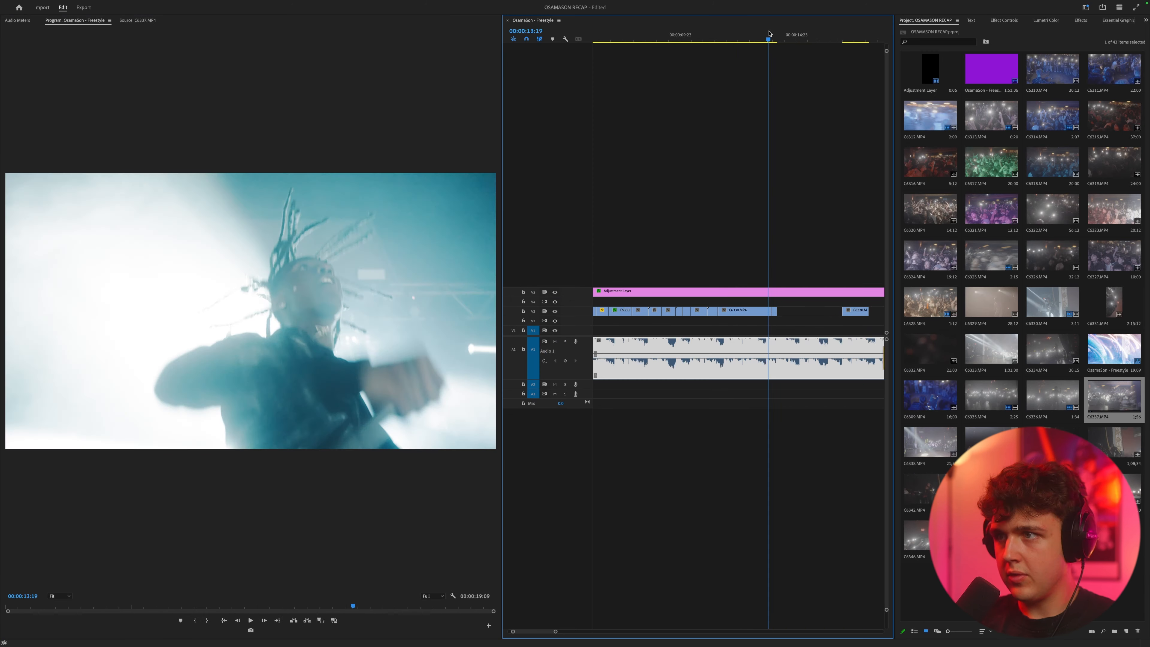
{"action": "key", "text": "space"}
{"action": "left_click", "coordinate": [757, 36]}
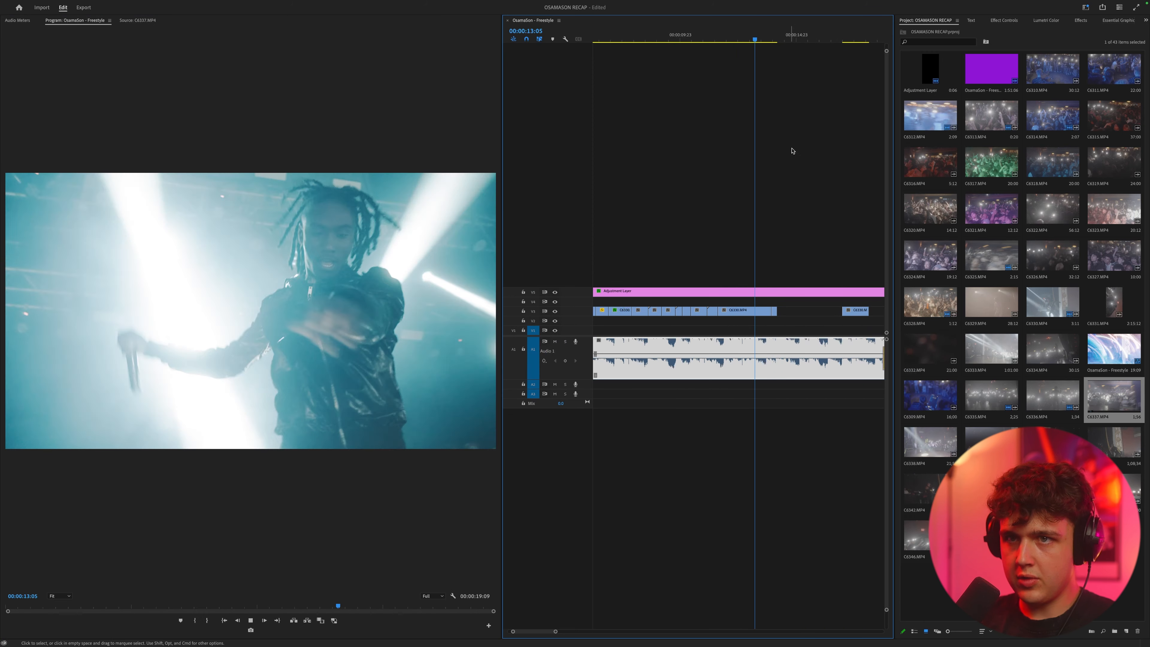
{"action": "key", "text": "space"}
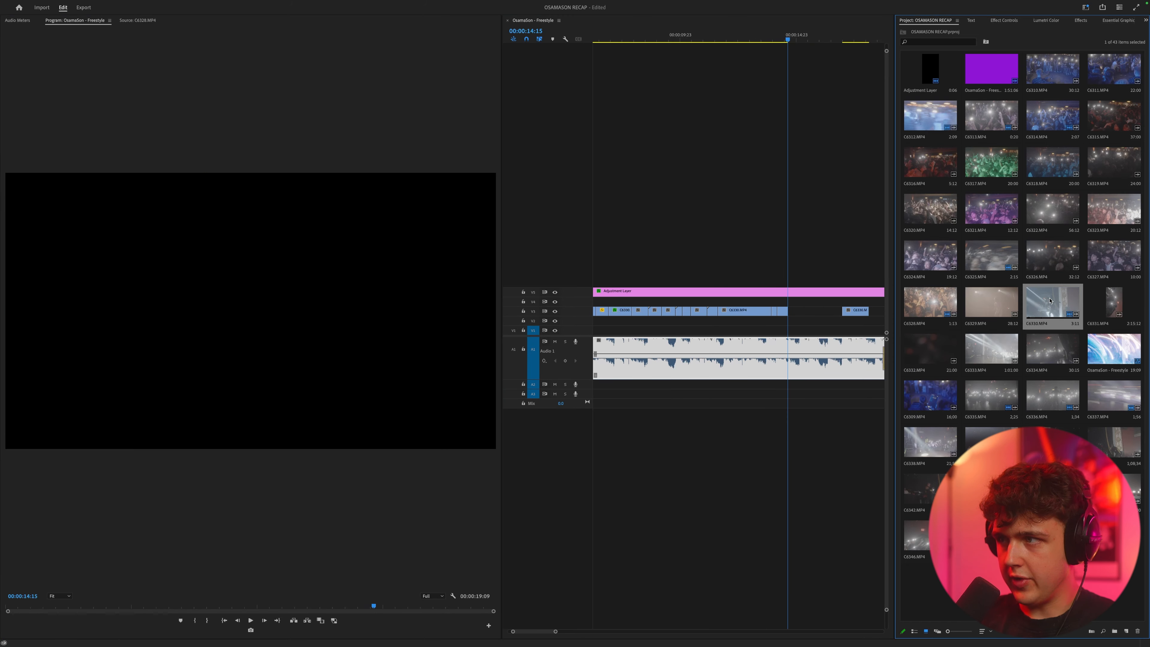
Step: Mark another C6330.MP4 section, place it after the trimmed C6328.MP4 clip on V3, and play it back
{"action": "double_click", "coordinate": [1052, 301]}
{"action": "left_click", "coordinate": [440, 618]}
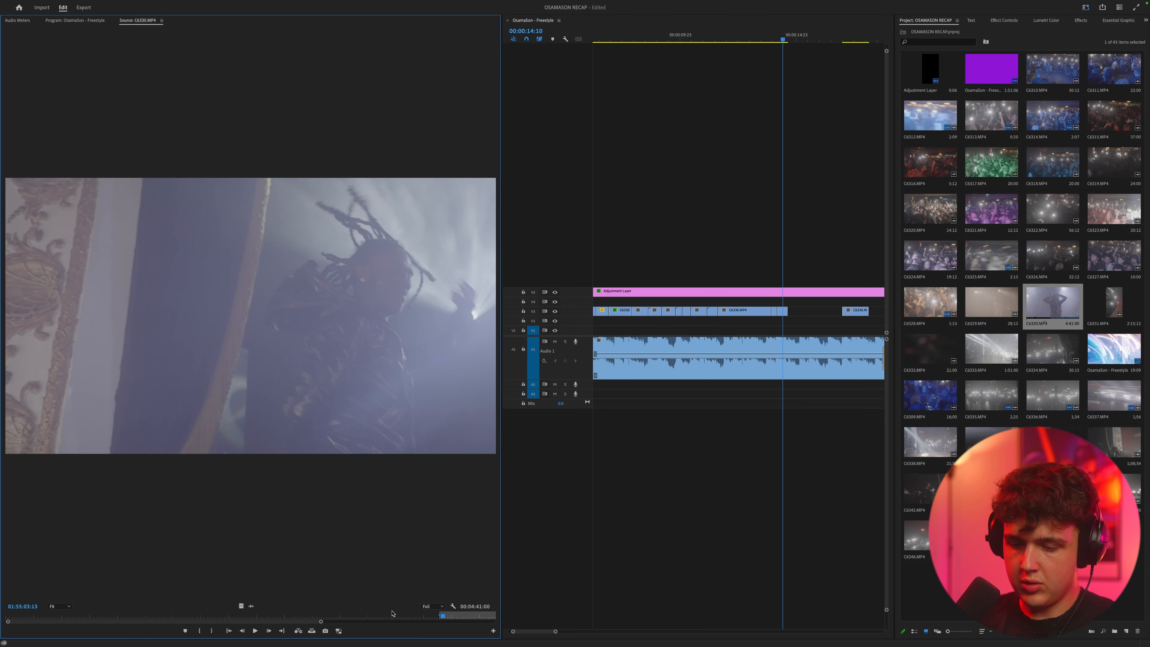
{"action": "left_click_drag", "start_coordinate": [789, 318], "coordinate": [790, 319]}
{"action": "key", "text": "space"}
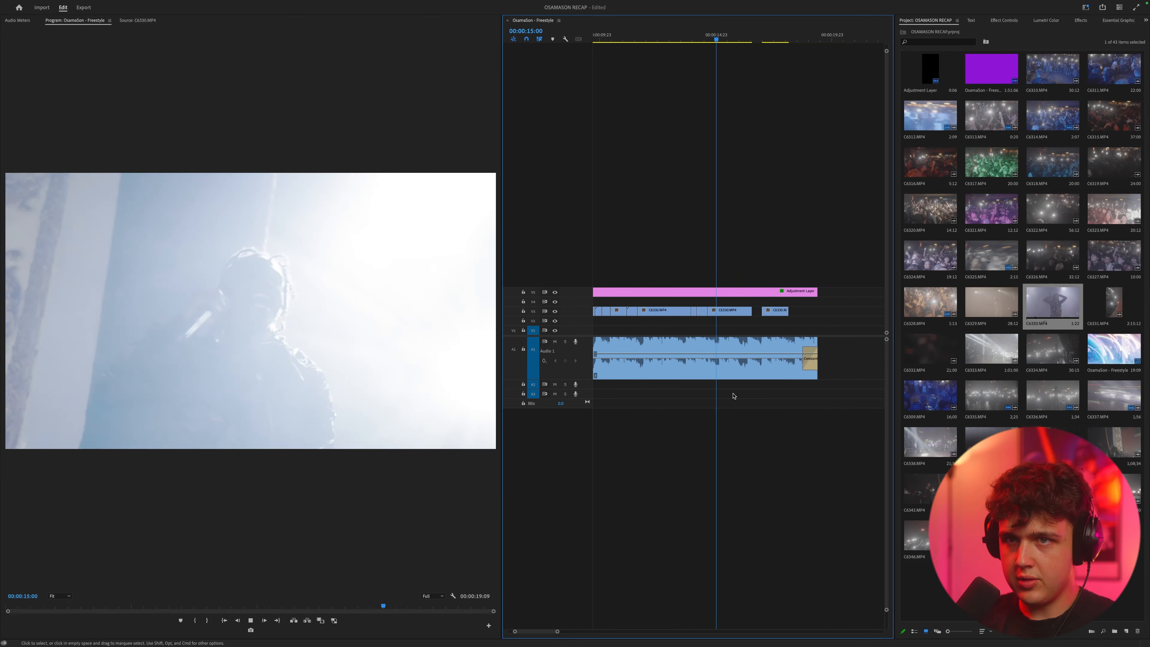
Step: Extend V3 with a section of C6334.MP4 followed by a section of C6347.MP4 to close the edit
{"action": "double_click", "coordinate": [1052, 349]}
{"action": "left_click", "coordinate": [291, 617]}
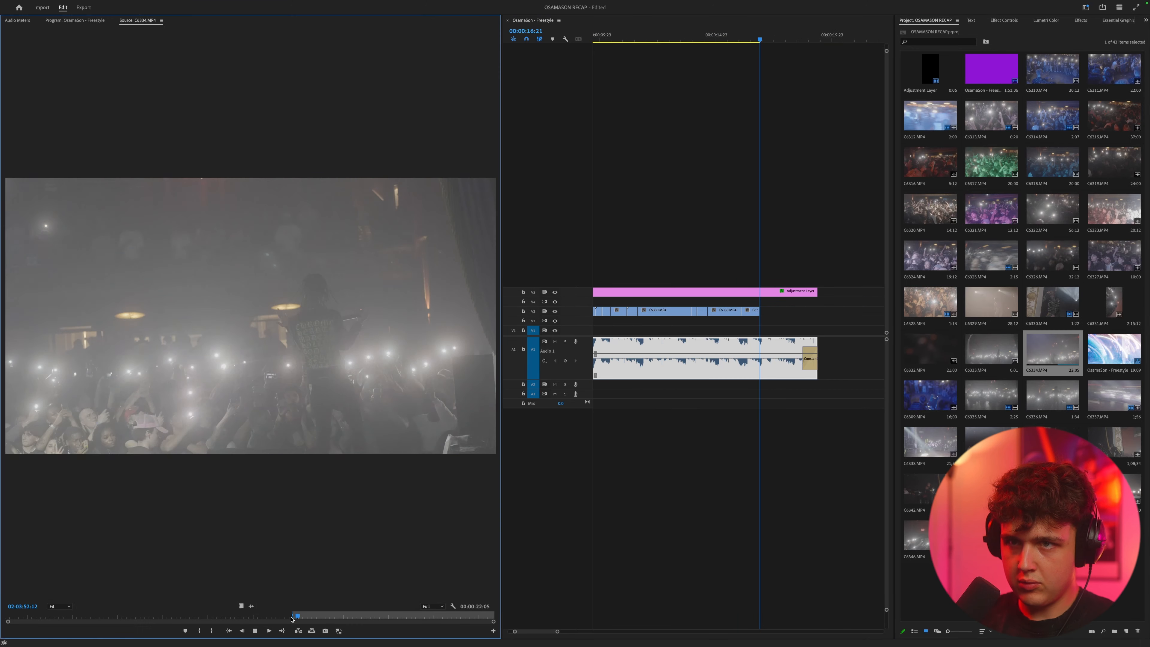
{"action": "key", "text": "o"}
{"action": "left_click_drag", "start_coordinate": [241, 606], "coordinate": [769, 315]}
{"action": "key", "text": "space"}
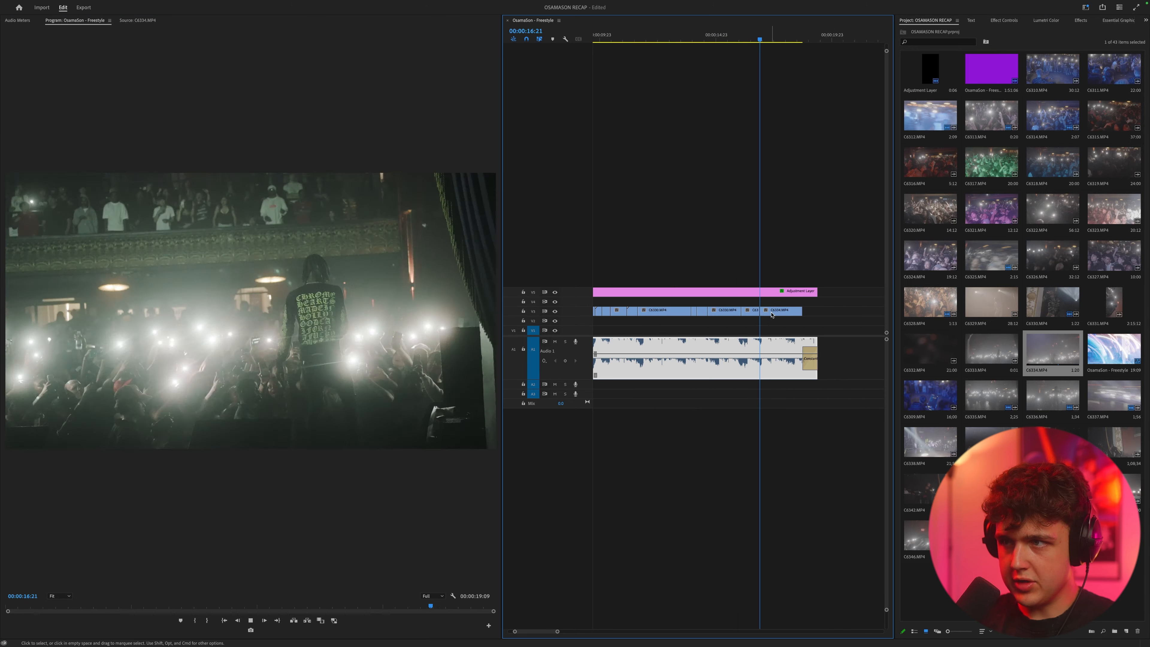
{"action": "left_click", "coordinate": [751, 317]}
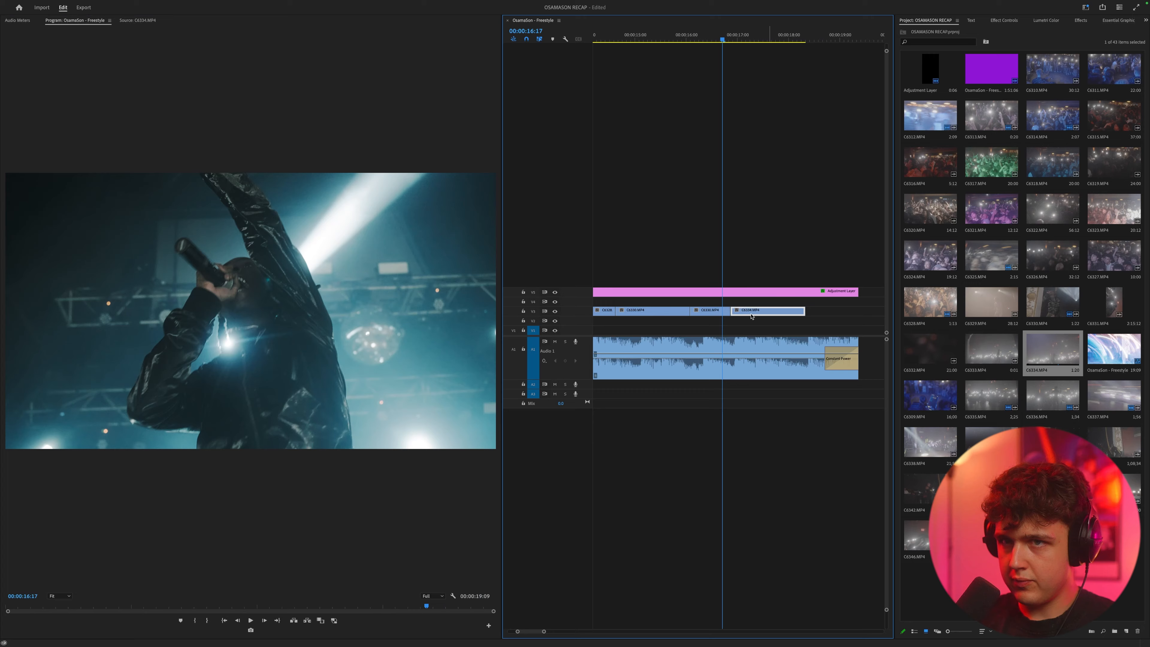
{"action": "key", "text": "space"}
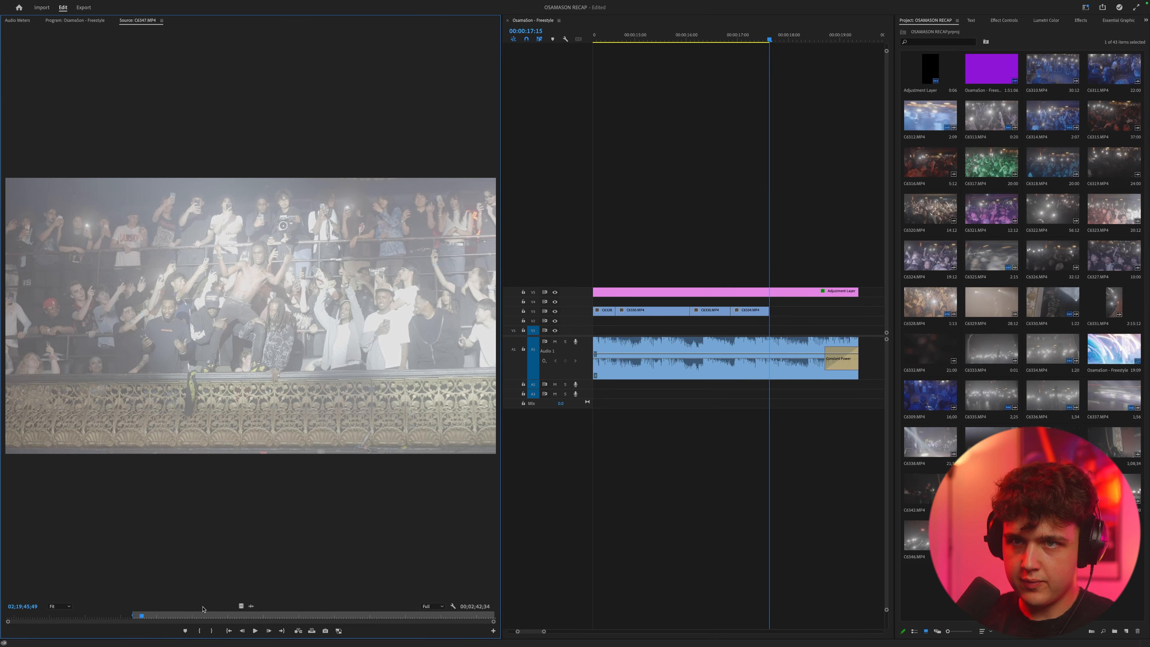
{"action": "left_click_drag", "start_coordinate": [241, 606], "coordinate": [744, 302]}
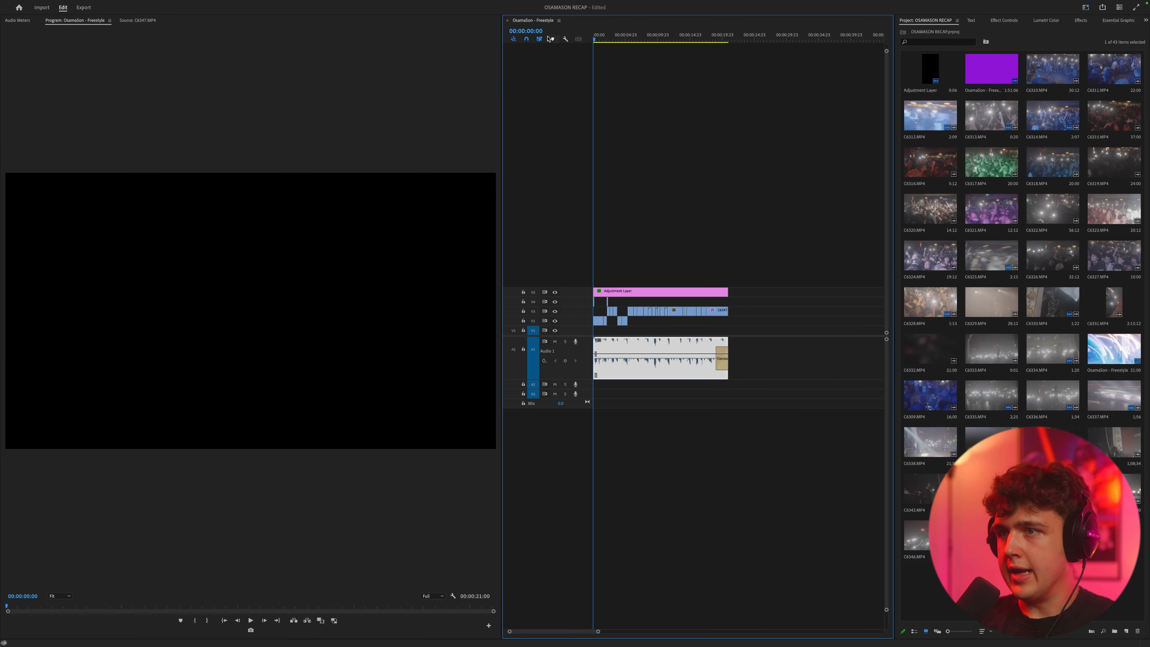
Step: Move the clips on V2 up to V3 so the main footage sits on one track
{"action": "left_click_drag", "start_coordinate": [684, 325], "coordinate": [649, 321]}
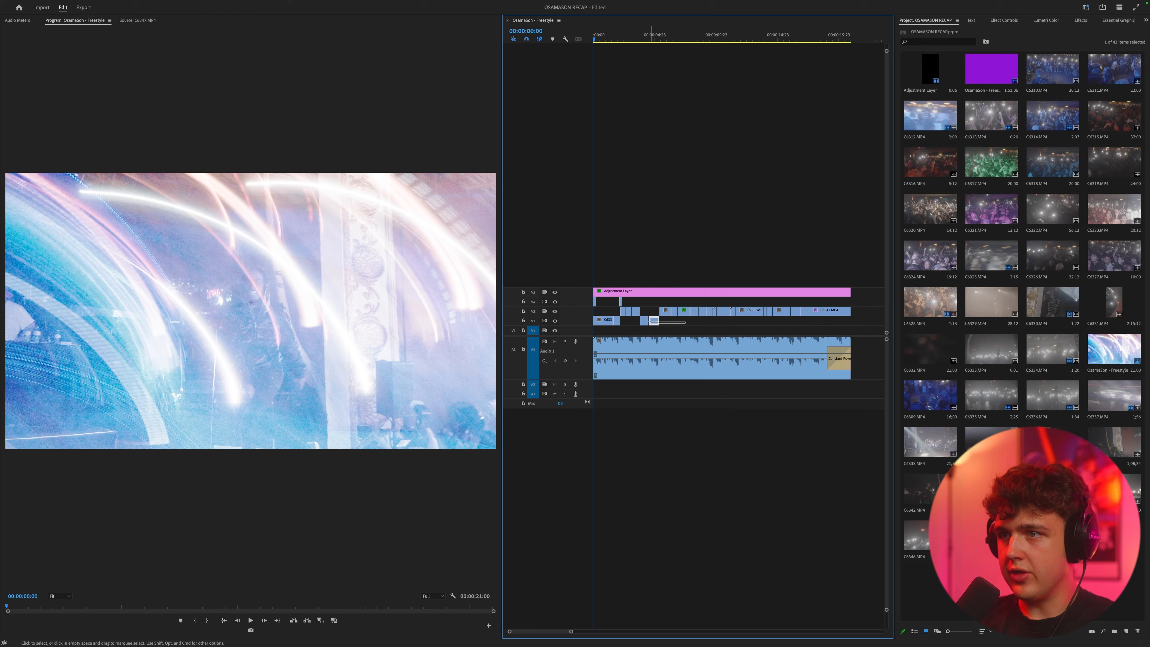
{"action": "key", "text": "alt+Up"}
{"action": "key", "text": "alt+Up"}
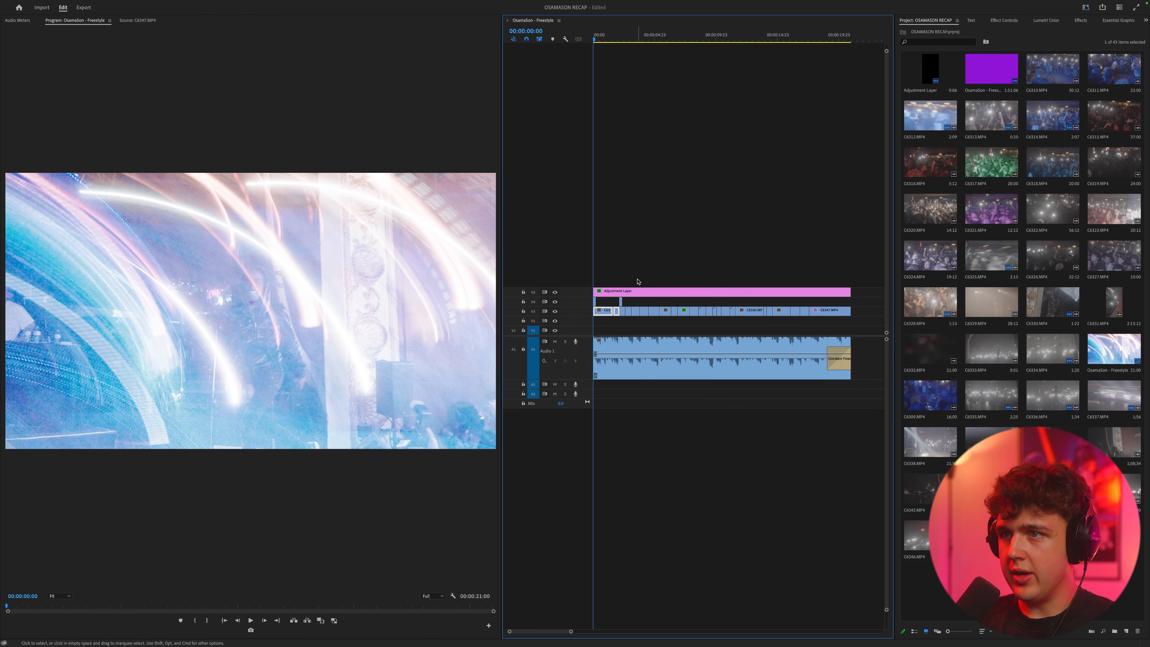
{"action": "scroll", "coordinate": [644, 279], "scroll_direction": "down", "scroll_amount": 2}
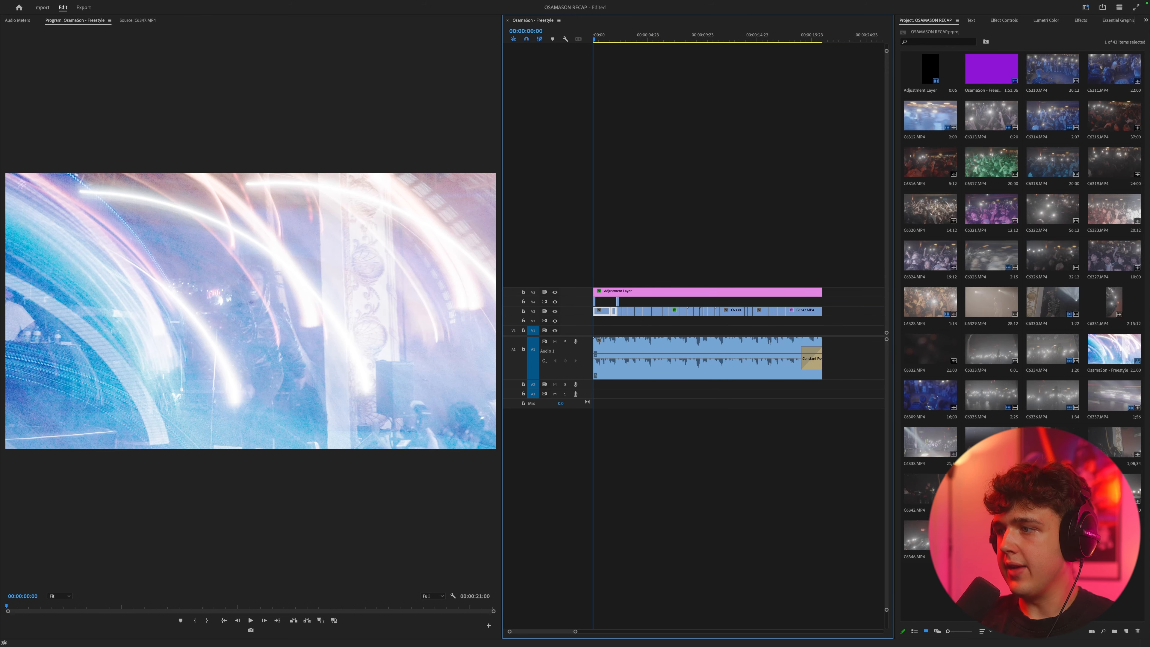
Step: Leave full screen, switch to Finder, and close the 4K Video Downloader+ window in front of the FOOTAGE folder
{"action": "mouse_move", "coordinate": [56, 19]}
{"action": "left_click", "coordinate": [23, 17]}
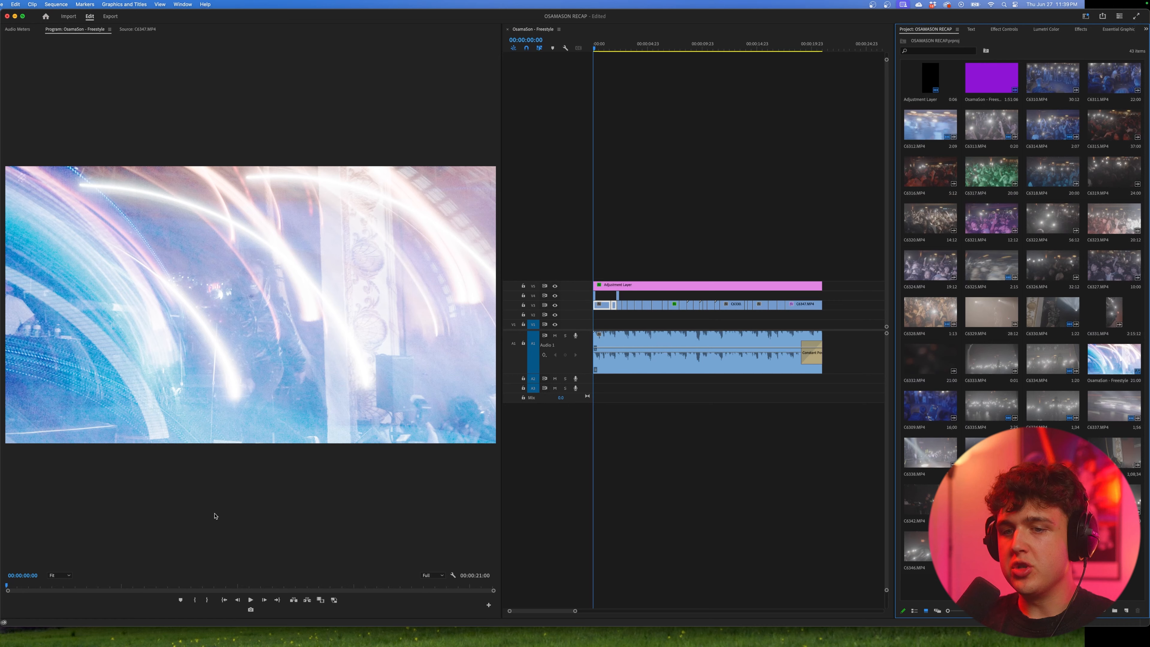
{"action": "left_click", "coordinate": [328, 636]}
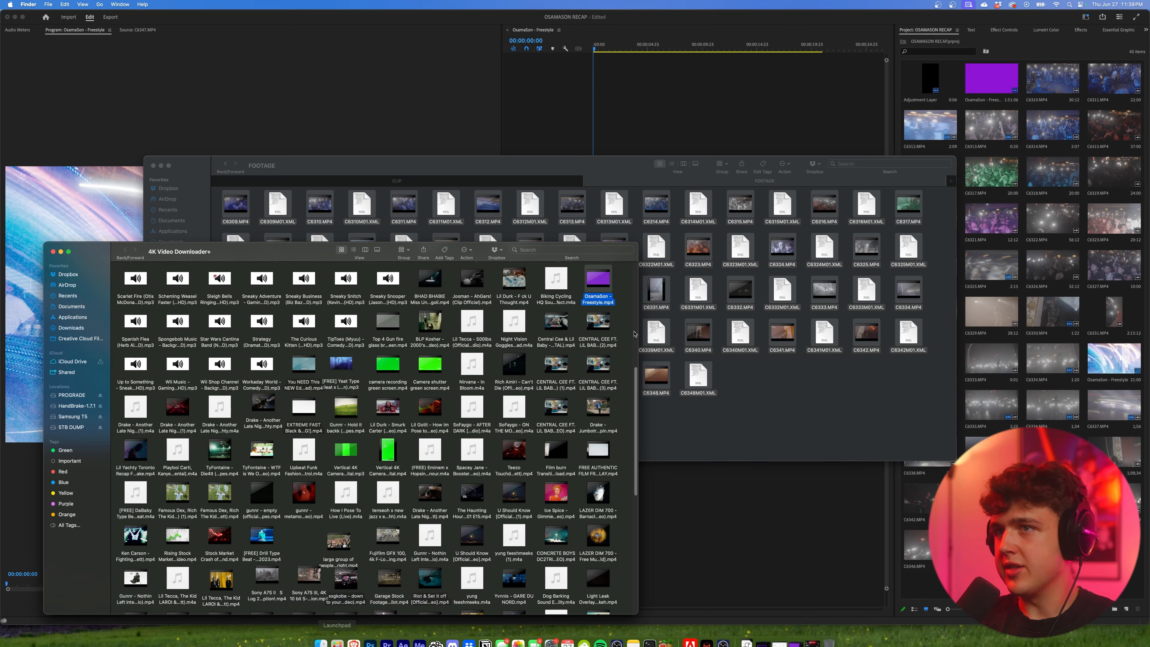
{"action": "left_click", "coordinate": [53, 252]}
{"action": "key", "text": "super+a"}
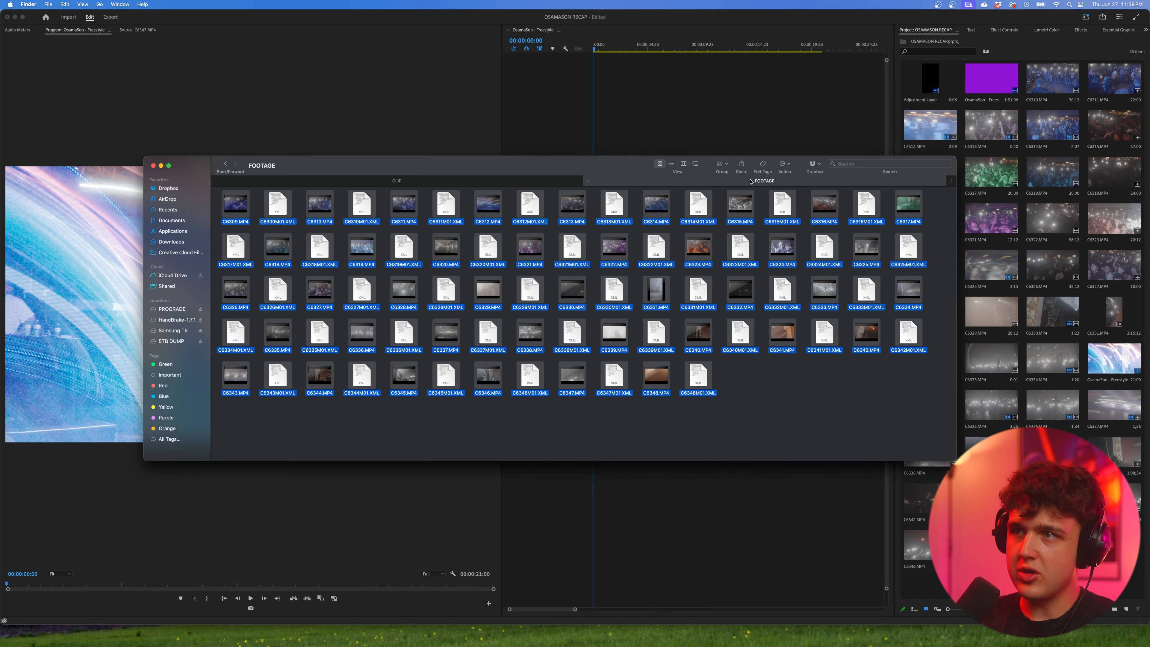
{"action": "left_click", "coordinate": [865, 164]}
{"action": "type", "text": "woosh"}
{"action": "left_click", "coordinate": [232, 224]}
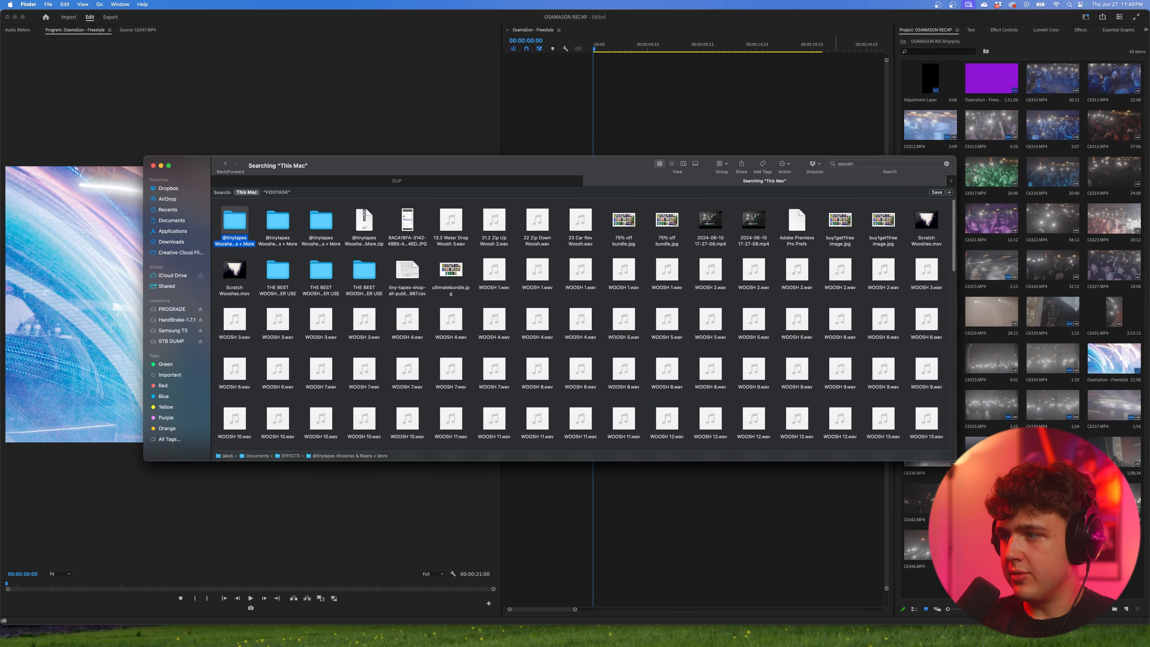
{"action": "left_click_drag", "start_coordinate": [234, 223], "coordinate": [986, 131]}
{"action": "left_click", "coordinate": [24, 18]}
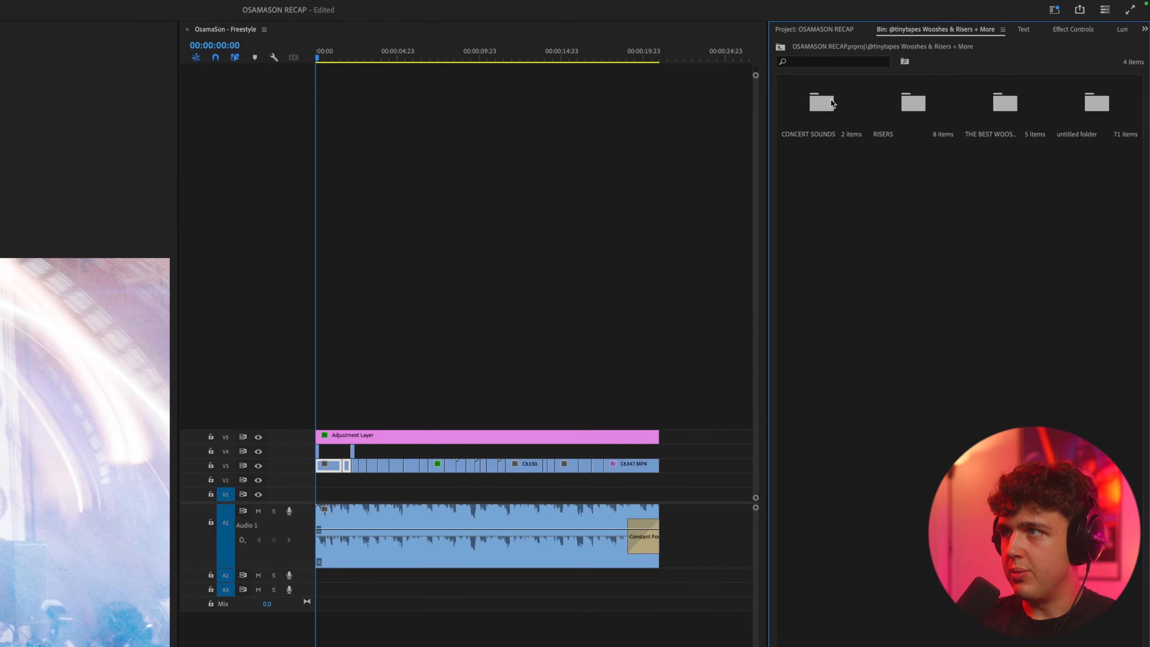
Step: Open CROWD SCREAMING 1.wav from the CONCERT SOUNDS bin, set an In point, and lay it under the song on A2 and A3
{"action": "double_click", "coordinate": [831, 100]}
{"action": "double_click", "coordinate": [829, 120]}
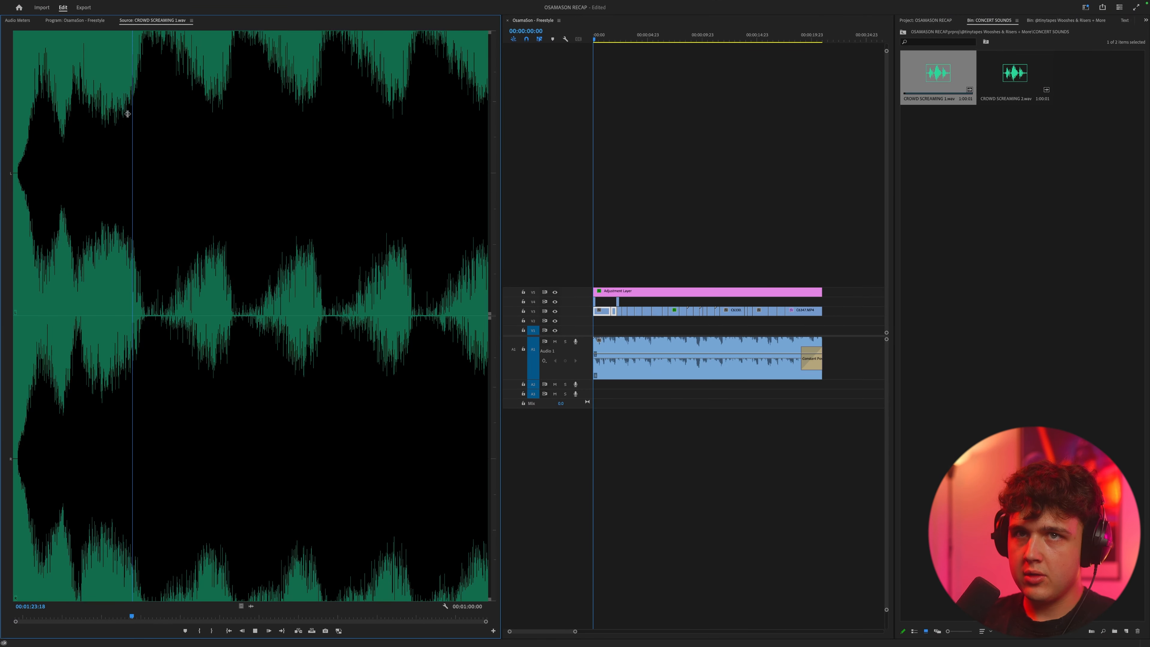
{"action": "key", "text": "i"}
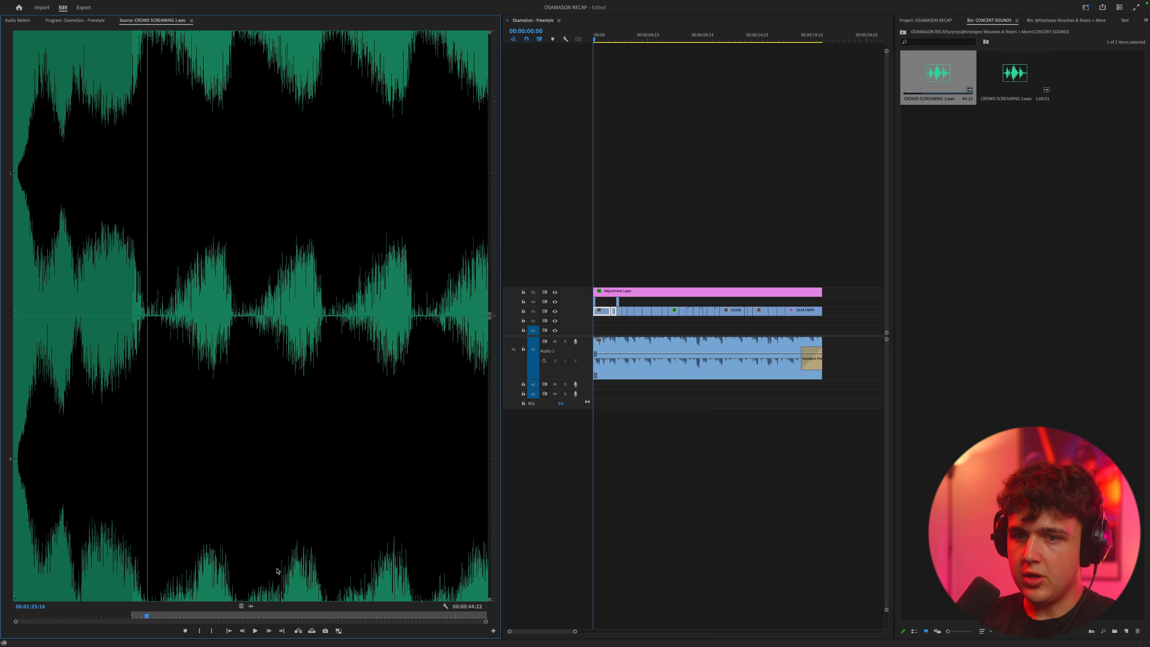
{"action": "left_click_drag", "start_coordinate": [254, 604], "coordinate": [605, 394]}
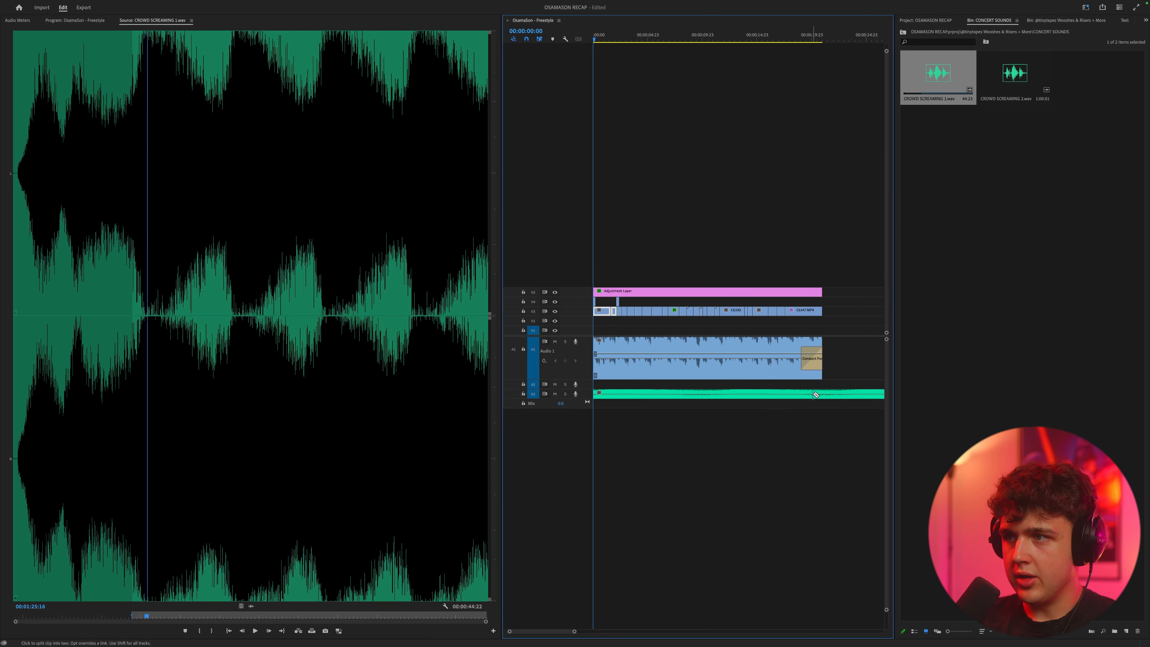
Step: Adjust the audio gain of both crowd-screaming clips on A2 and A3
{"action": "right_click", "coordinate": [721, 393]}
{"action": "left_click", "coordinate": [752, 545]}
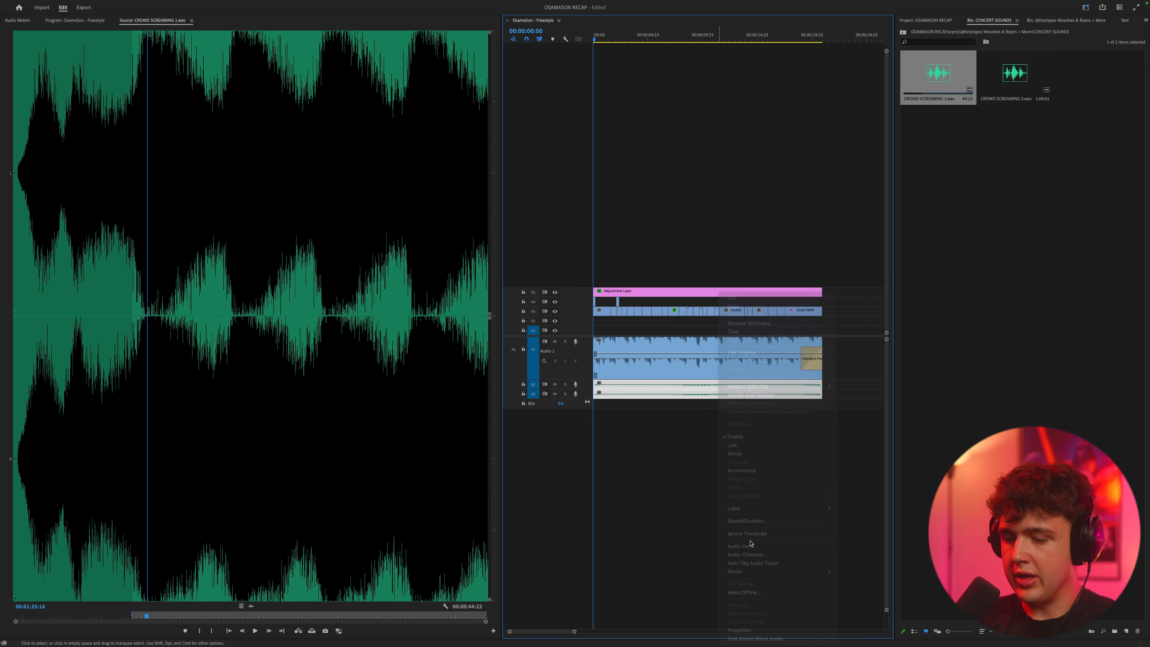
{"action": "key", "text": "Return"}
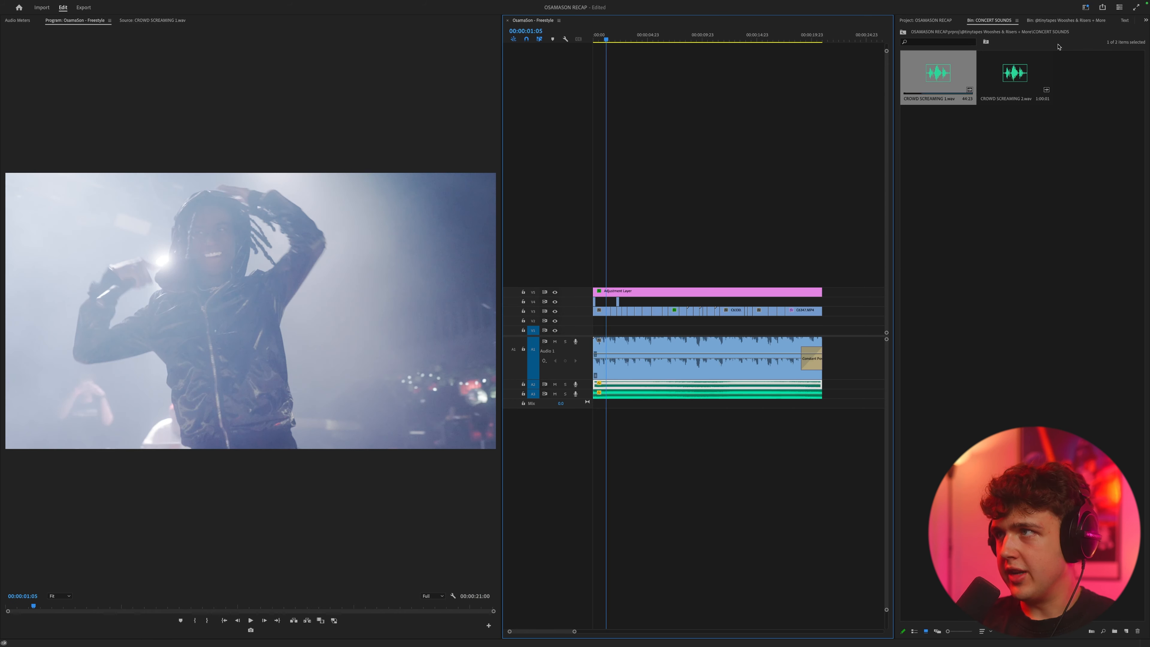
Step: Find the Pitch Shifter effect, apply it to the crowd-screaming clip on A2, and edit its pitch settings
{"action": "left_click", "coordinate": [1145, 20]}
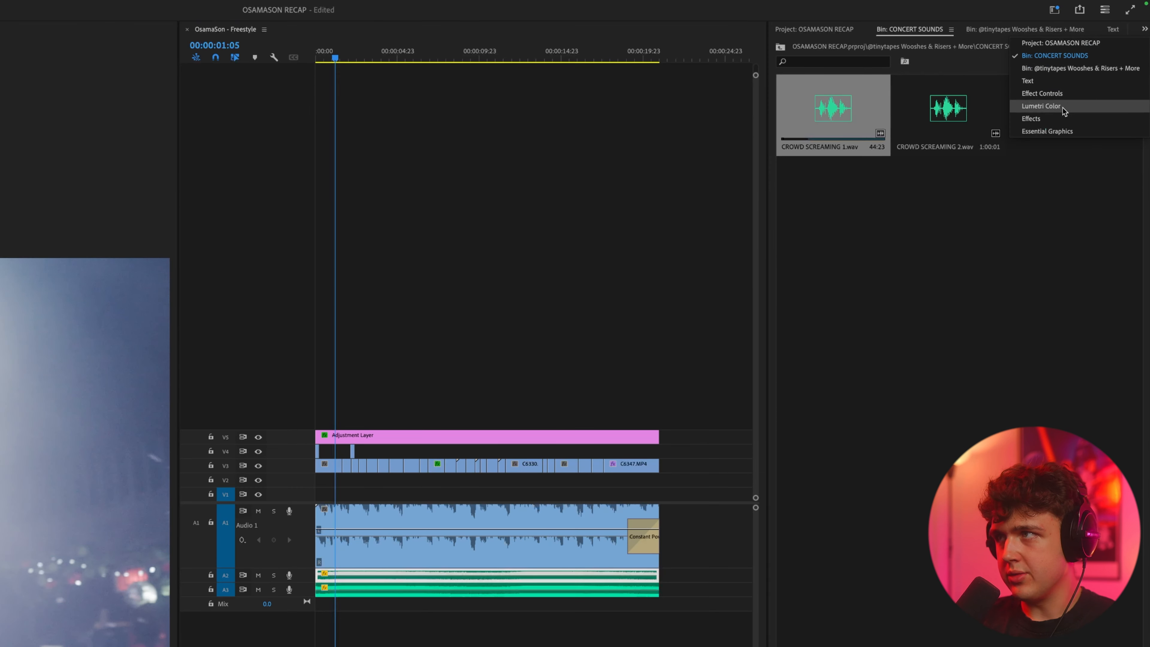
{"action": "left_click", "coordinate": [1073, 79]}
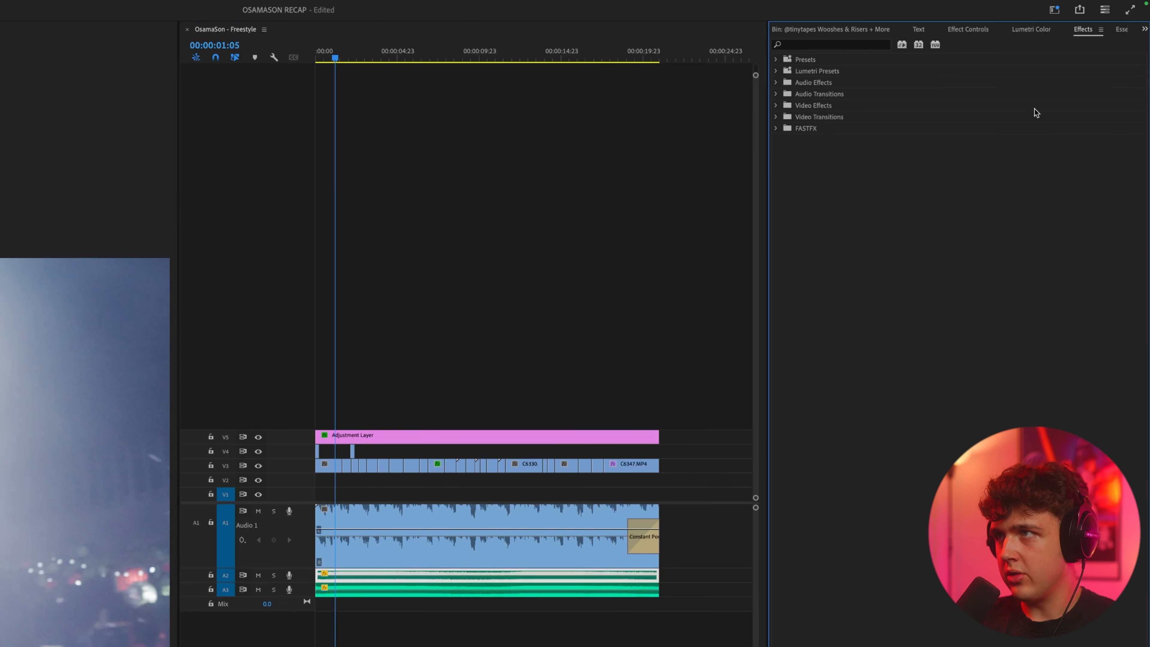
{"action": "type", "text": "pitch"}
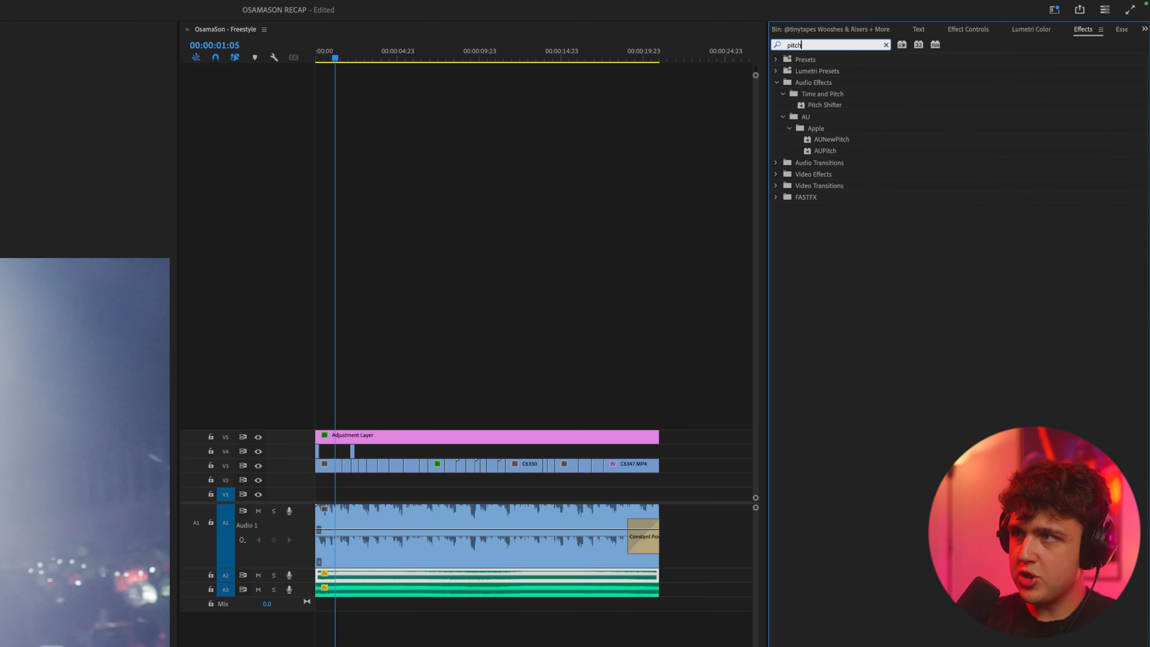
{"action": "left_click_drag", "start_coordinate": [824, 104], "coordinate": [407, 569]}
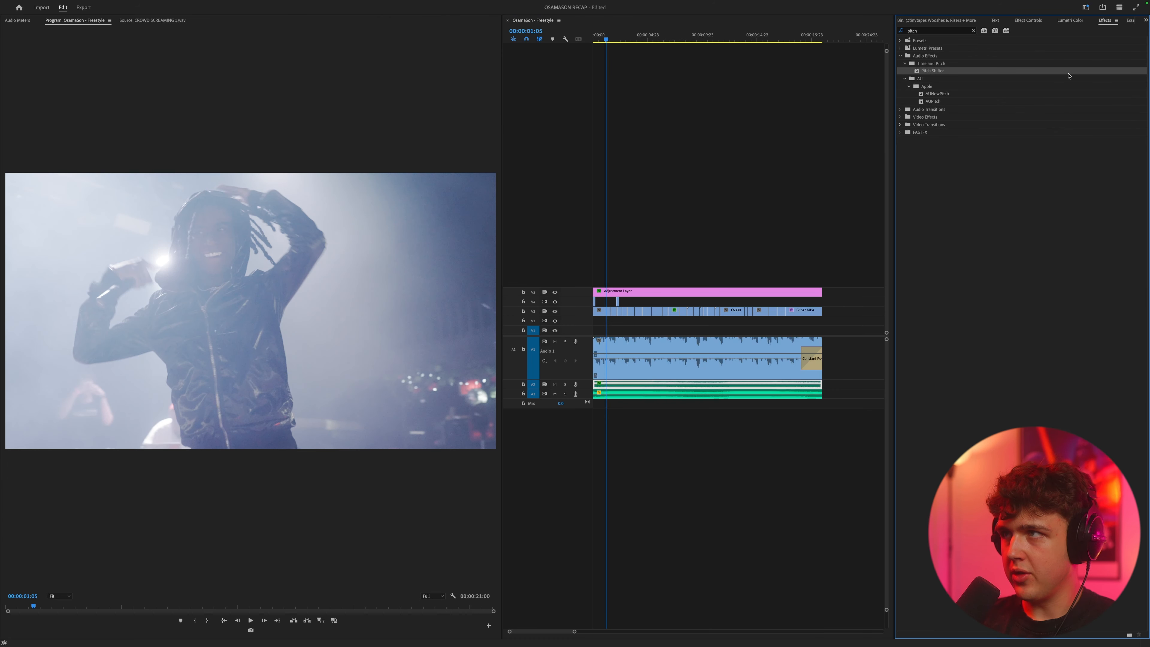
{"action": "left_click", "coordinate": [1023, 22]}
{"action": "left_click", "coordinate": [984, 94]}
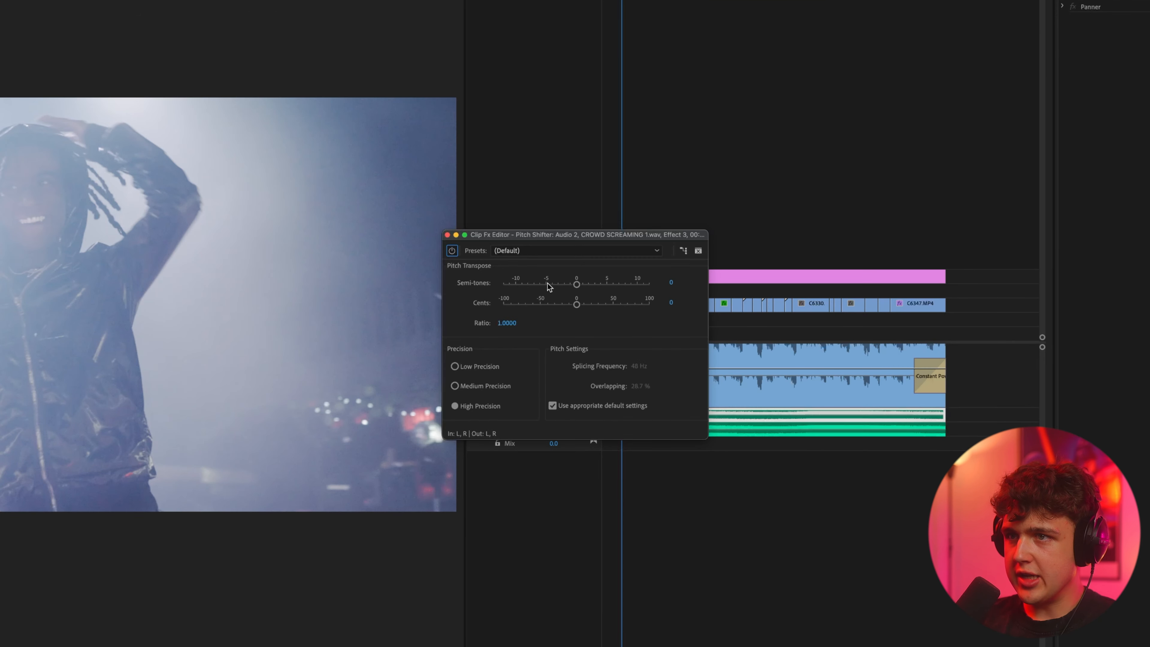
{"action": "left_click", "coordinate": [447, 235]}
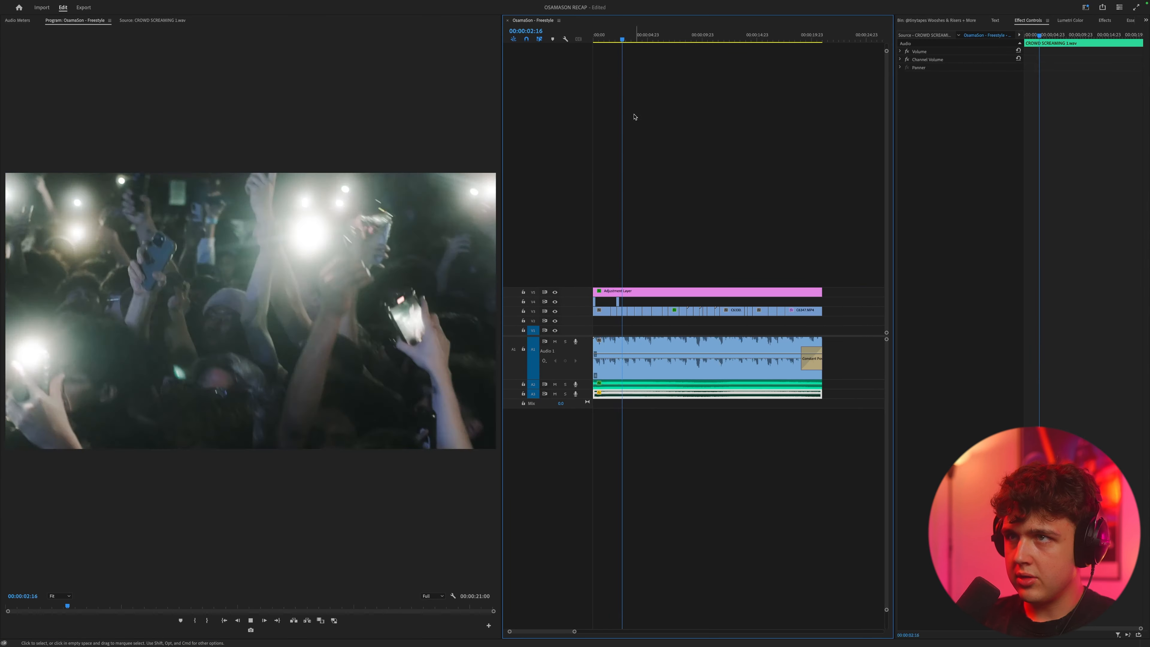
Step: Offset the crowd audio on A3 from A2 by retrimming the clip and sliding it to the sequence start, checking with playback
{"action": "key", "text": "space"}
{"action": "key", "text": "space"}
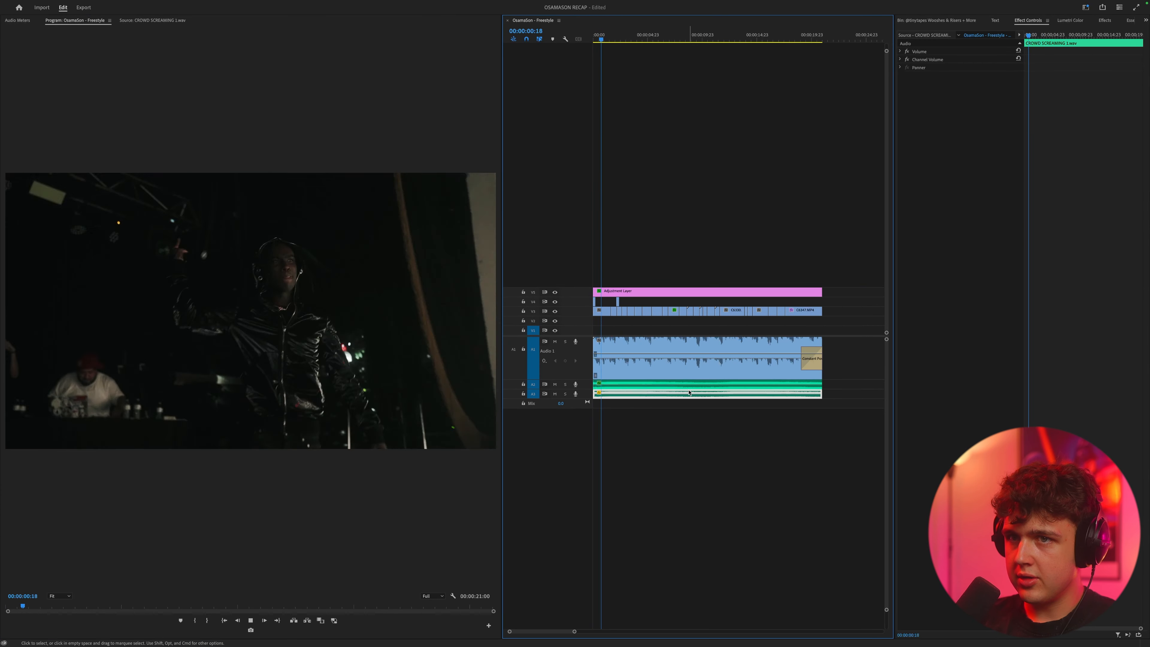
{"action": "key", "text": "space"}
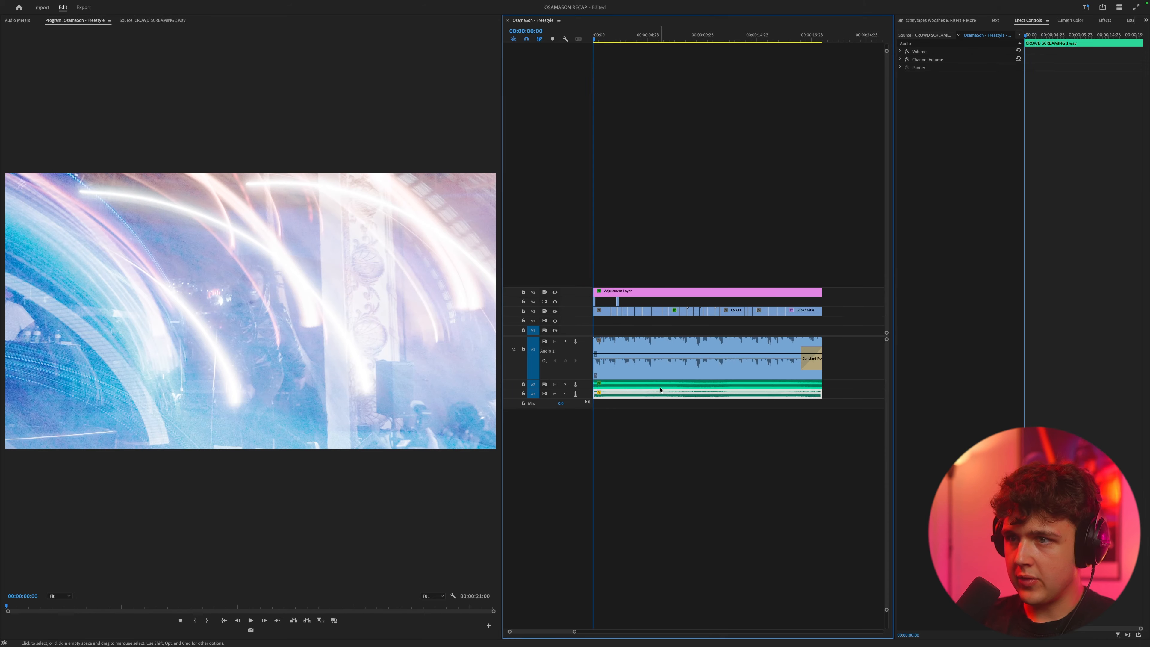
{"action": "left_click_drag", "start_coordinate": [820, 395], "coordinate": [842, 395]}
{"action": "left_click_drag", "start_coordinate": [593, 395], "coordinate": [608, 395]}
{"action": "left_click_drag", "start_coordinate": [647, 395], "coordinate": [632, 395]}
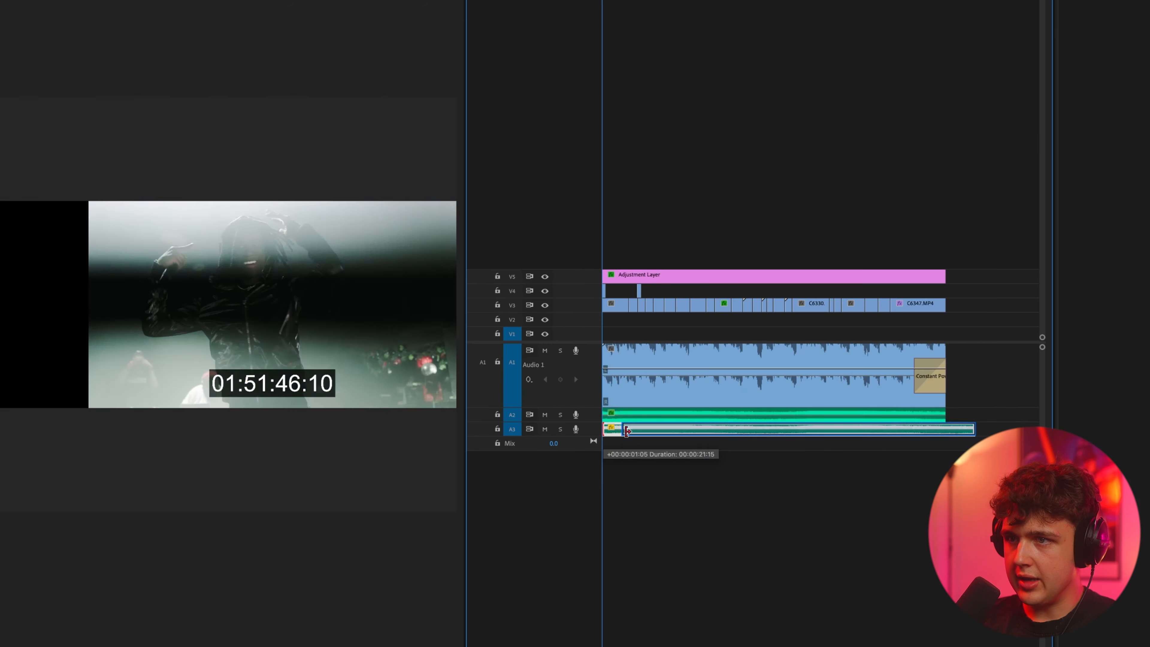
{"action": "key", "text": "backslash"}
{"action": "key", "text": "space"}
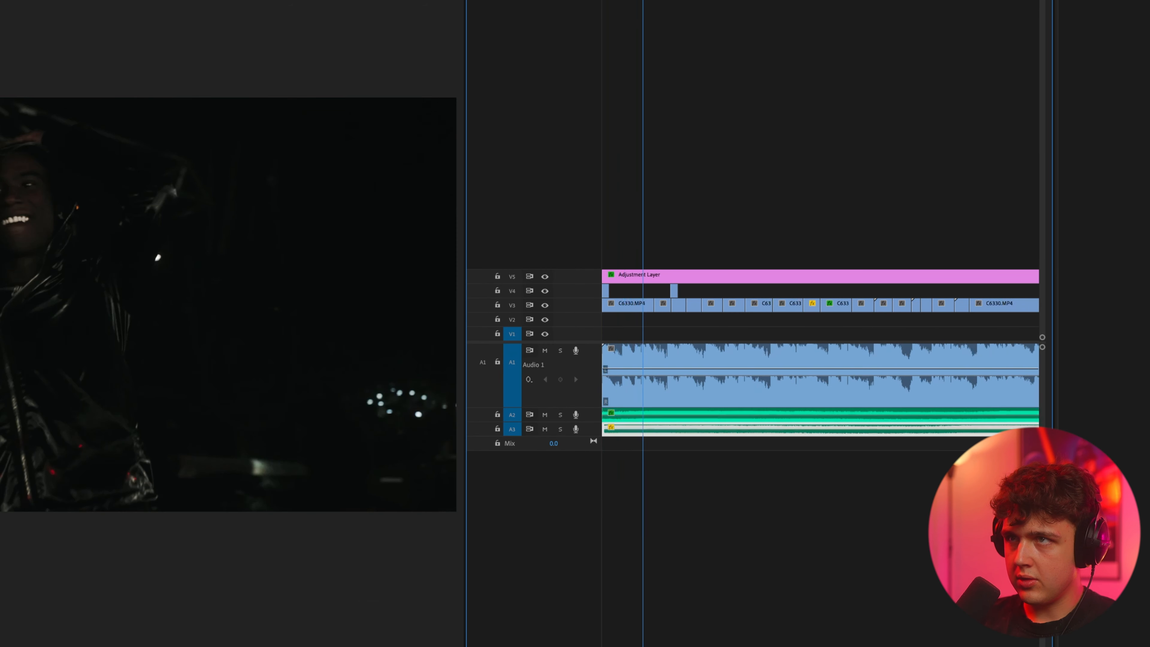
{"action": "key", "text": "space"}
Step: Link the two crowd-screaming clips on A2 and A3
{"action": "left_click", "coordinate": [702, 415], "text": "shift"}
{"action": "scroll", "coordinate": [679, 467], "scroll_direction": "down", "scroll_amount": 1}
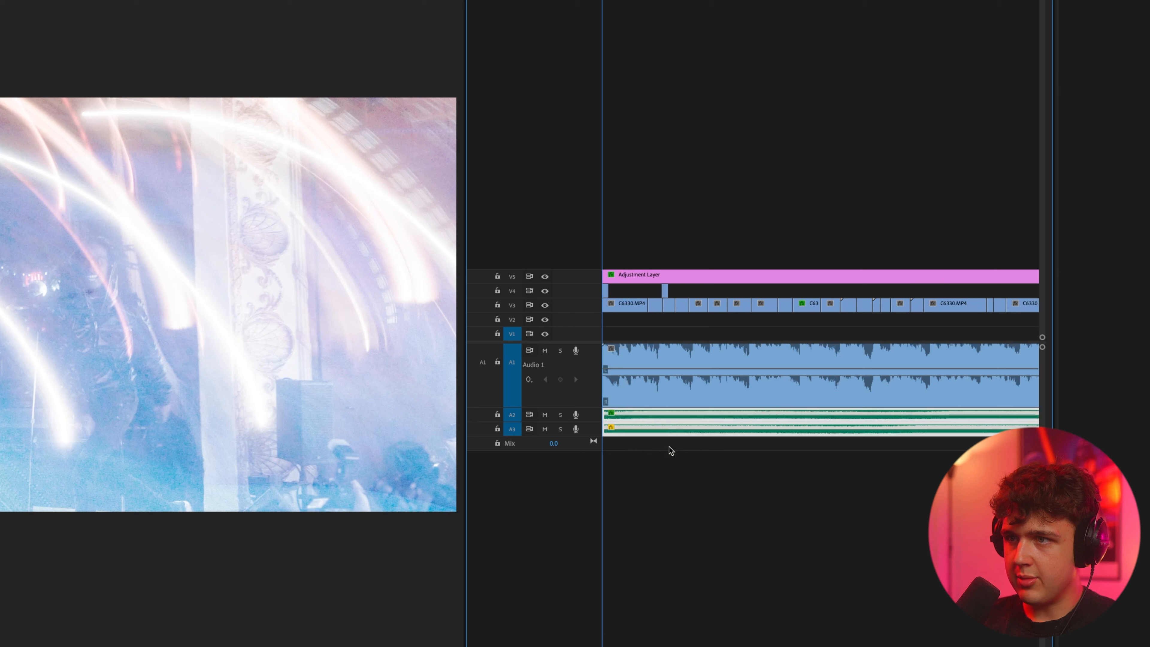
{"action": "right_click", "coordinate": [661, 430]}
{"action": "left_click", "coordinate": [721, 505]}
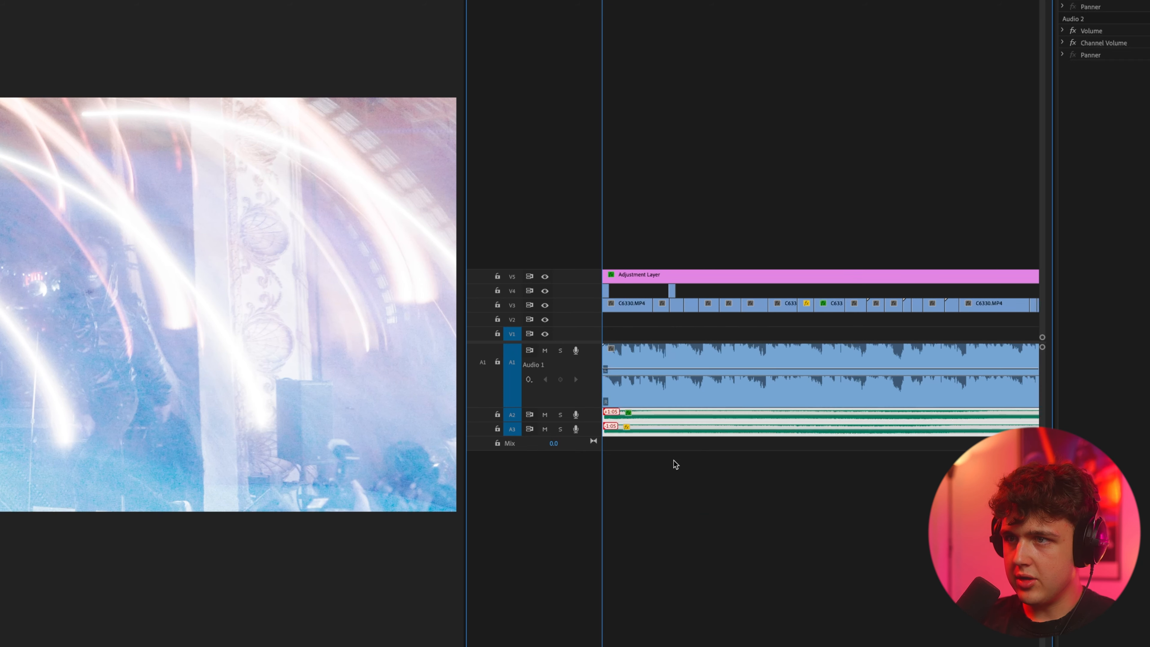
Step: Cut the linked crowd-screaming clips on A2 and A3 at every video cut along the sequence
{"action": "left_click", "coordinate": [651, 416]}
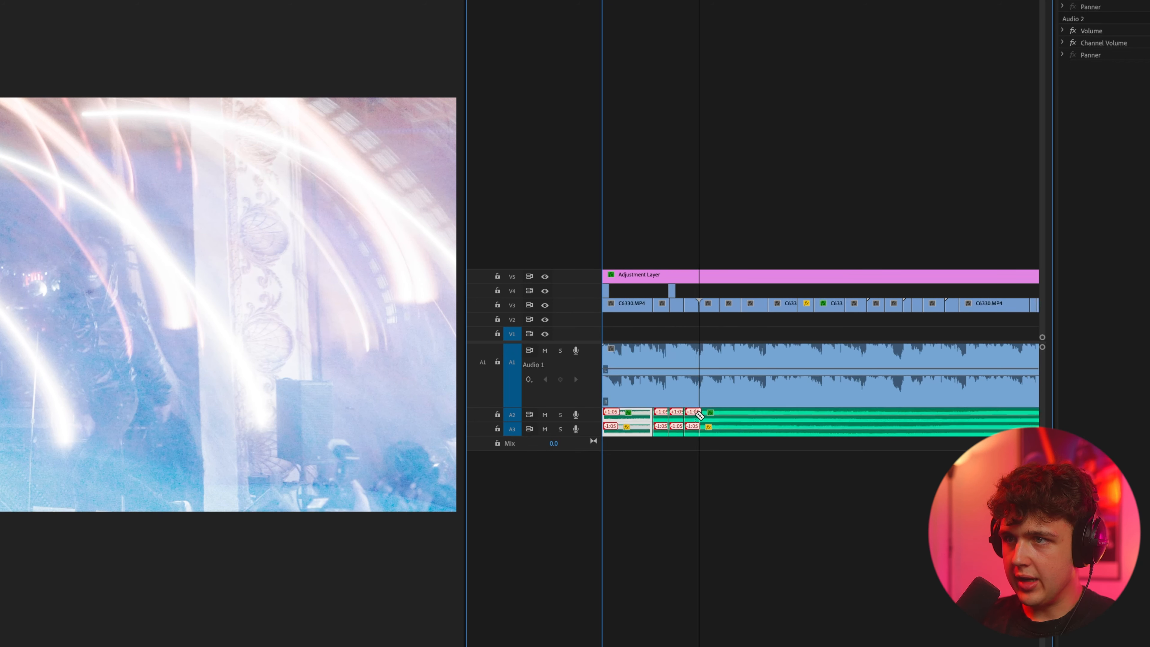
{"action": "left_click", "coordinate": [851, 415]}
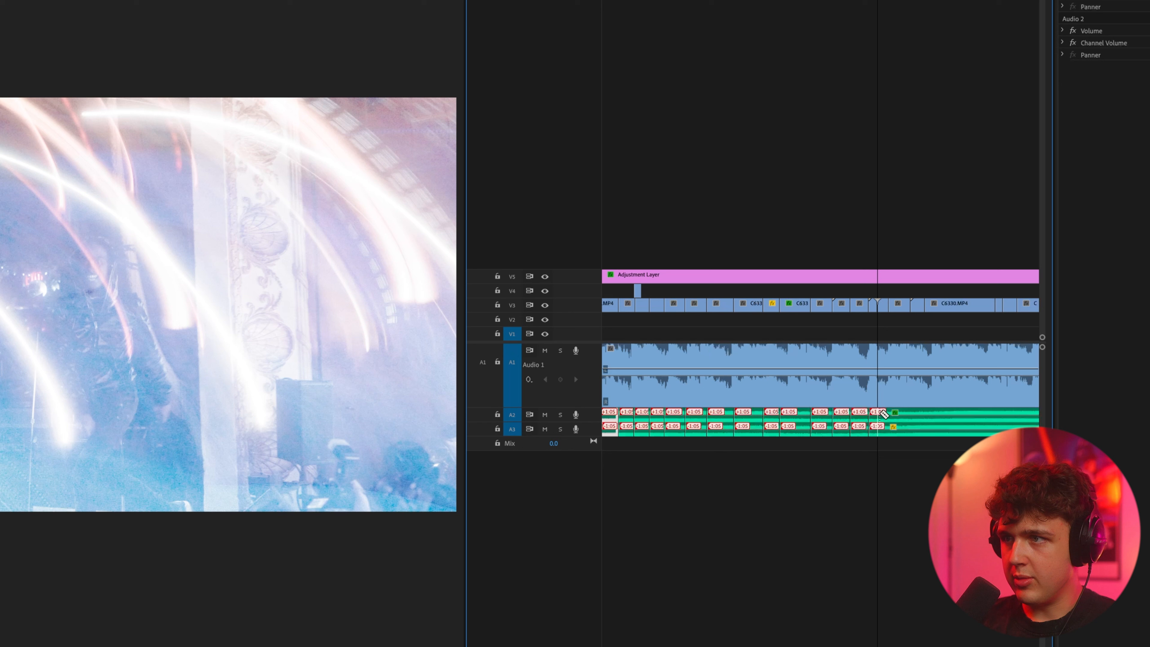
{"action": "key", "text": "Down"}
{"action": "left_click", "coordinate": [912, 416]}
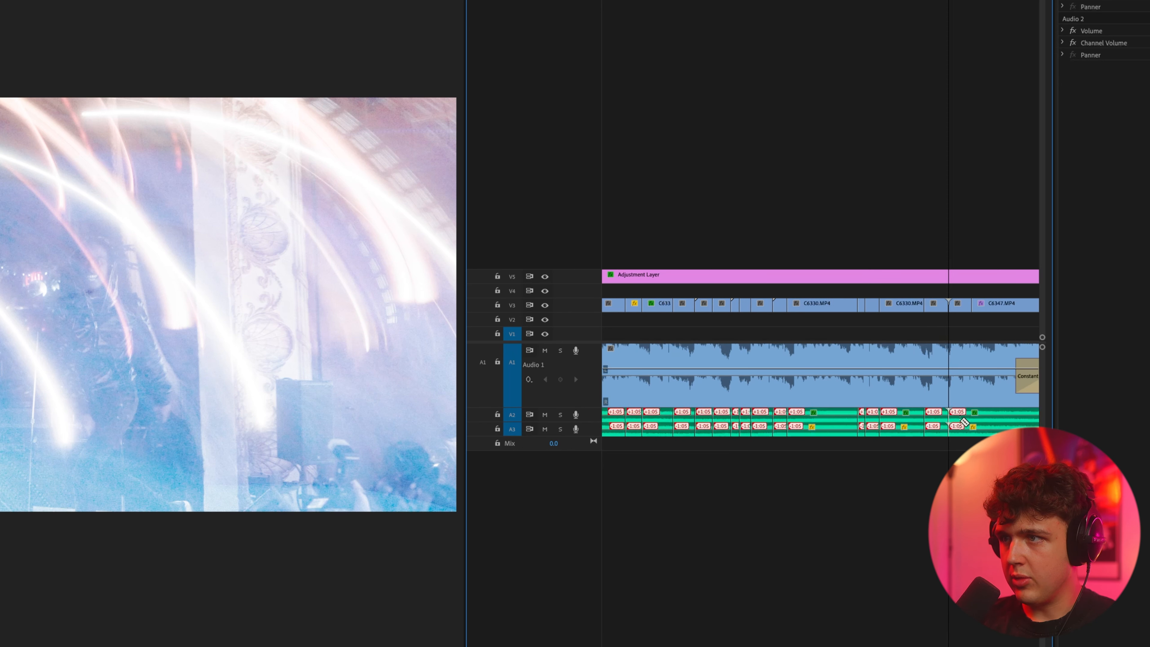
{"action": "scroll", "coordinate": [796, 448], "scroll_direction": "down", "scroll_amount": 2}
{"action": "scroll", "coordinate": [716, 457], "scroll_direction": "left", "scroll_amount": 15}
{"action": "scroll", "coordinate": [666, 461], "scroll_direction": "up", "scroll_amount": 5}
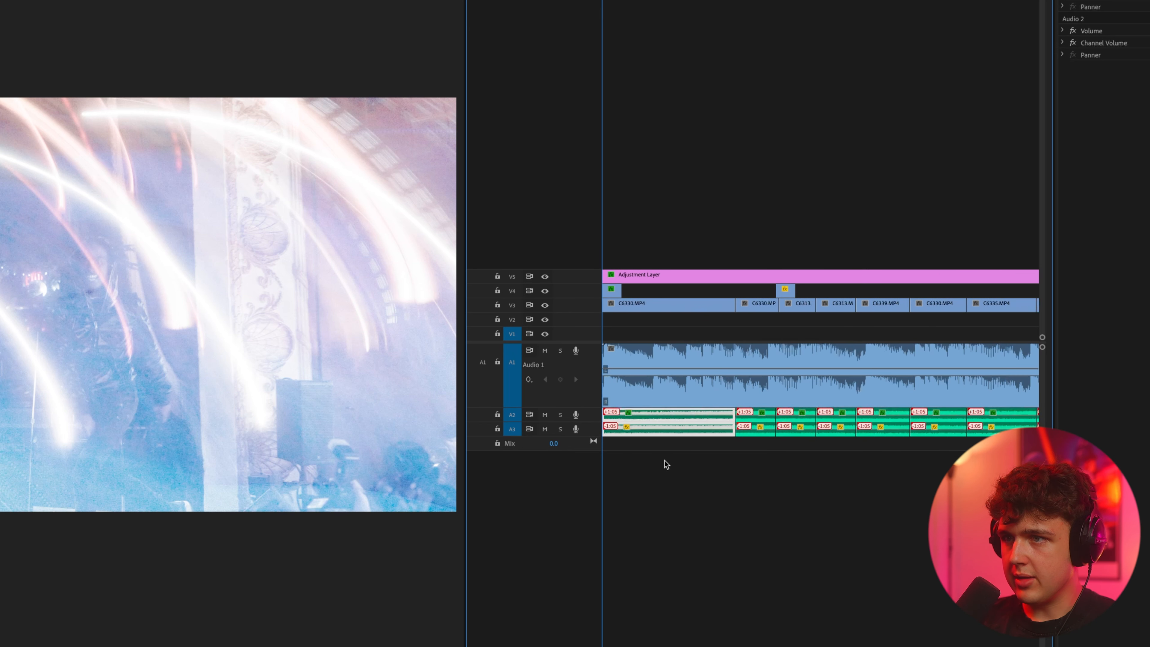
Step: Slip the audio inside the cut crowd-screaming segments on A2 and A3 so it varies between shots, checking with playback
{"action": "scroll", "coordinate": [766, 446], "scroll_direction": "up", "scroll_amount": 1}
{"action": "mouse_move", "coordinate": [783, 415]}
{"action": "left_mouse_down"}
{"action": "mouse_move", "coordinate": [772, 415]}
{"action": "mouse_move", "coordinate": [795, 417]}
{"action": "left_mouse_up"}
{"action": "key", "text": "super+z"}
{"action": "key", "text": "super+z"}
{"action": "scroll", "coordinate": [856, 422], "scroll_direction": "right", "scroll_amount": 3}
{"action": "left_click_drag", "start_coordinate": [803, 419], "coordinate": [836, 417]}
{"action": "key", "text": "super+z"}
{"action": "mouse_move", "coordinate": [865, 419]}
{"action": "left_mouse_down"}
{"action": "mouse_move", "coordinate": [849, 419]}
{"action": "mouse_move", "coordinate": [884, 418]}
{"action": "left_mouse_up"}
{"action": "scroll", "coordinate": [910, 422], "scroll_direction": "right", "scroll_amount": 5}
{"action": "left_click_drag", "start_coordinate": [896, 418], "coordinate": [966, 420]}
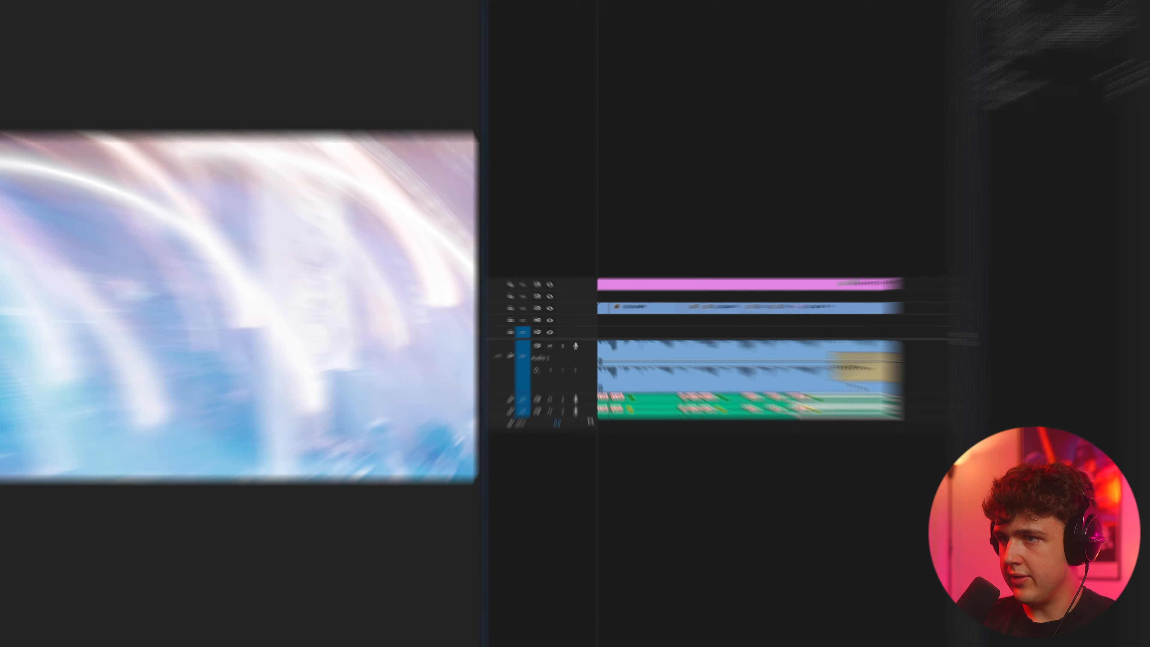
{"action": "key", "text": "space"}
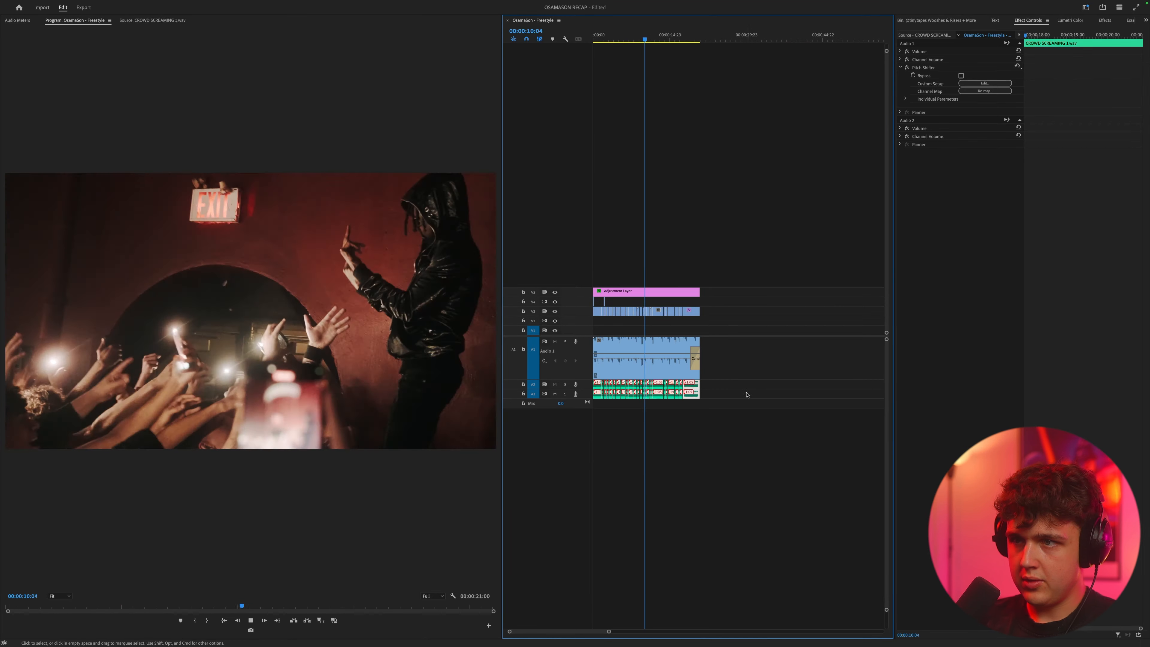
{"action": "key", "text": "space"}
Step: Switch to the Brave browser, search YouTube for "osamason freestyle live" and copy the link of the Rolling Loud California 2024 video
{"action": "left_click", "coordinate": [674, 366]}
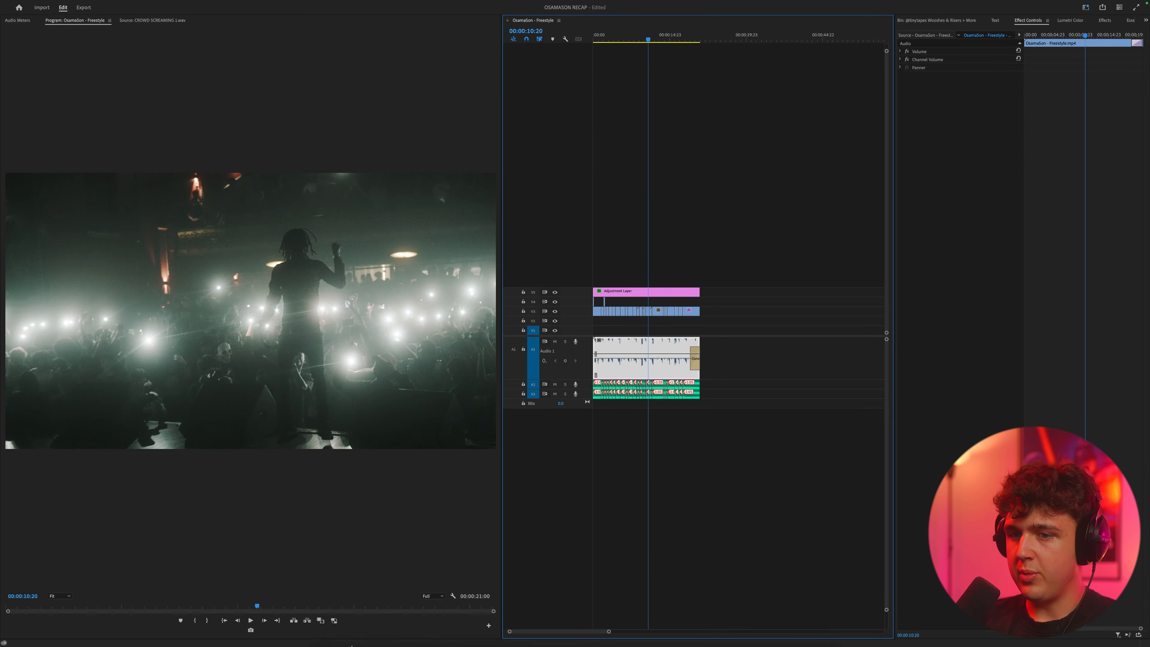
{"action": "left_click", "coordinate": [354, 635]}
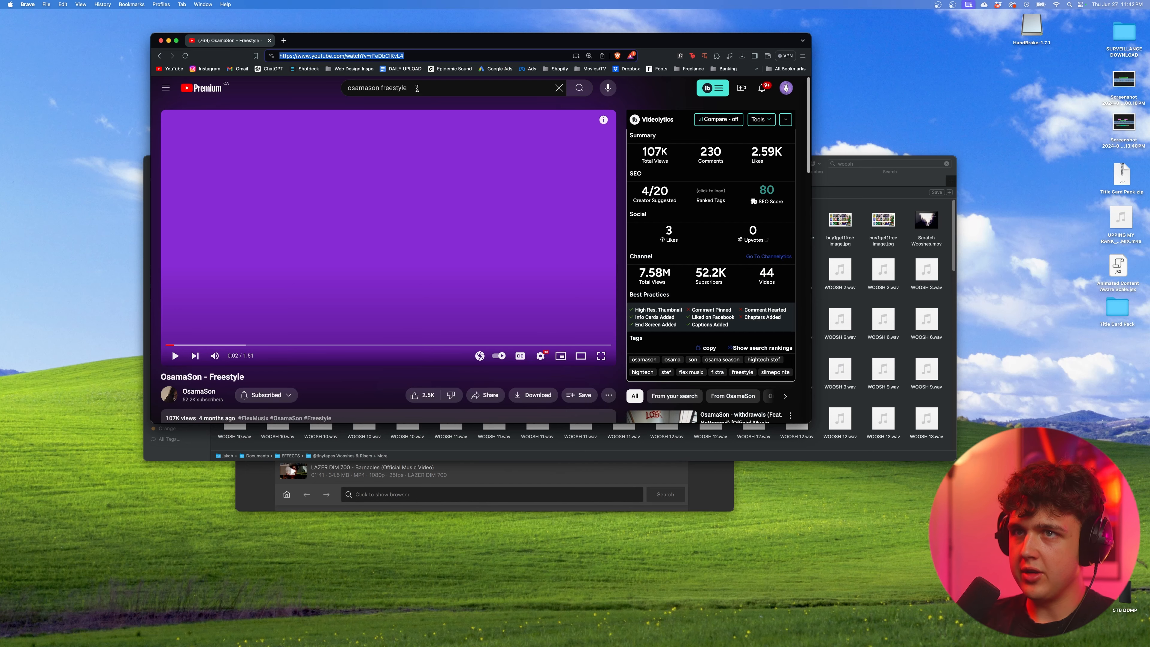
{"action": "left_click", "coordinate": [432, 88]}
{"action": "type", "text": "live"}
{"action": "key", "text": "Return"}
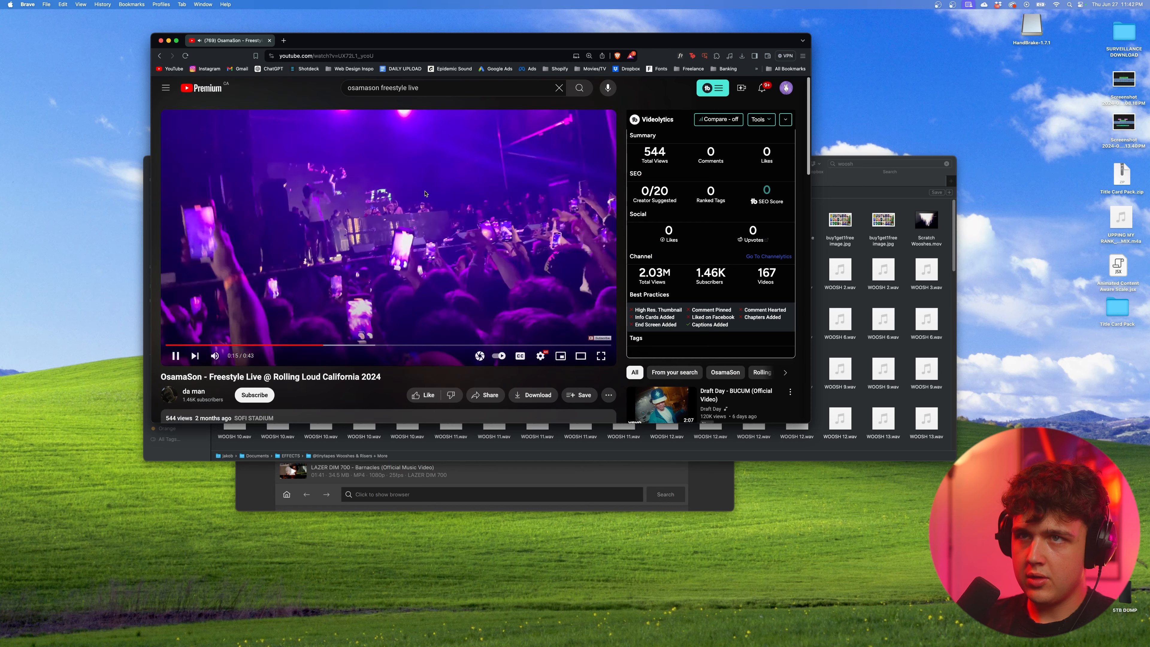
{"action": "left_click", "coordinate": [387, 56]}
{"action": "key", "text": "super+c"}
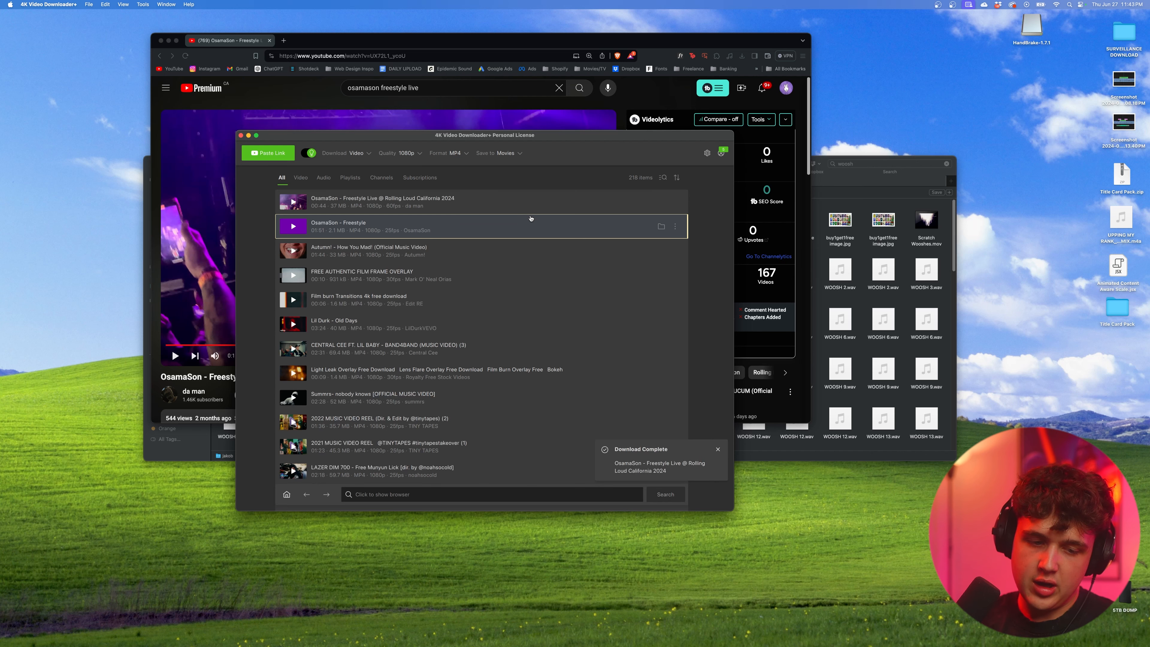
Step: Locate the downloaded Rolling Loud live video in Finder and place it in the Premiere Pro sequence beyond the end of the edit
{"action": "left_click", "coordinate": [661, 202]}
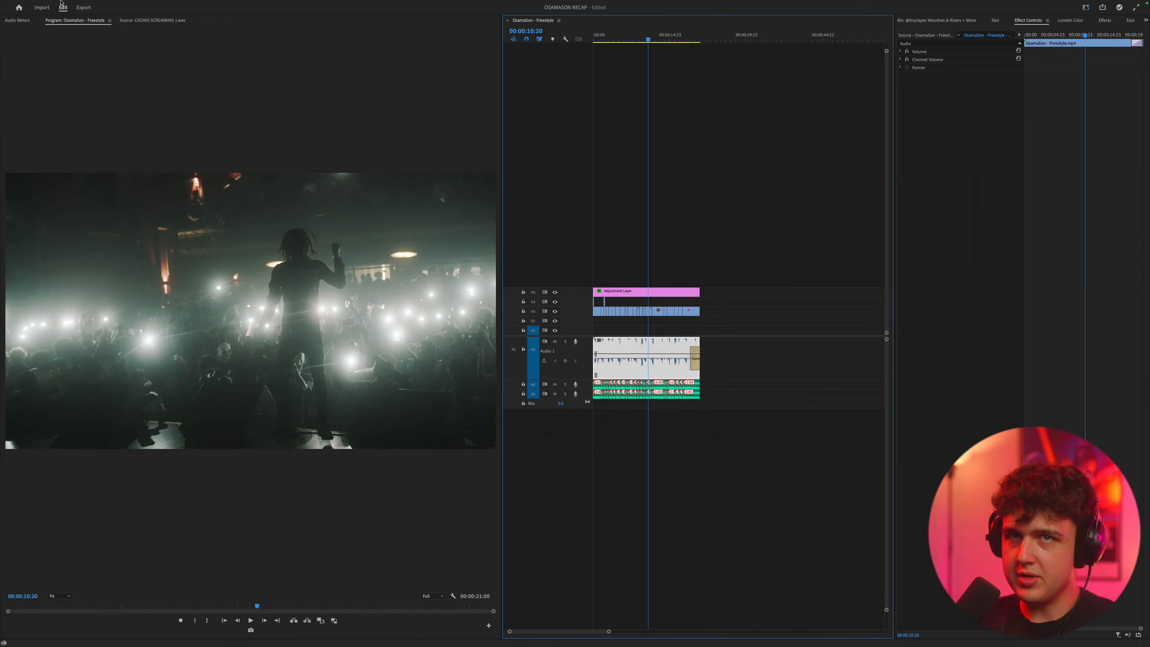
{"action": "mouse_move", "coordinate": [61, 2]}
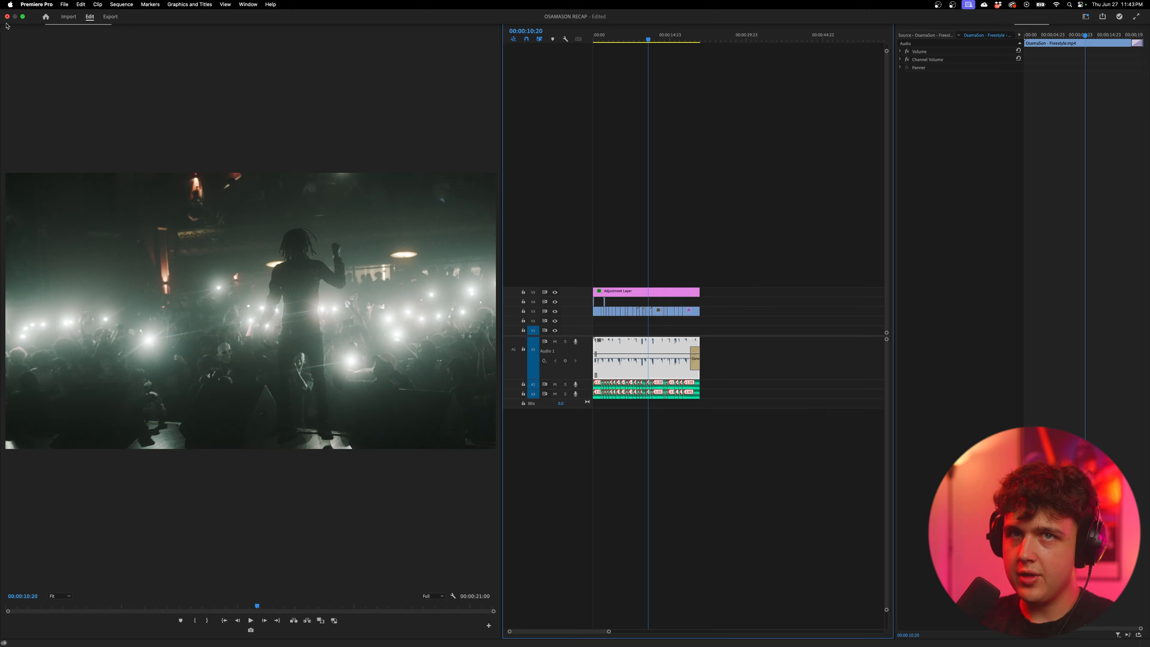
{"action": "left_click", "coordinate": [23, 17]}
{"action": "left_click", "coordinate": [334, 642]}
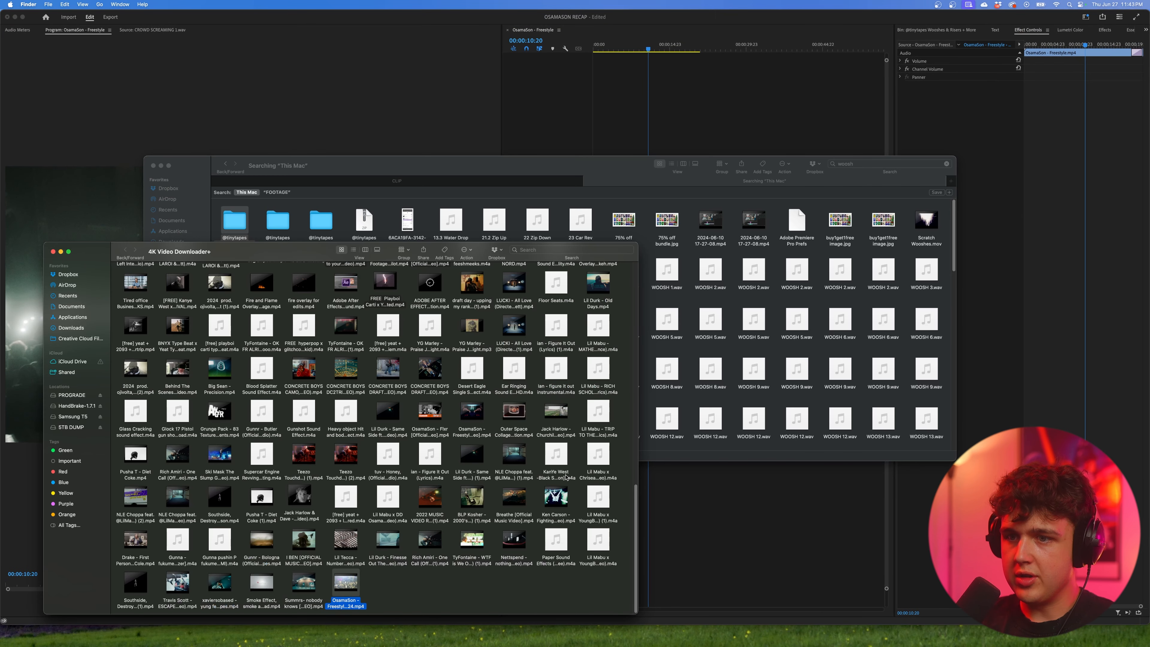
{"action": "left_click_drag", "start_coordinate": [356, 593], "coordinate": [734, 294]}
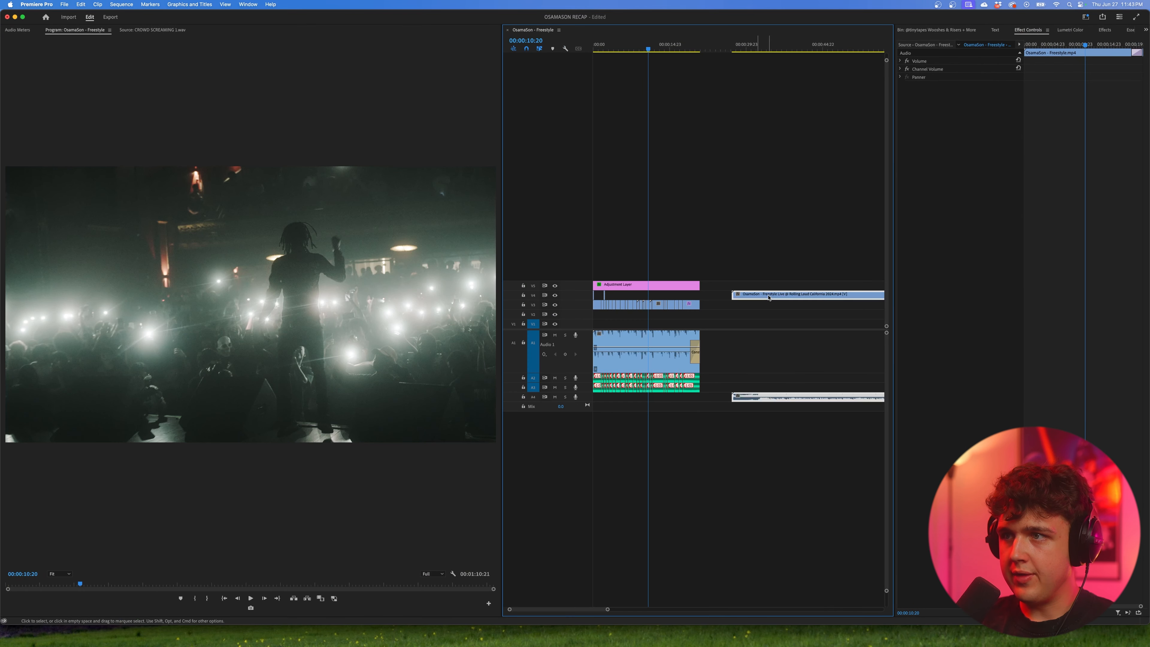
Step: Keep only the live clip's audio and fit it under the edit on A4, ending with a Constant Power fade
{"action": "right_click", "coordinate": [789, 294]}
{"action": "left_click", "coordinate": [804, 335]}
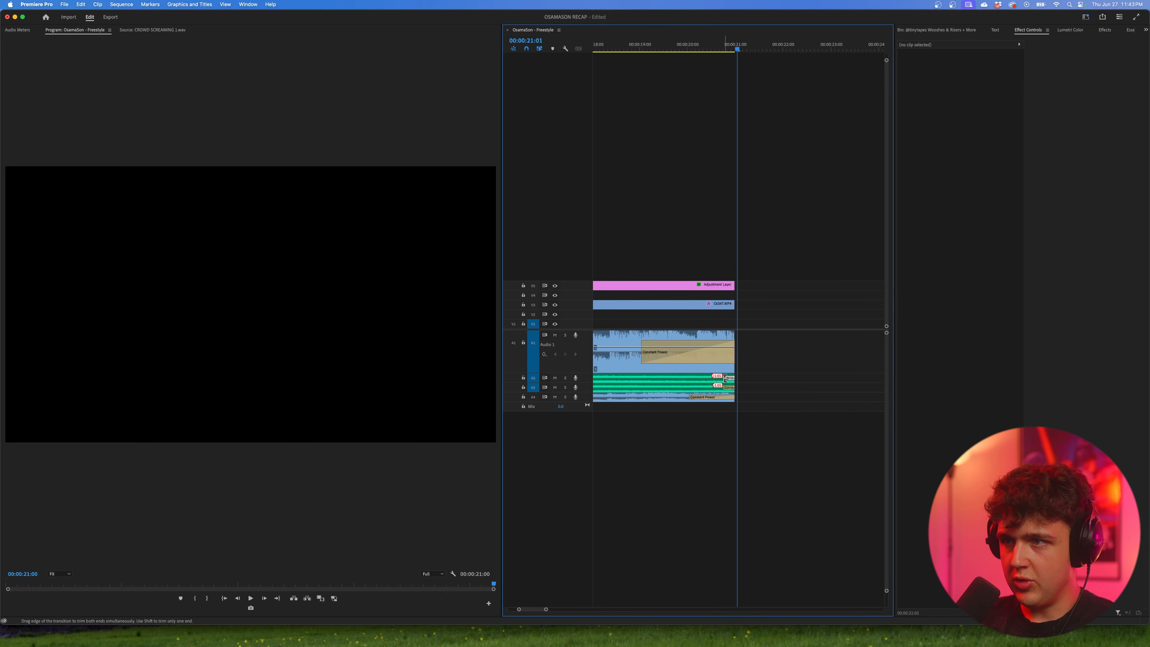
{"action": "left_click_drag", "start_coordinate": [725, 378], "coordinate": [653, 387]}
{"action": "scroll", "coordinate": [726, 299], "scroll_direction": "down", "scroll_amount": 2}
{"action": "key", "text": "space"}
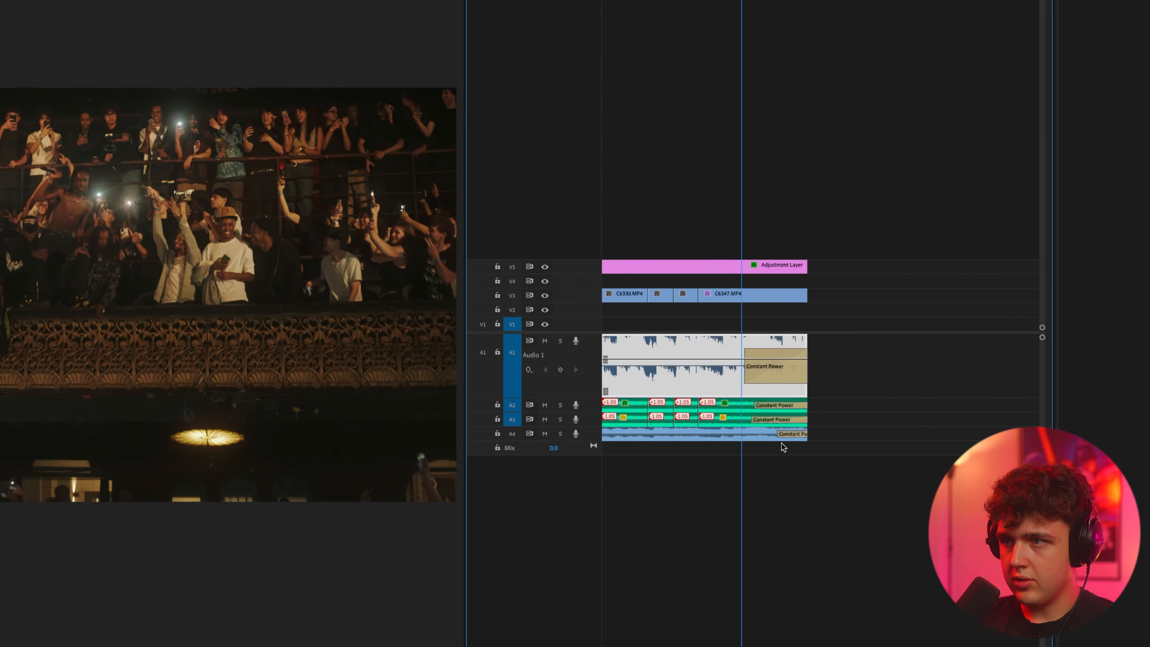
{"action": "scroll", "coordinate": [832, 323], "scroll_direction": "down", "scroll_amount": 2}
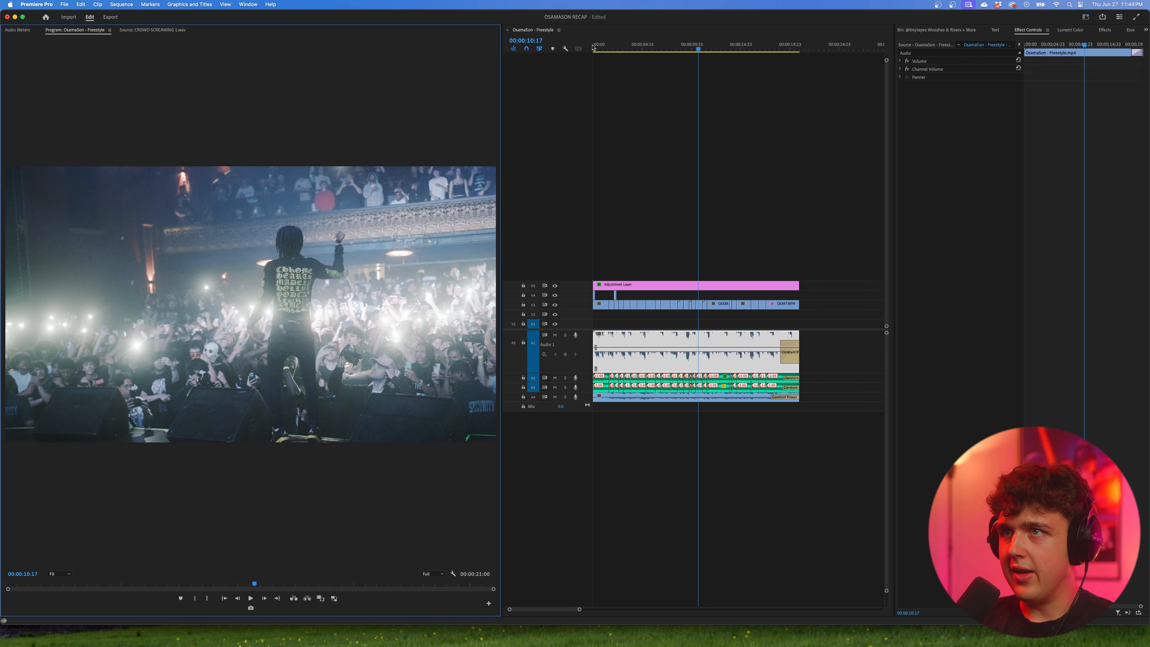
{"action": "key", "text": "Home"}
Step: Open the RISERS bin, audition RISER 1.wav and place it on A5 leading up to the second light-streak transition
{"action": "left_click", "coordinate": [936, 32]}
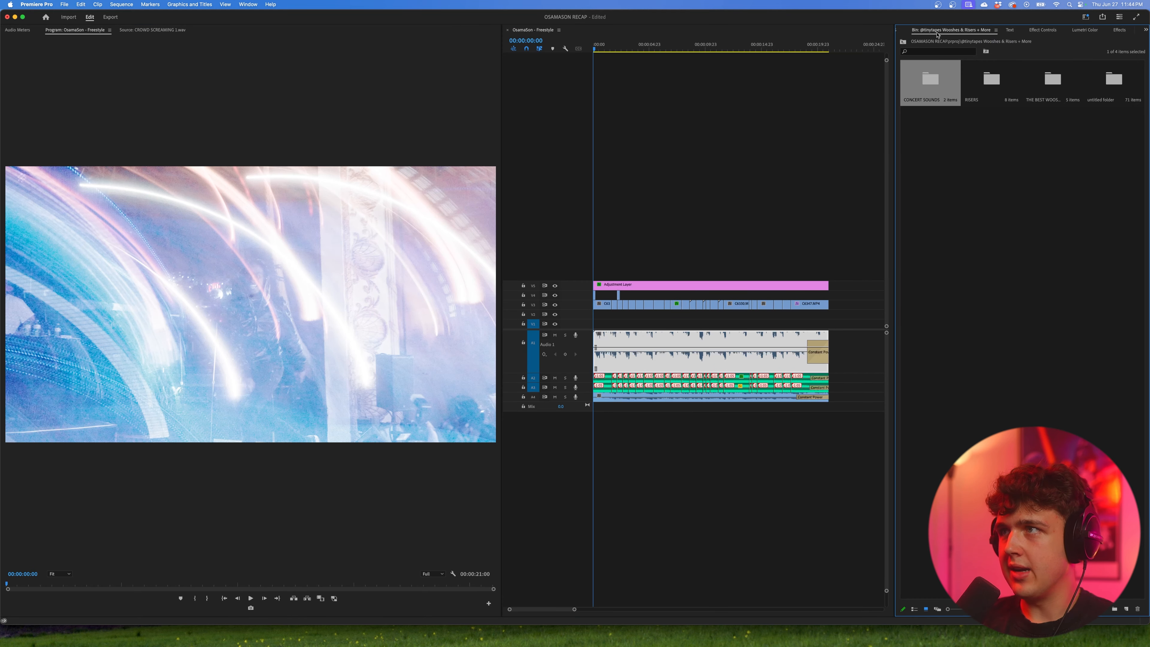
{"action": "double_click", "coordinate": [980, 82]}
{"action": "double_click", "coordinate": [930, 80]}
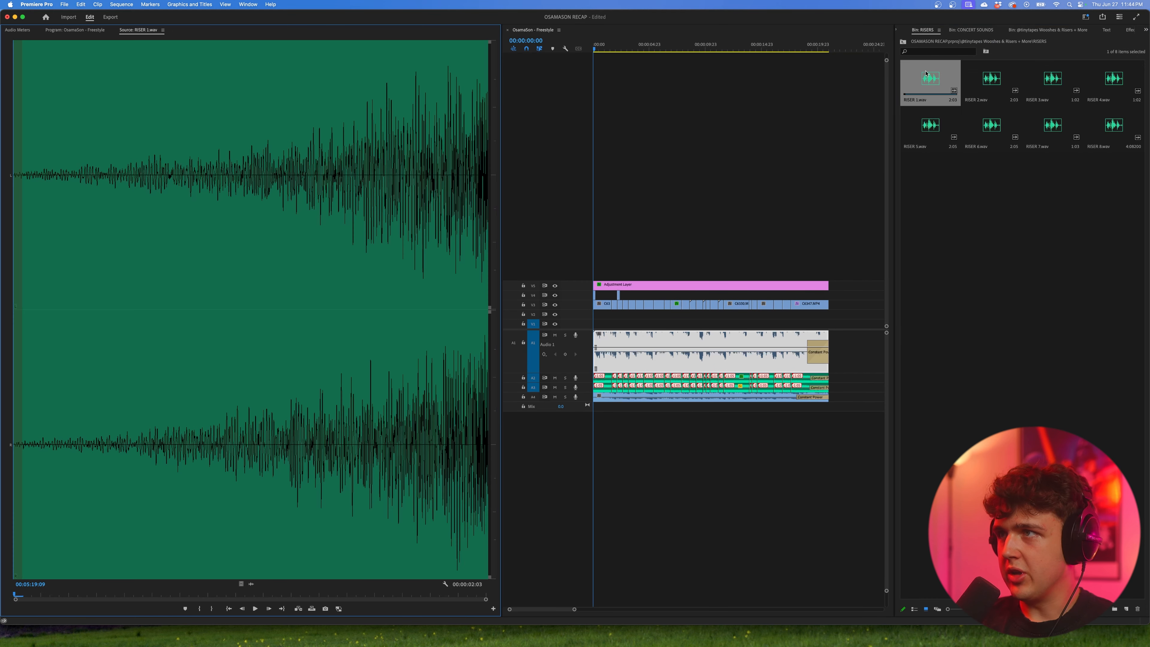
{"action": "key", "text": "space"}
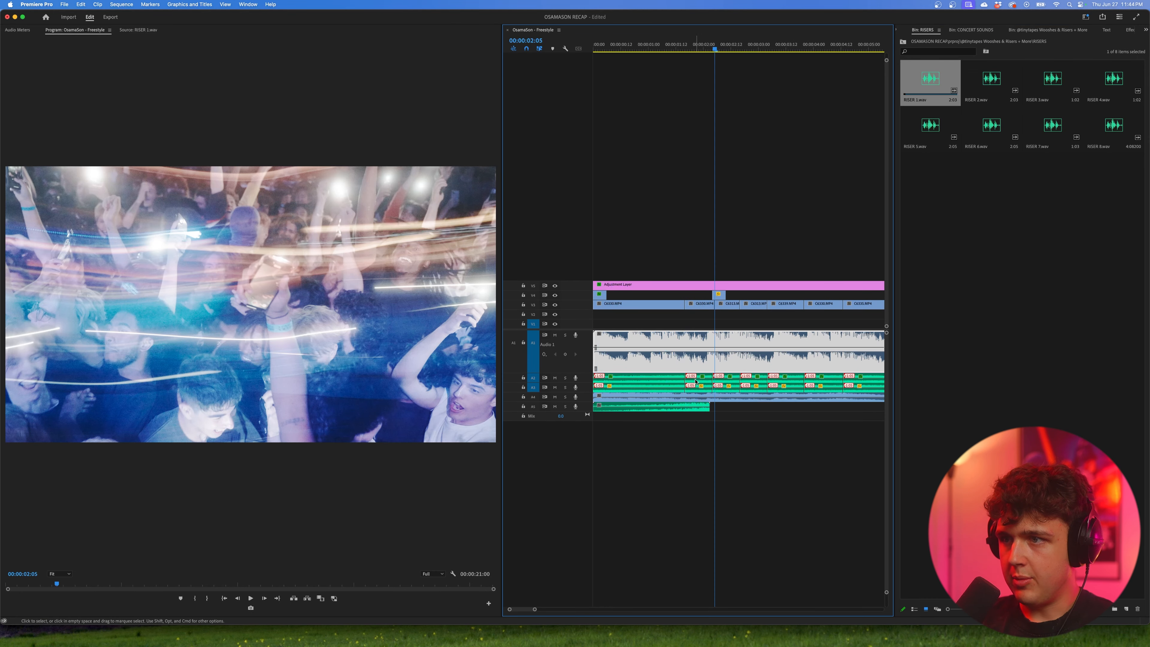
{"action": "left_click_drag", "start_coordinate": [657, 407], "coordinate": [704, 405]}
Step: Audition other risers from the bin and add two more riser clips further along A5
{"action": "double_click", "coordinate": [930, 126]}
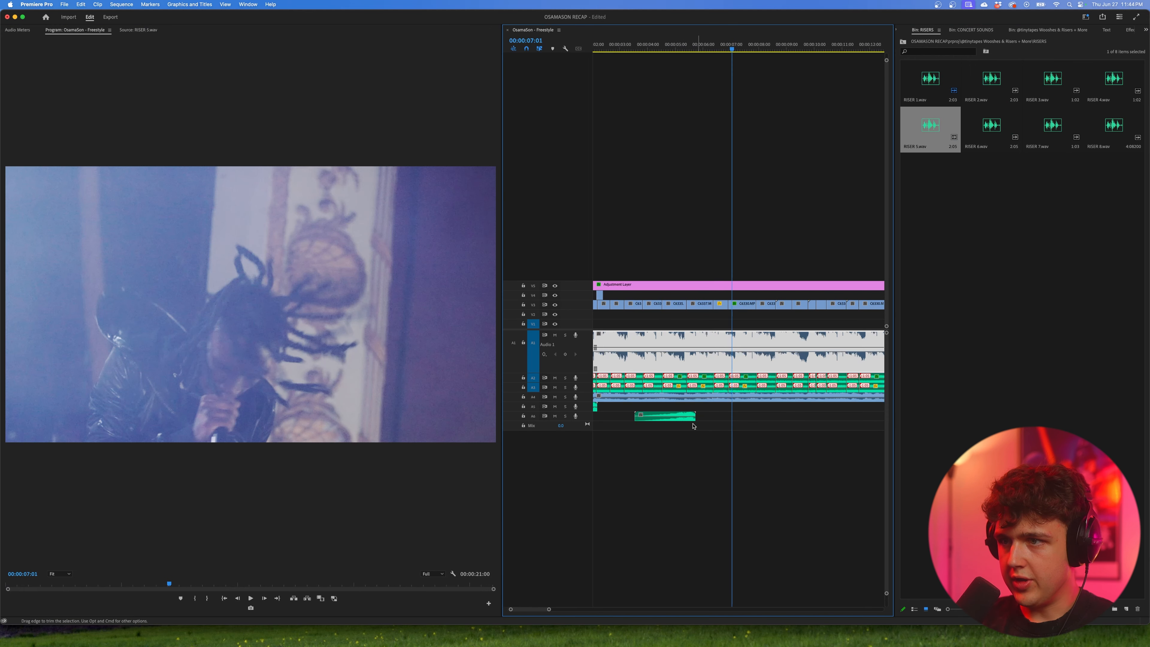
{"action": "left_click_drag", "start_coordinate": [686, 416], "coordinate": [712, 416]}
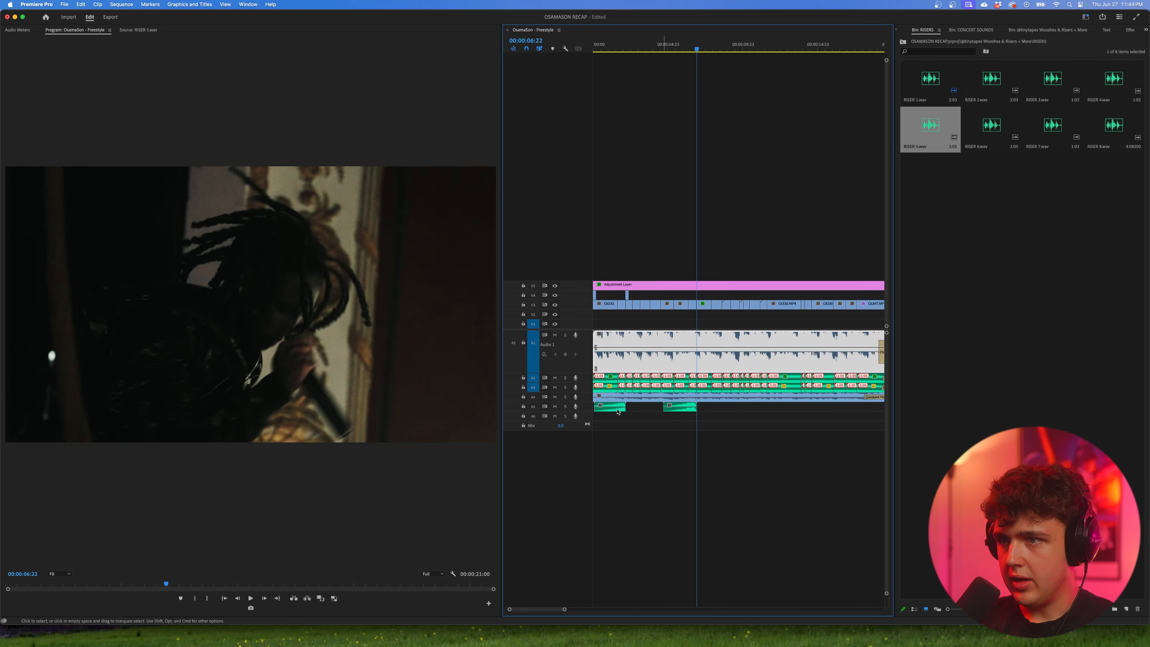
{"action": "left_click_drag", "start_coordinate": [621, 416], "coordinate": [749, 420]}
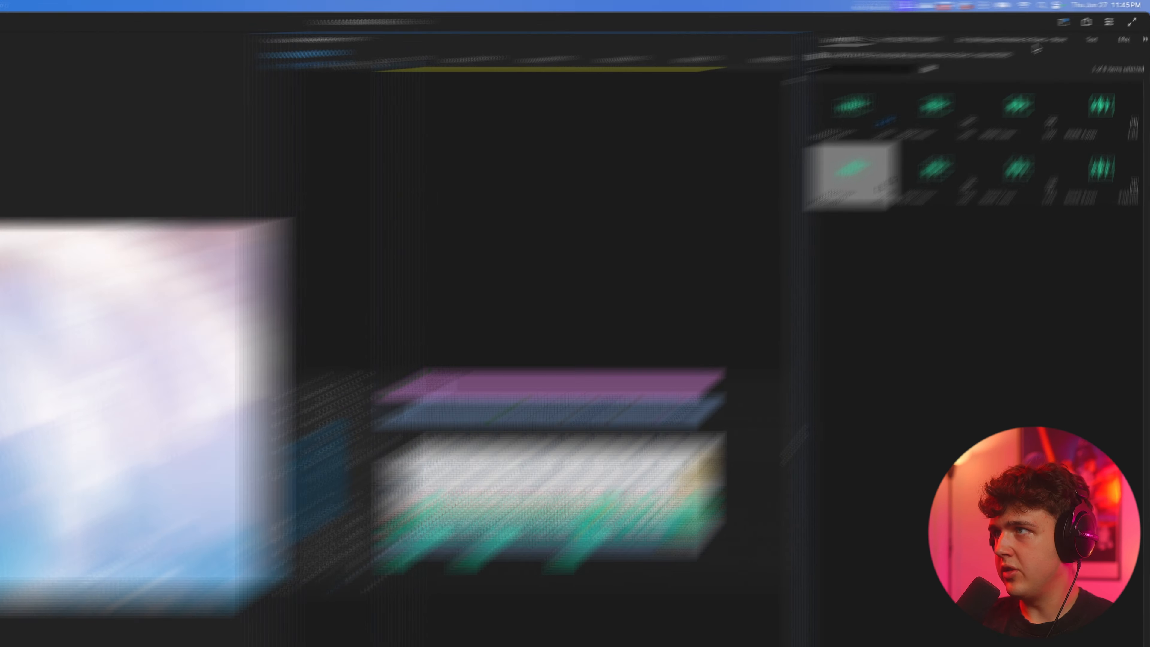
Step: Open the Medium bin in THE BEST WOOSHES YOULL EVER USE and place WOOSH 4.wav on A6 over the first riser's end
{"action": "left_click", "coordinate": [1041, 31]}
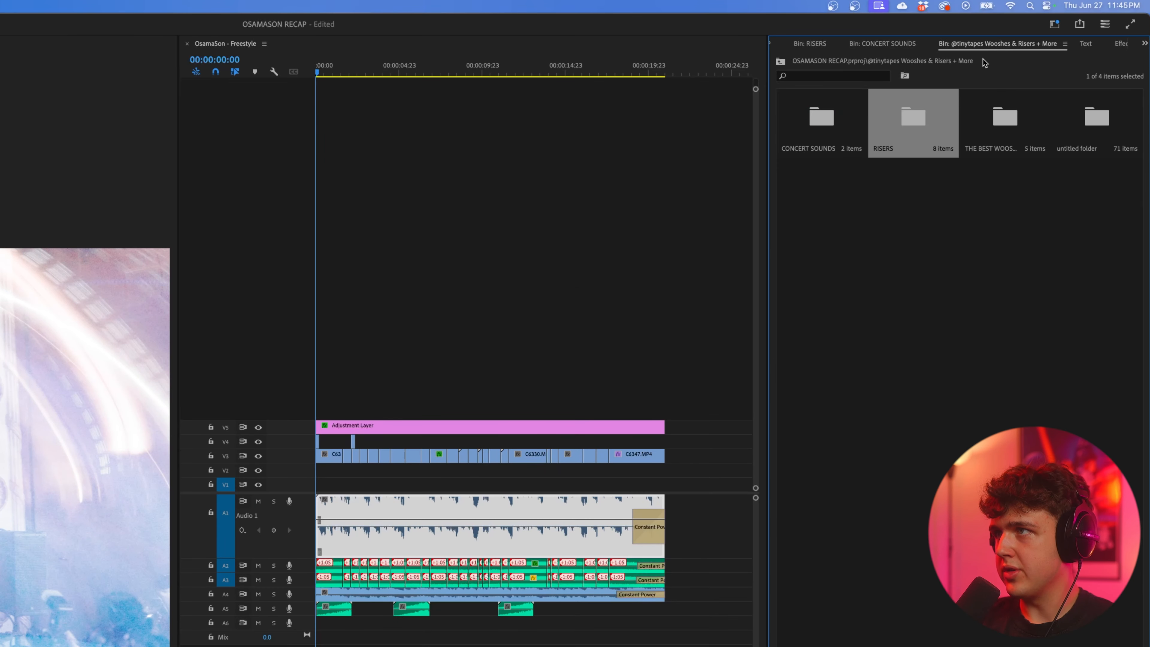
{"action": "double_click", "coordinate": [993, 114]}
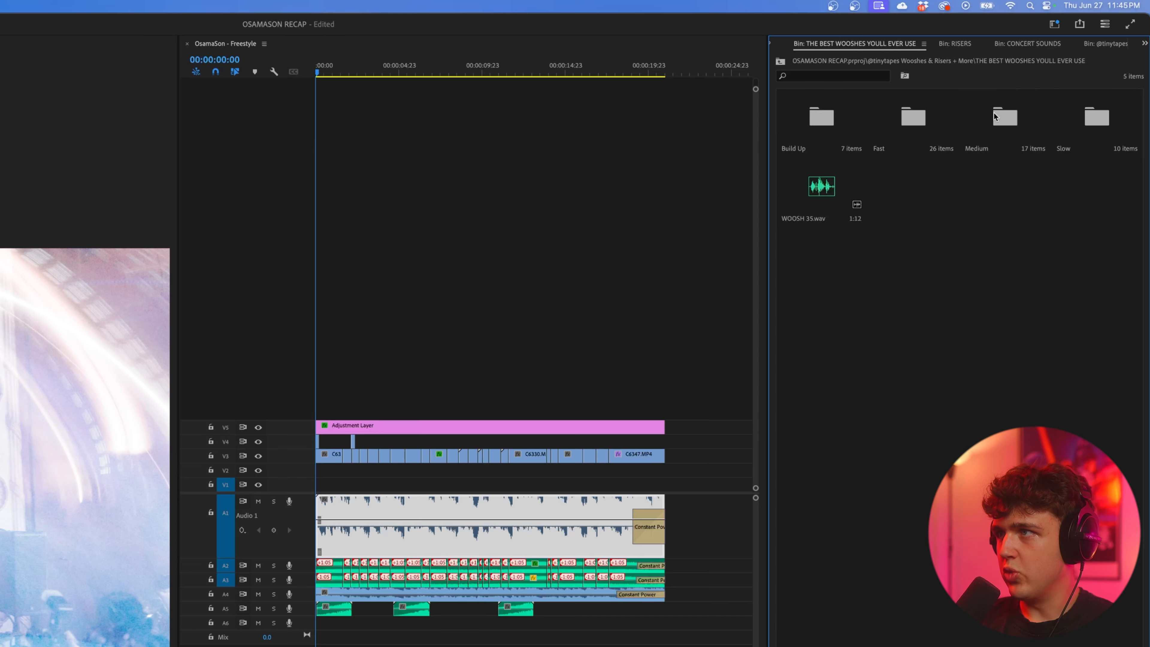
{"action": "left_click", "coordinate": [994, 113]}
{"action": "double_click", "coordinate": [994, 113]}
{"action": "double_click", "coordinate": [834, 122]}
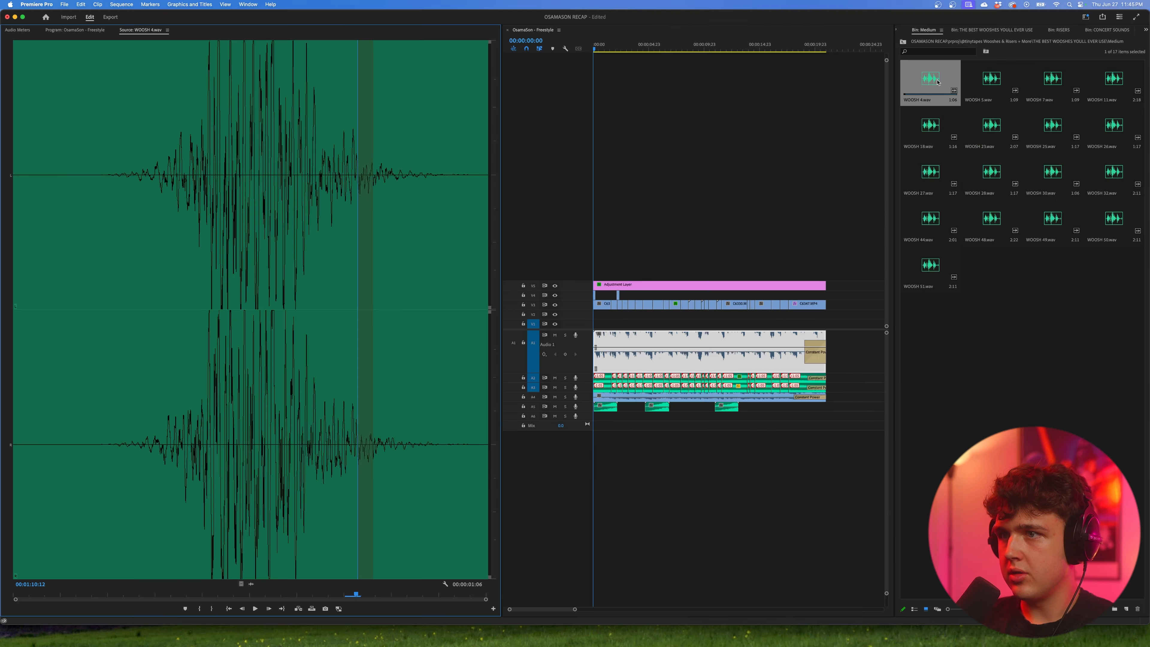
{"action": "left_click_drag", "start_coordinate": [825, 121], "coordinate": [348, 625]}
{"action": "scroll", "coordinate": [349, 625], "scroll_direction": "up", "scroll_amount": 5}
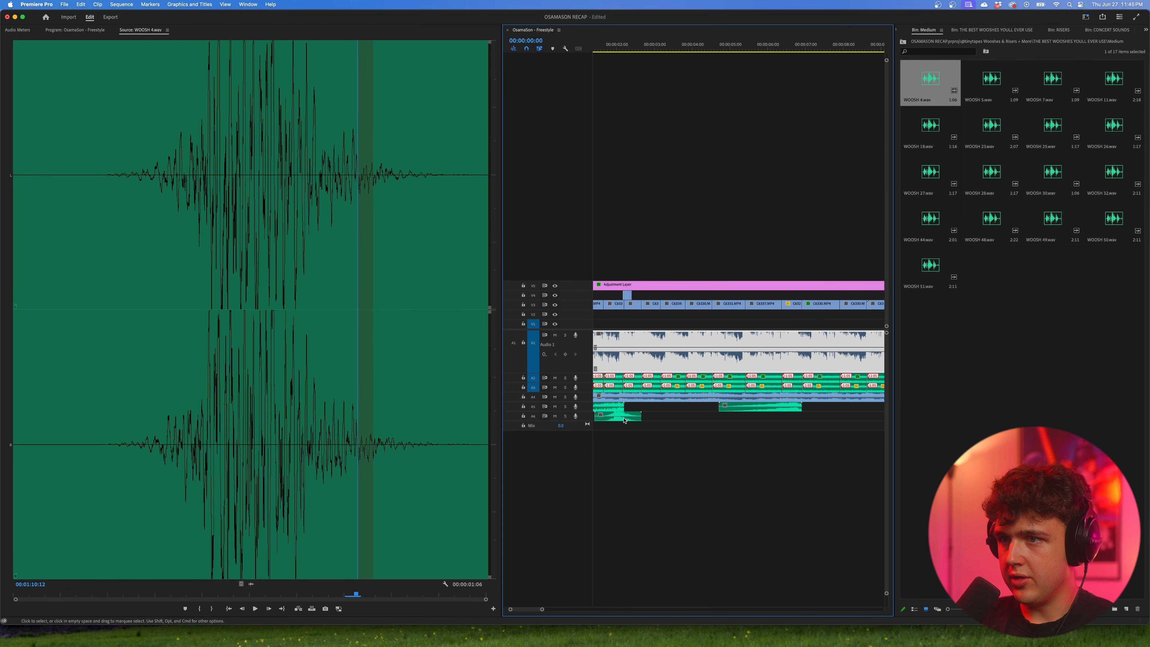
{"action": "left_click", "coordinate": [624, 417]}
{"action": "key", "text": "minus"}
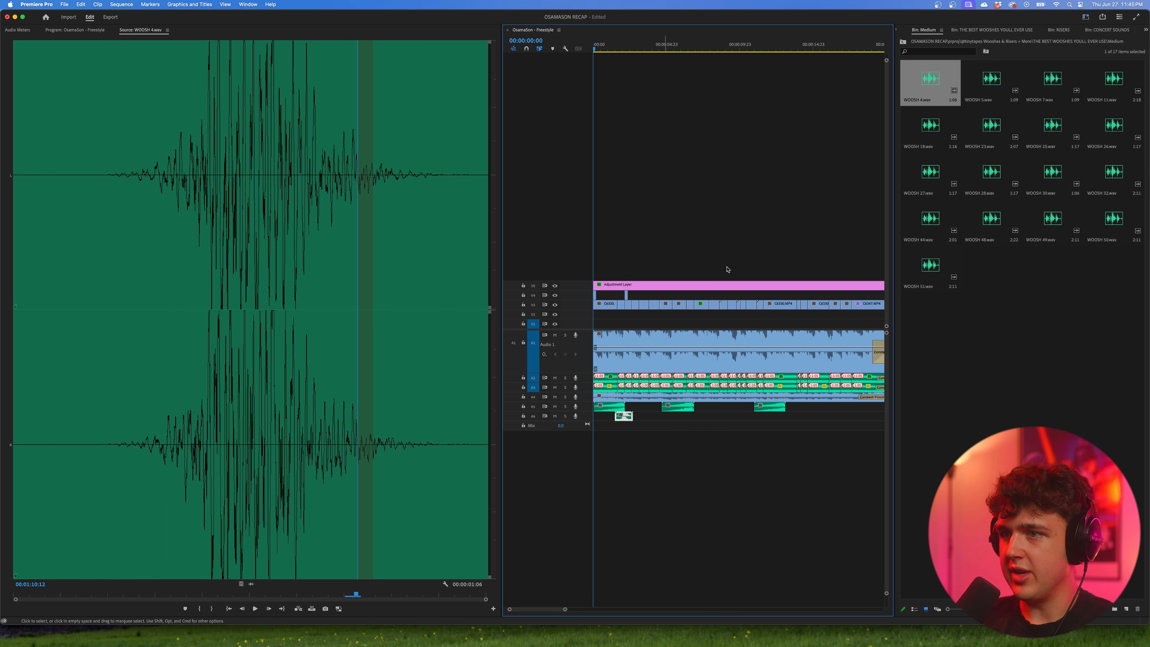
Step: Place WOOSH 4.wav on A6 at the ends of the second and third risers, aligning its peak with each
{"action": "left_click_drag", "start_coordinate": [953, 90], "coordinate": [692, 421]}
{"action": "scroll", "coordinate": [691, 421], "scroll_direction": "up", "scroll_amount": 3}
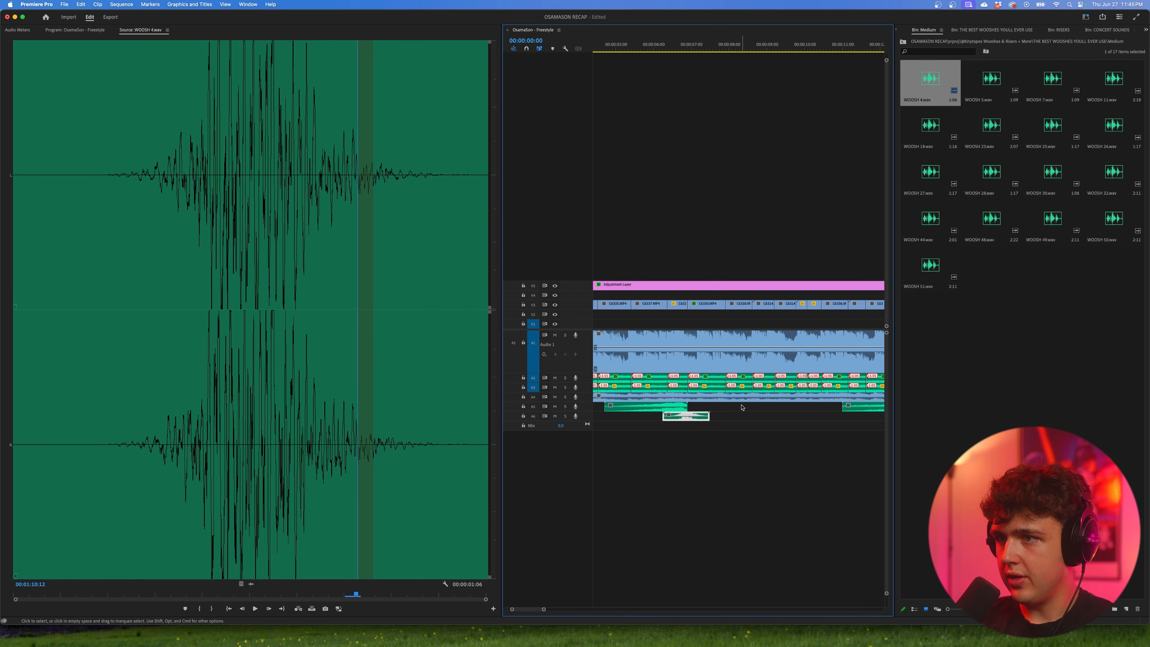
{"action": "scroll", "coordinate": [742, 407], "scroll_direction": "down", "scroll_amount": 3}
{"action": "left_click", "coordinate": [947, 91]}
{"action": "left_click_drag", "start_coordinate": [810, 420], "coordinate": [797, 420]}
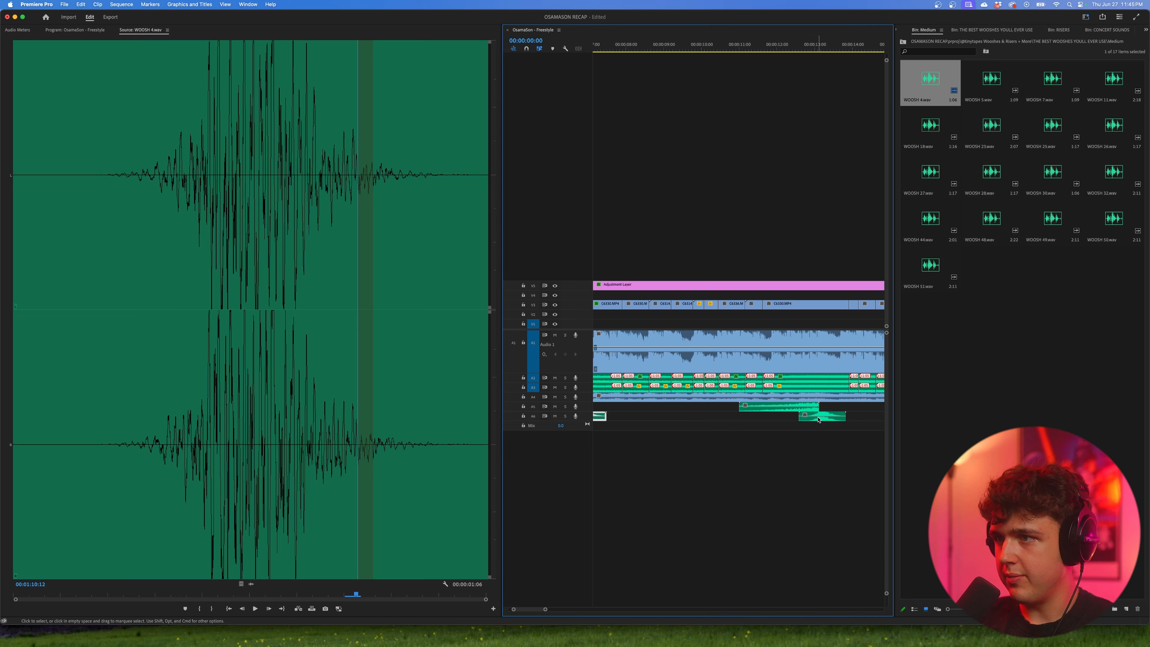
Step: Play the opening with the new sound effects and adjust the audio gain of the first woosh on A6
{"action": "key", "text": "backslash"}
{"action": "key", "text": "space"}
{"action": "key", "text": "equal"}
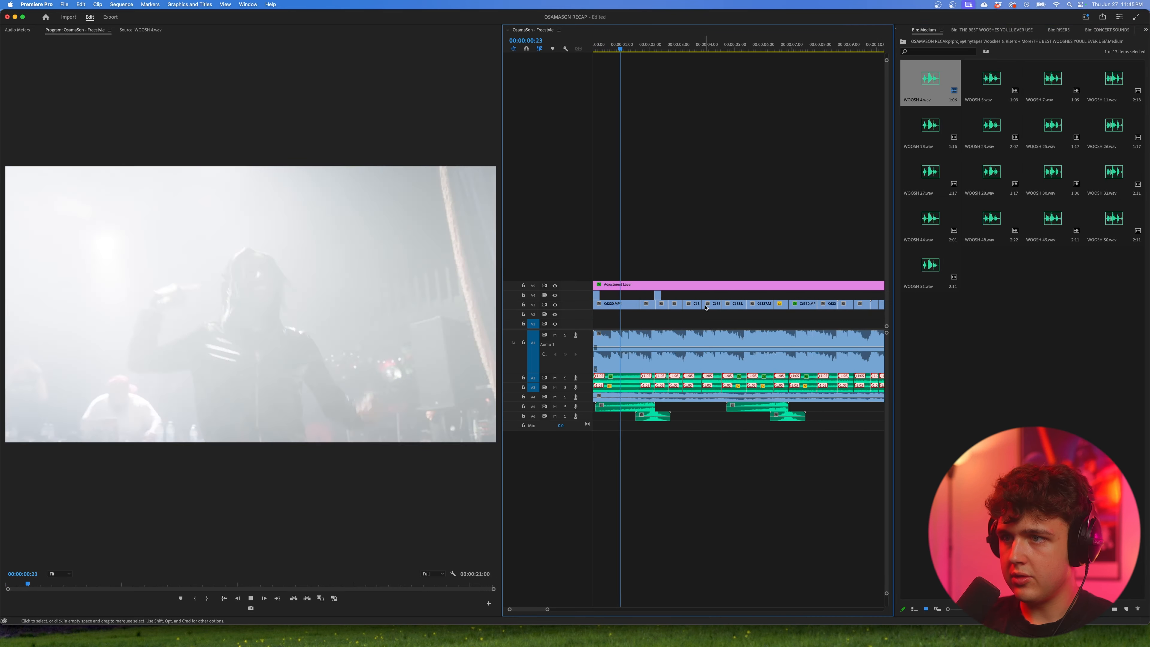
{"action": "key", "text": "space"}
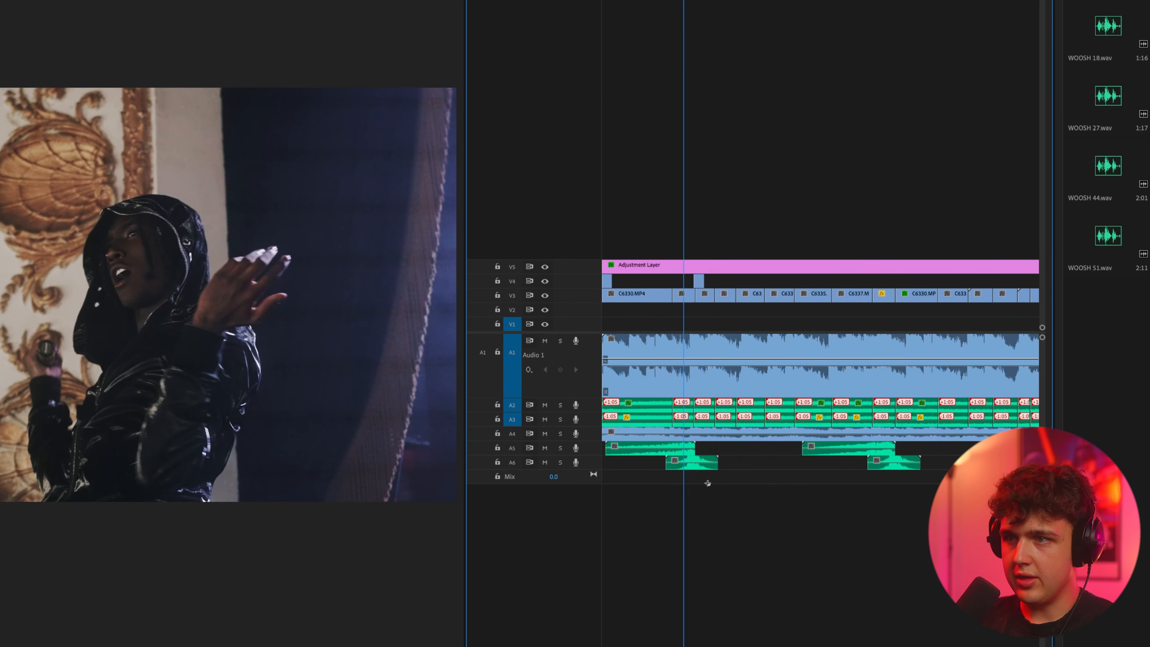
{"action": "right_click", "coordinate": [688, 462]}
{"action": "left_click", "coordinate": [749, 637]}
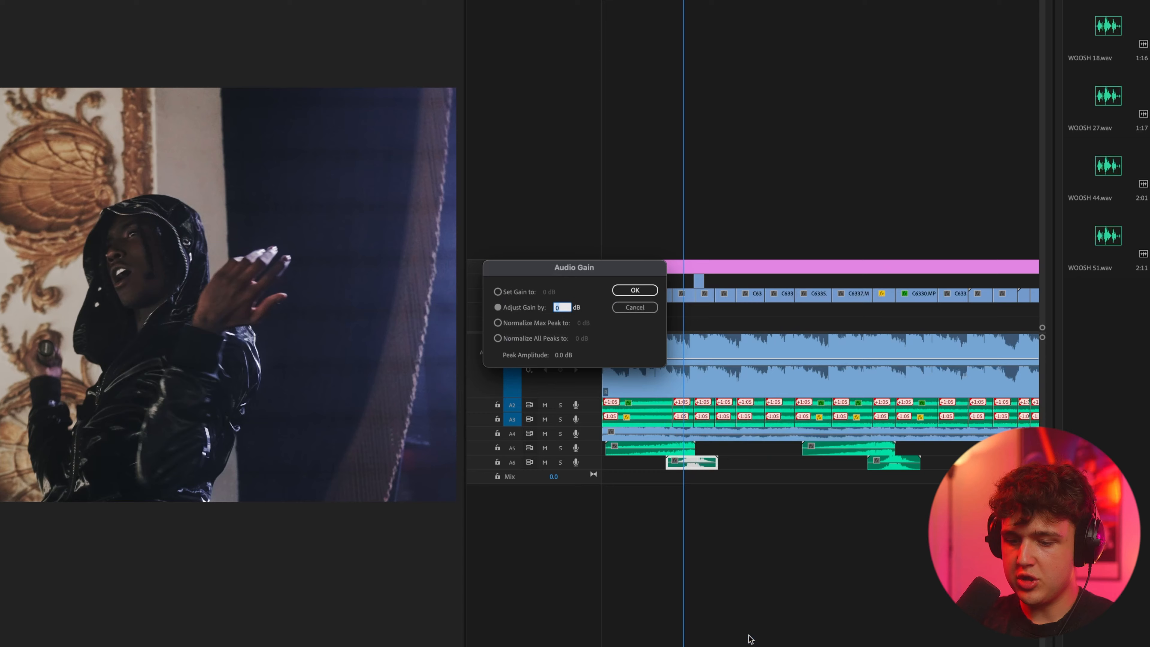
{"action": "key", "text": "Return"}
{"action": "key", "text": "space"}
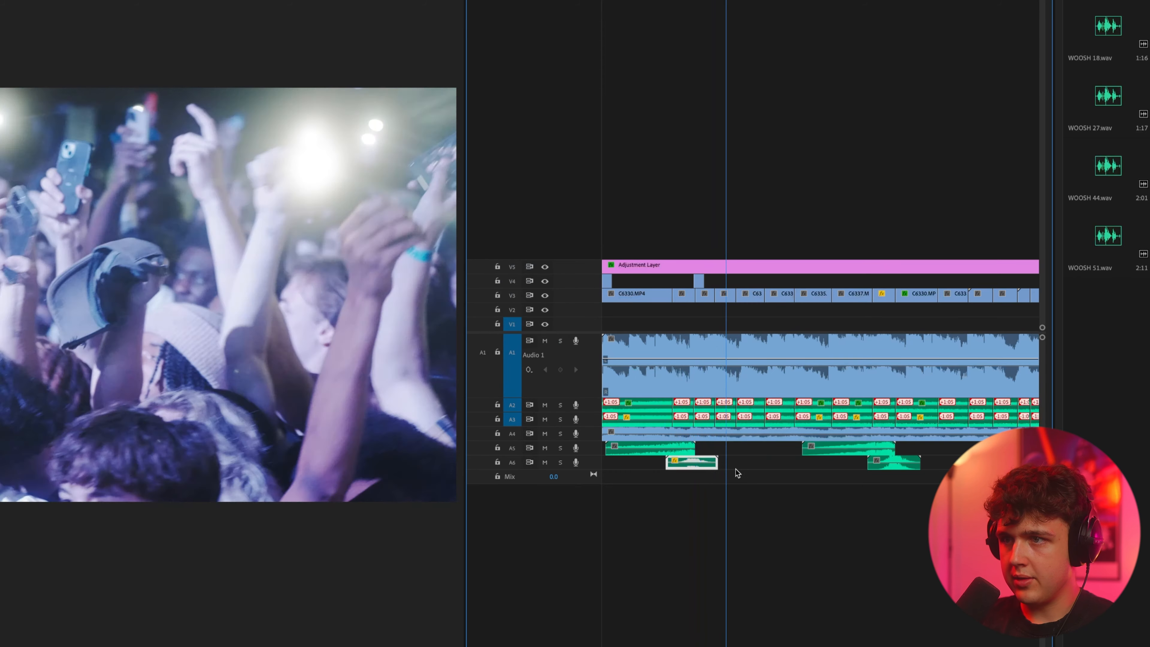
Step: Adjust the audio gain of the first riser on A5 and of the other two risers
{"action": "right_click", "coordinate": [676, 448]}
{"action": "left_click", "coordinate": [710, 638]}
{"action": "key", "text": "Return"}
{"action": "key", "text": "space"}
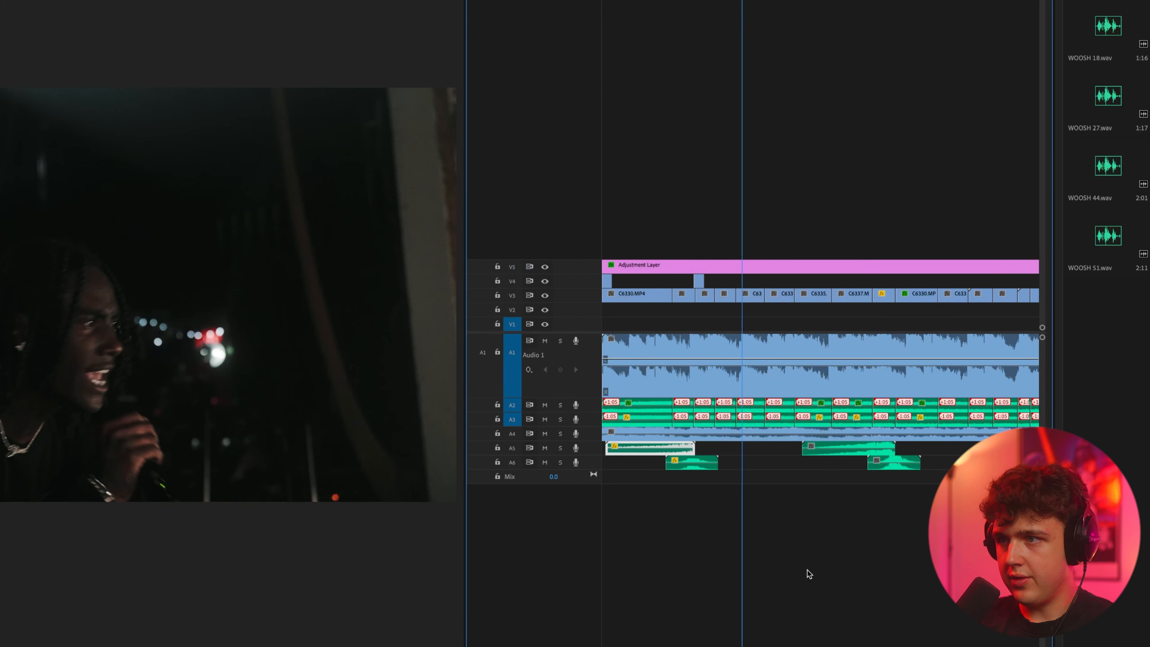
{"action": "key", "text": "minus"}
{"action": "right_click", "coordinate": [704, 448]}
{"action": "left_click", "coordinate": [760, 645]}
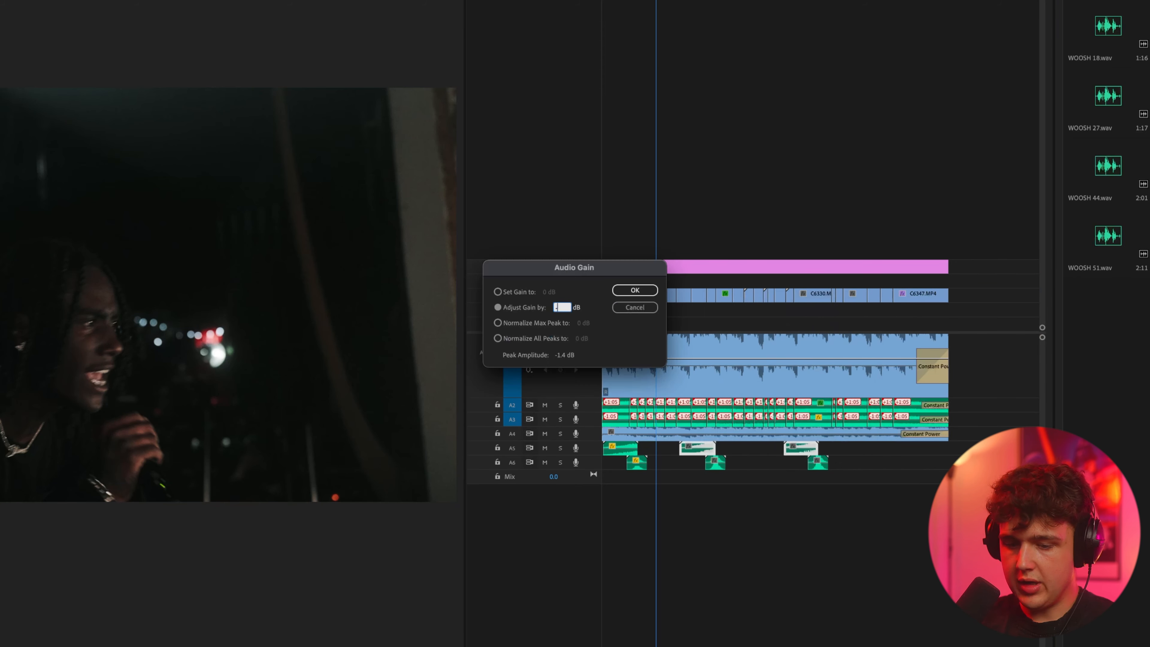
{"action": "key", "text": "Return"}
Step: Adjust the audio gain of the second and third wooshes on A6 by -3 dB and check with playback
{"action": "left_click_drag", "start_coordinate": [892, 516], "coordinate": [720, 463]}
{"action": "type", "text": "g-3"}
{"action": "key", "text": "Return"}
{"action": "key", "text": "space"}
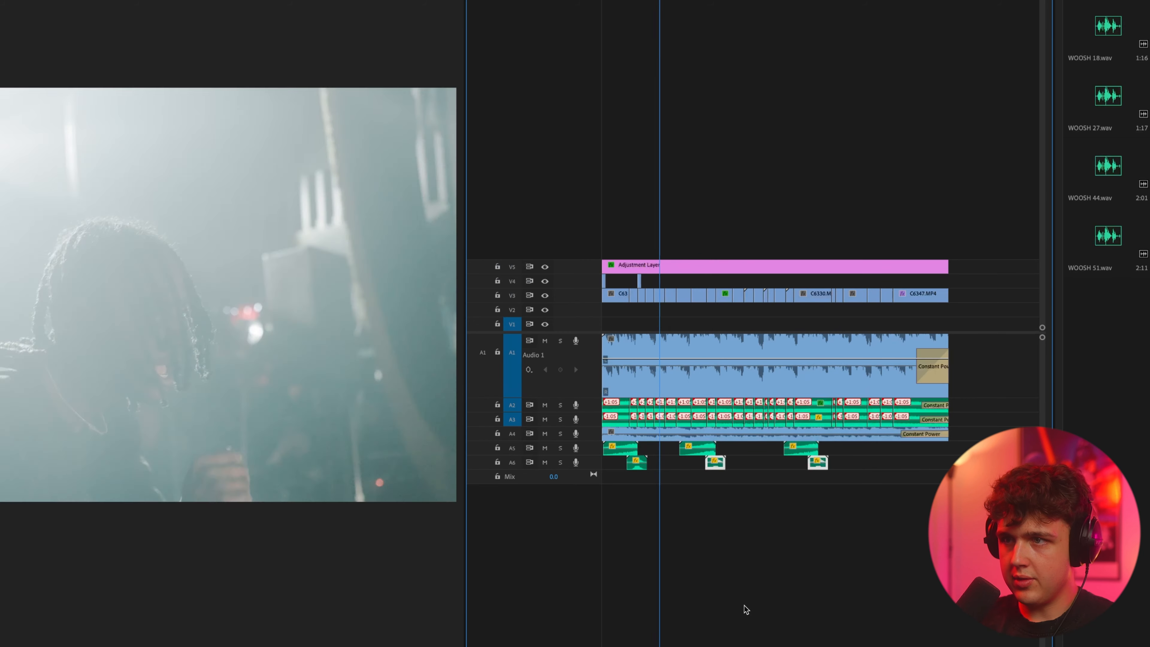
{"action": "key", "text": "equal"}
{"action": "left_click", "coordinate": [742, 376]}
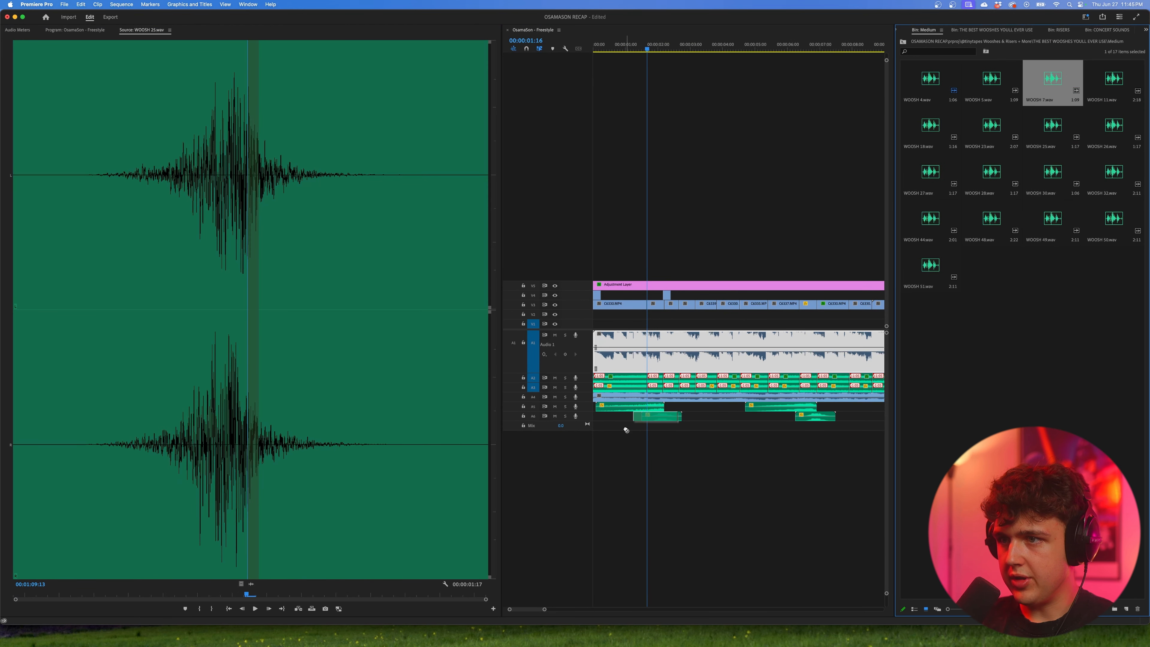
Step: Place WOOSH 7.wav on A7 over the transition near 00:00:01:16 and check it with playback
{"action": "left_click_drag", "start_coordinate": [636, 440], "coordinate": [636, 440]}
{"action": "key", "text": "equal"}
{"action": "key", "text": "space"}
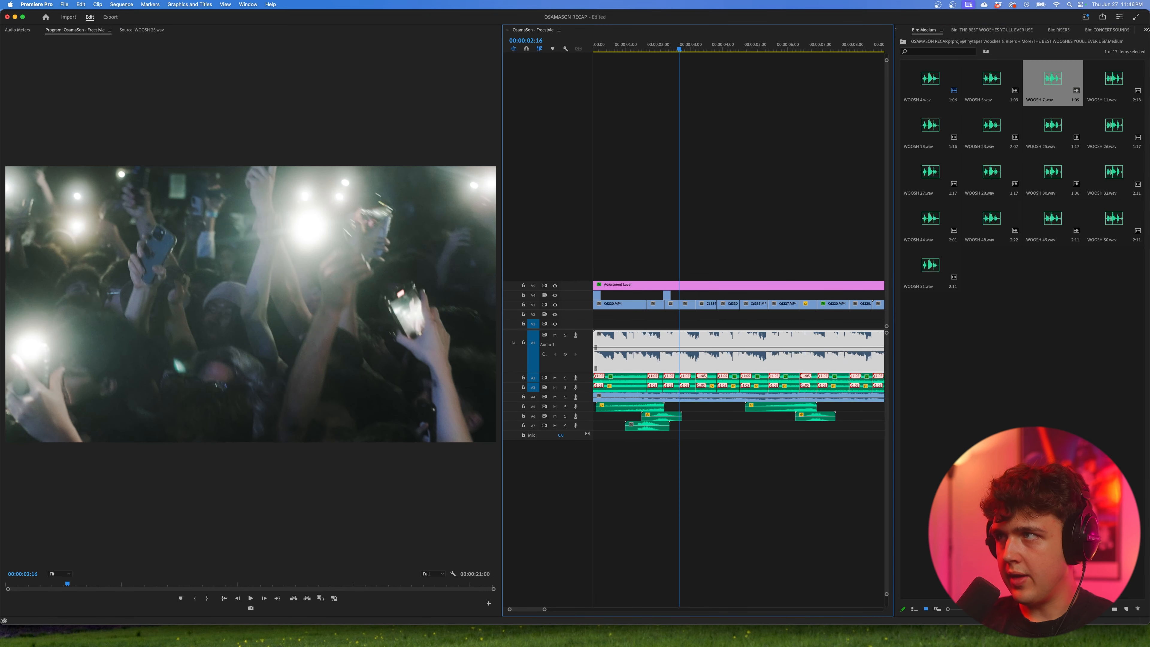
Step: Import the Short-Form Essentials Sound Effects Pack folder from Finder and place Cam shutter 1.wav on A8 under the flash clip near 00:00:02:14
{"action": "left_click", "coordinate": [1145, 30]}
{"action": "left_click", "coordinate": [1102, 38]}
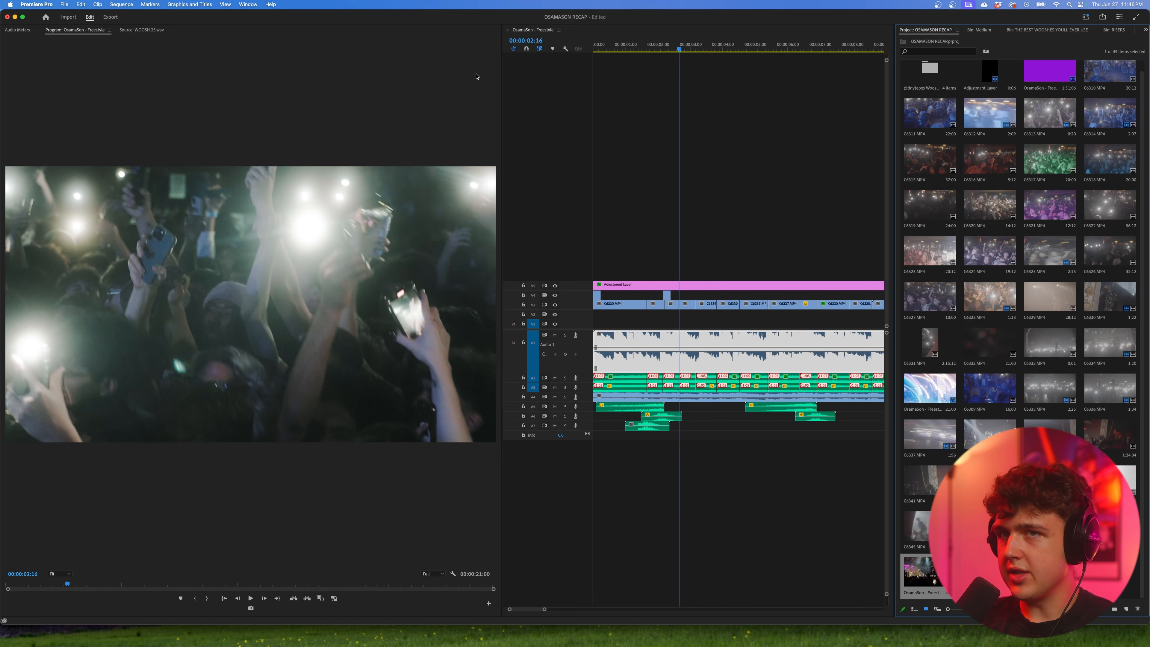
{"action": "mouse_move", "coordinate": [376, 643]}
{"action": "left_click", "coordinate": [329, 635]}
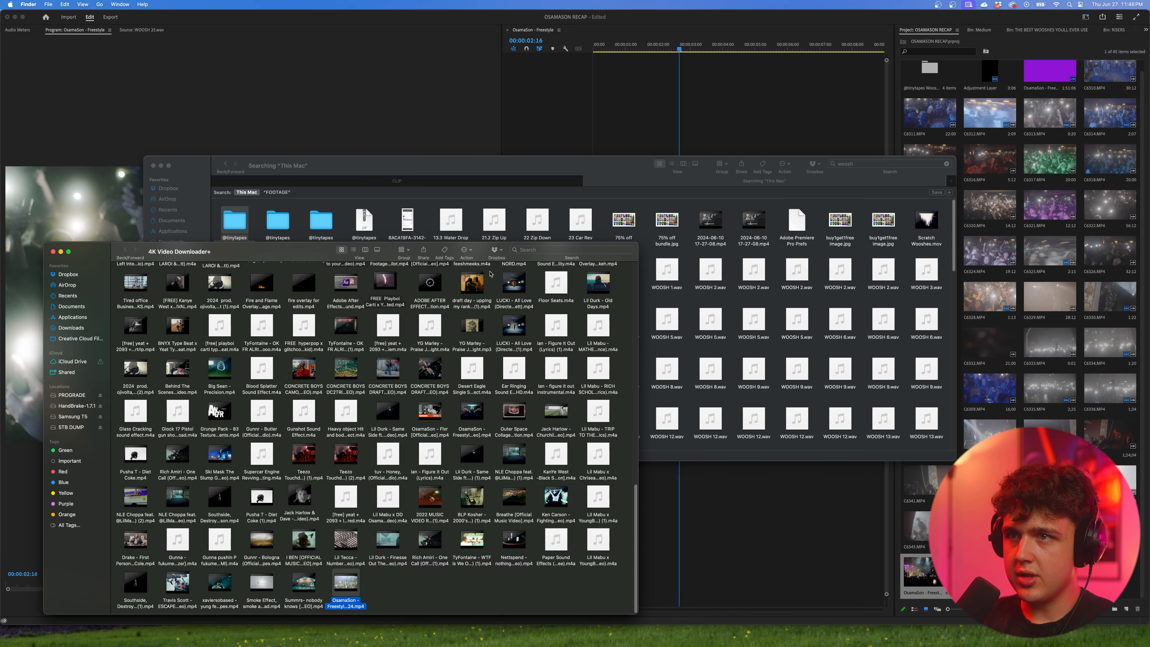
{"action": "key", "text": "super+Up"}
{"action": "left_click_drag", "start_coordinate": [465, 293], "coordinate": [1049, 75]}
{"action": "left_click_drag", "start_coordinate": [938, 84], "coordinate": [697, 446]}
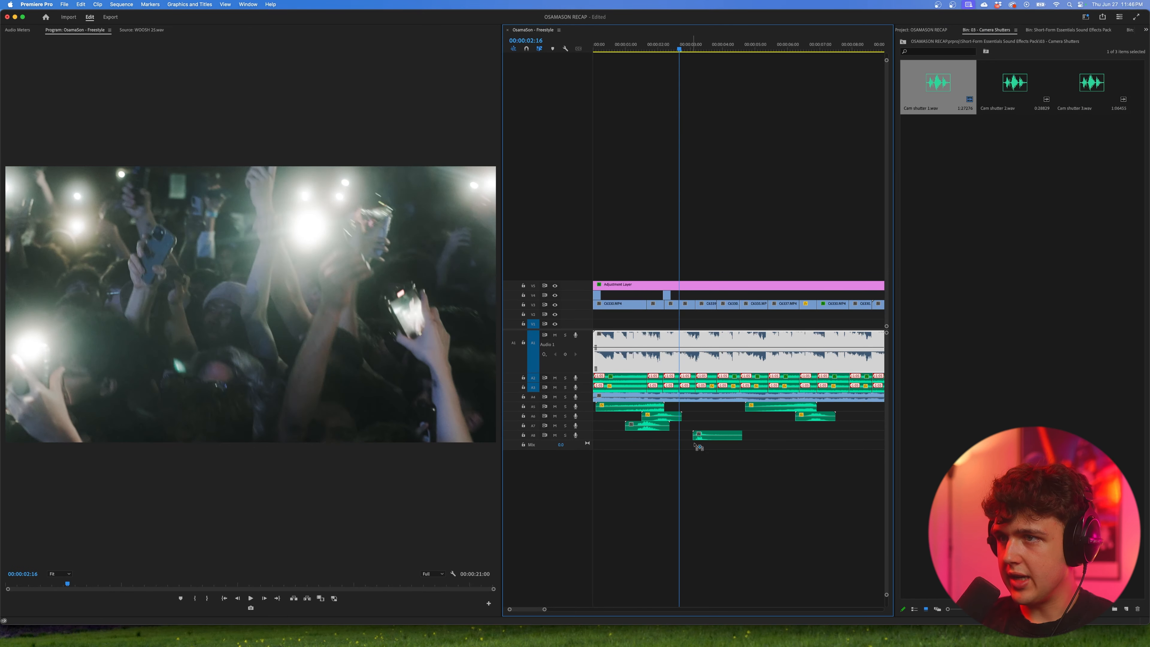
Step: Play the section with the camera shutter sound on A8 and adjust the sound's audio gain
{"action": "left_click", "coordinate": [673, 51]}
{"action": "key", "text": "space"}
{"action": "scroll", "coordinate": [675, 55], "scroll_direction": "up", "scroll_amount": 3}
{"action": "left_click", "coordinate": [643, 50]}
{"action": "key", "text": "space"}
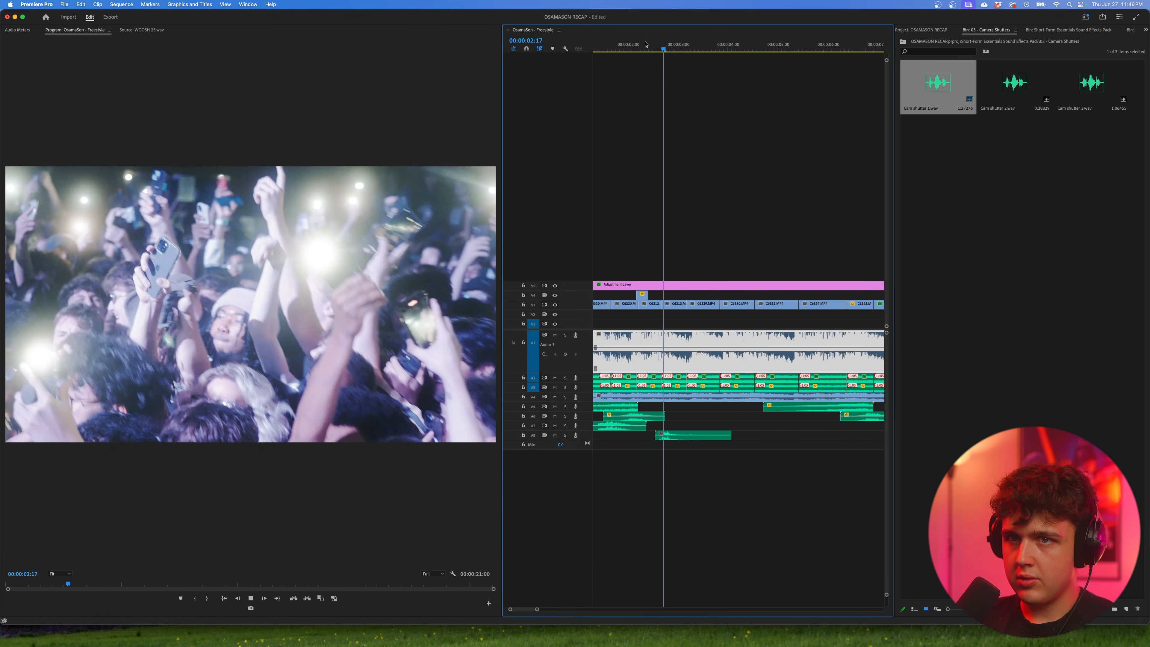
{"action": "left_click", "coordinate": [645, 50]}
{"action": "right_click", "coordinate": [689, 435]}
{"action": "left_click", "coordinate": [738, 534]}
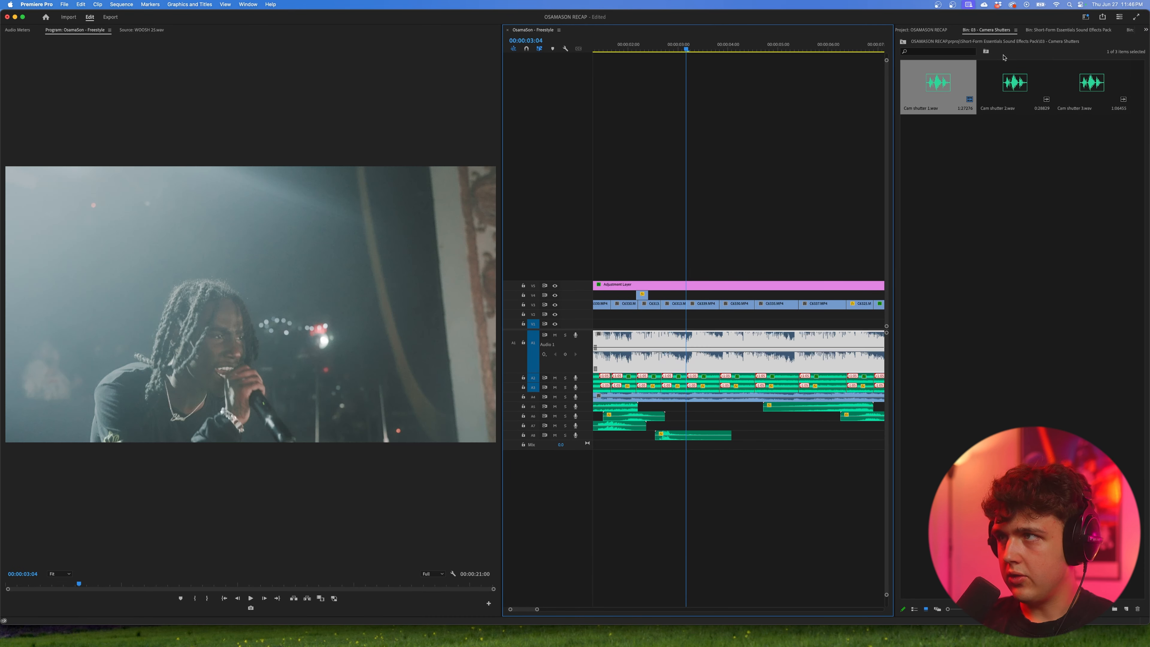
Step: Return to the Medium wooshes, place WOOSH 30.wav on A7 at the cut near 00:00:03:04, and play it
{"action": "left_click", "coordinate": [1058, 30]}
{"action": "left_click", "coordinate": [823, 42]}
{"action": "left_click", "coordinate": [1144, 44]}
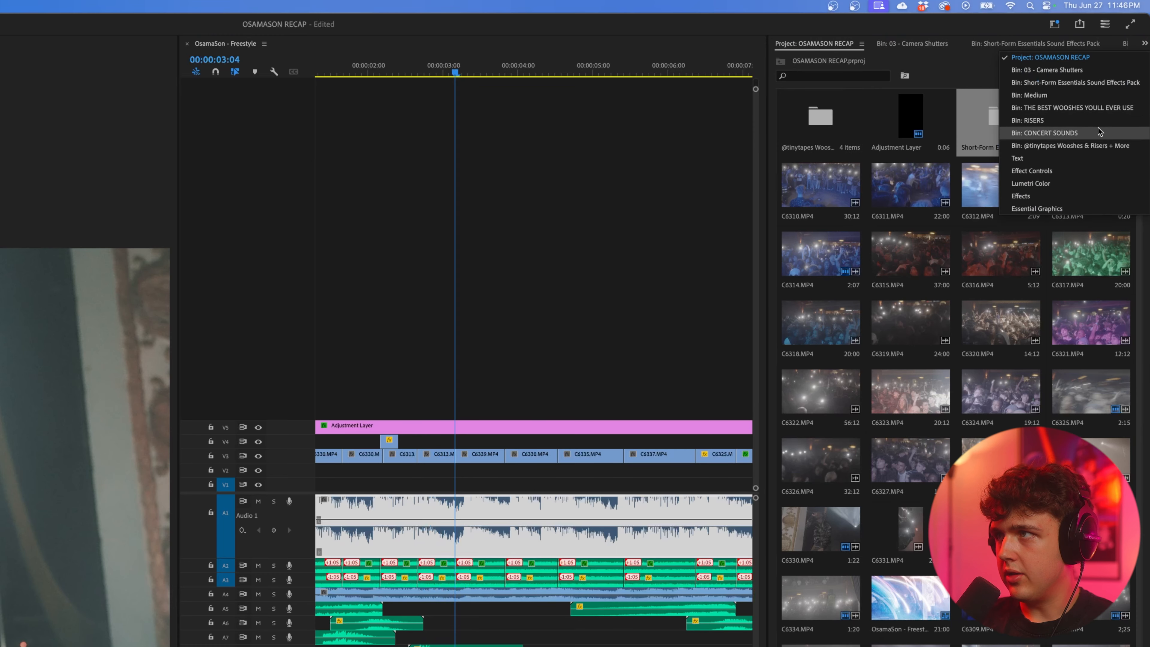
{"action": "left_click", "coordinate": [1088, 110]}
{"action": "double_click", "coordinate": [1013, 123]}
{"action": "double_click", "coordinate": [1004, 256]}
{"action": "left_click_drag", "start_coordinate": [1004, 256], "coordinate": [456, 642]}
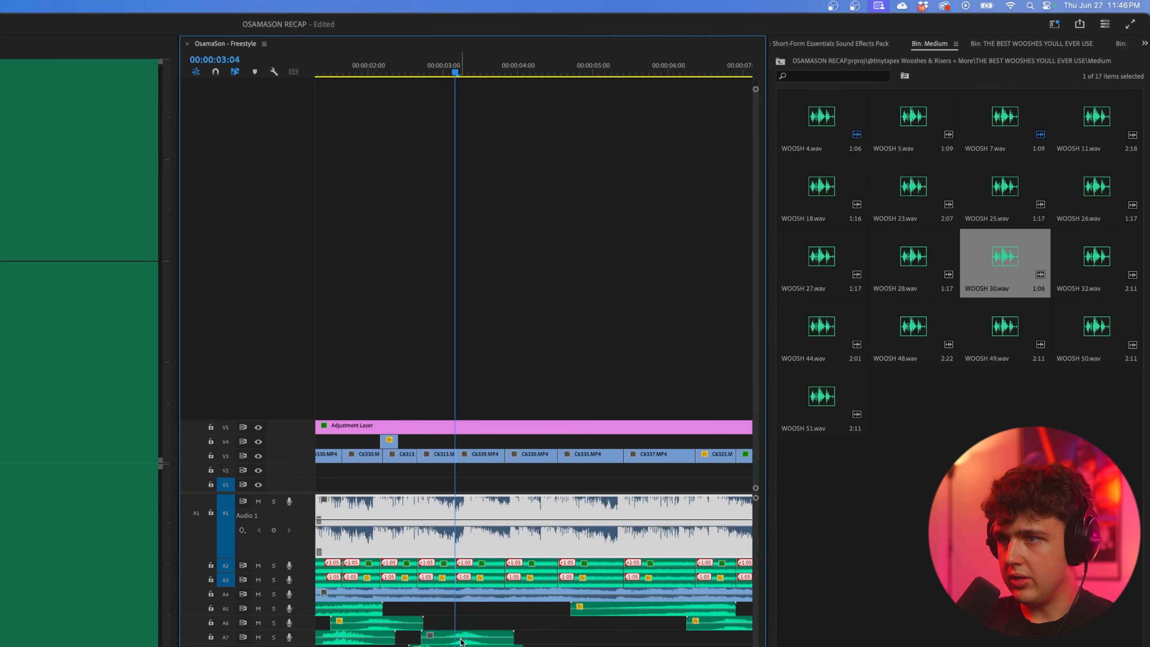
{"action": "key", "text": "space"}
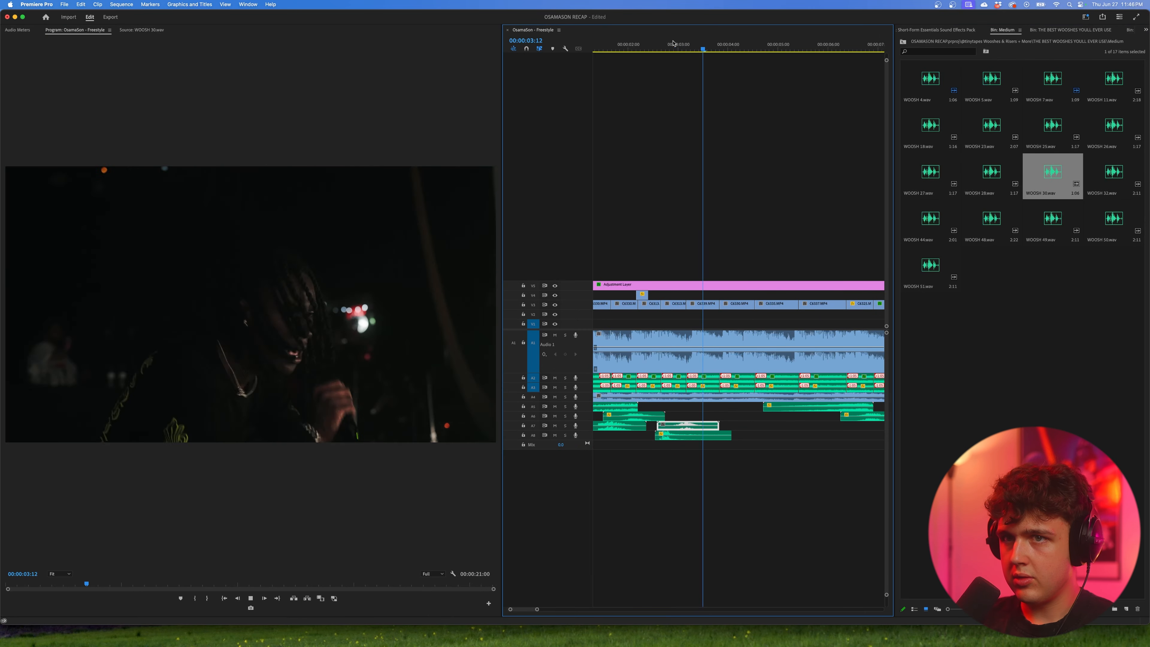
Step: Place WOOSH 28.wav on A6 with its peak at the cut near 00:00:03:20 and play it
{"action": "double_click", "coordinate": [989, 178]}
{"action": "left_click_drag", "start_coordinate": [988, 178], "coordinate": [818, 319]}
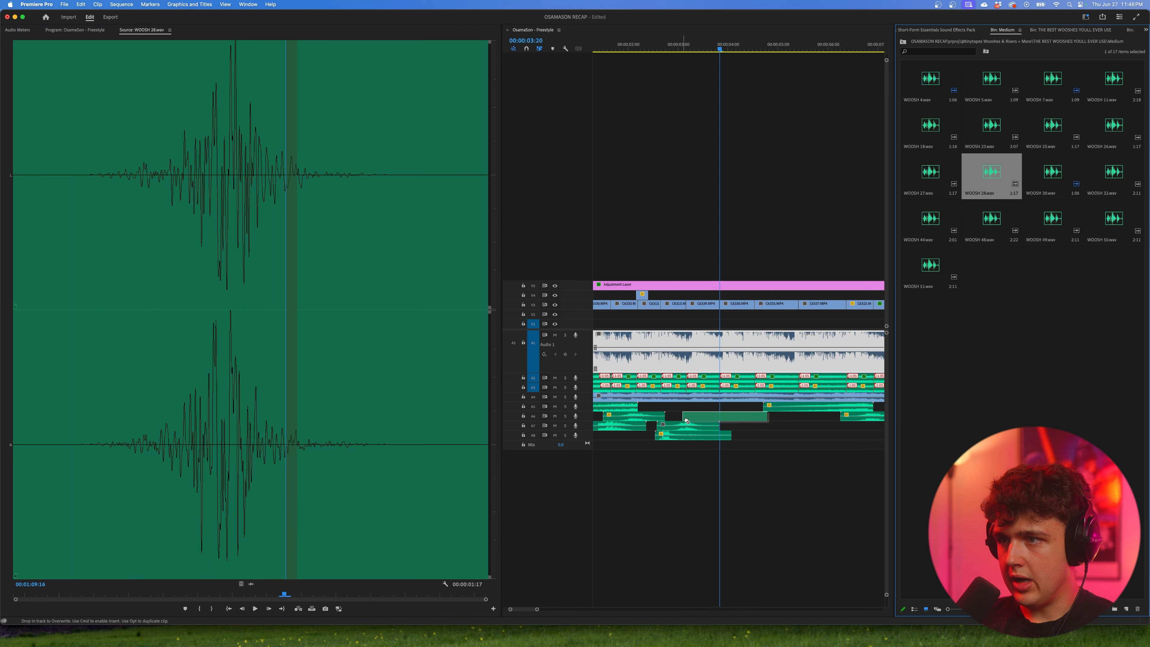
{"action": "left_click_drag", "start_coordinate": [686, 420], "coordinate": [687, 421]}
{"action": "key", "text": "space"}
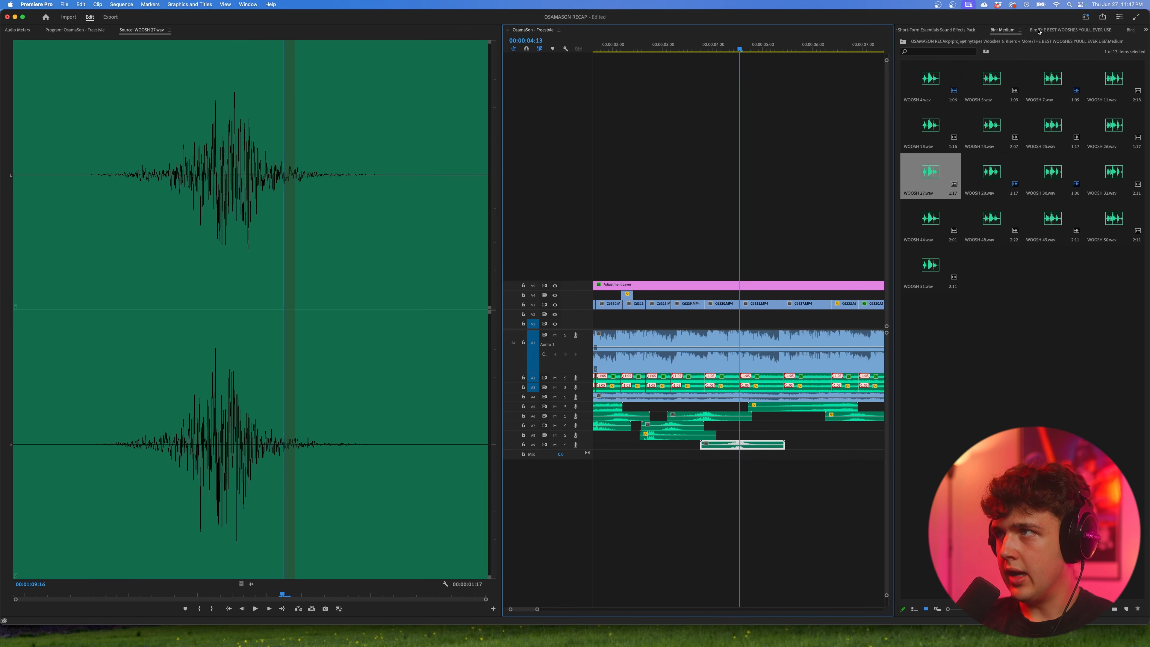
Step: Open the Fast wooshes bin and audition WOOSH 1.wav
{"action": "left_click", "coordinate": [1038, 30]}
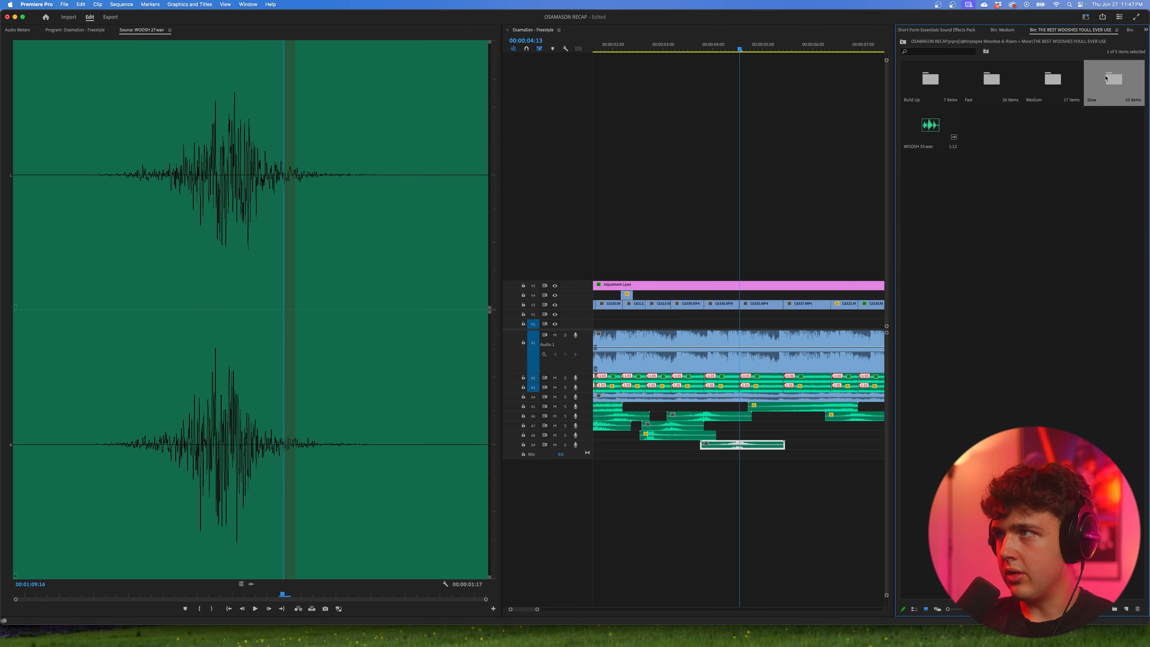
{"action": "double_click", "coordinate": [992, 79]}
{"action": "double_click", "coordinate": [933, 86]}
{"action": "key", "text": "space"}
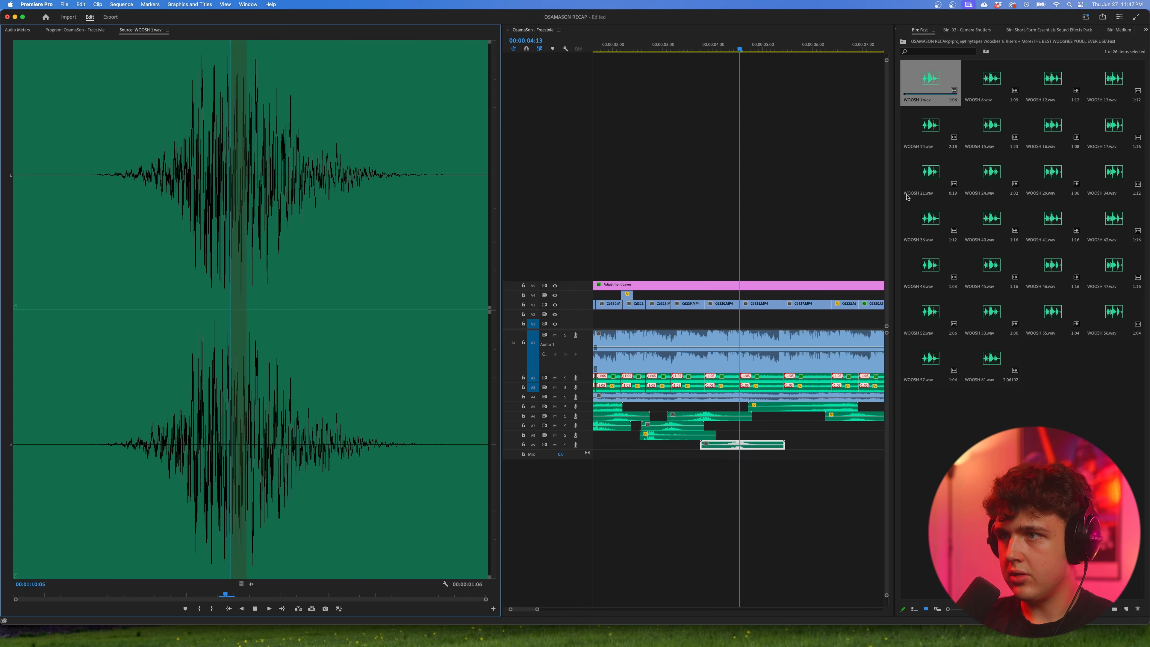
{"action": "key", "text": "space"}
Step: Place WOOSH 1.wav on A8 with its peak at the cut to C6337.MP4 and check it with playback
{"action": "scroll", "coordinate": [721, 129], "scroll_direction": "right", "scroll_amount": 2}
{"action": "left_click", "coordinate": [762, 47]}
{"action": "left_click_drag", "start_coordinate": [929, 88], "coordinate": [904, 165]}
{"action": "left_click_drag", "start_coordinate": [737, 428], "coordinate": [773, 441]}
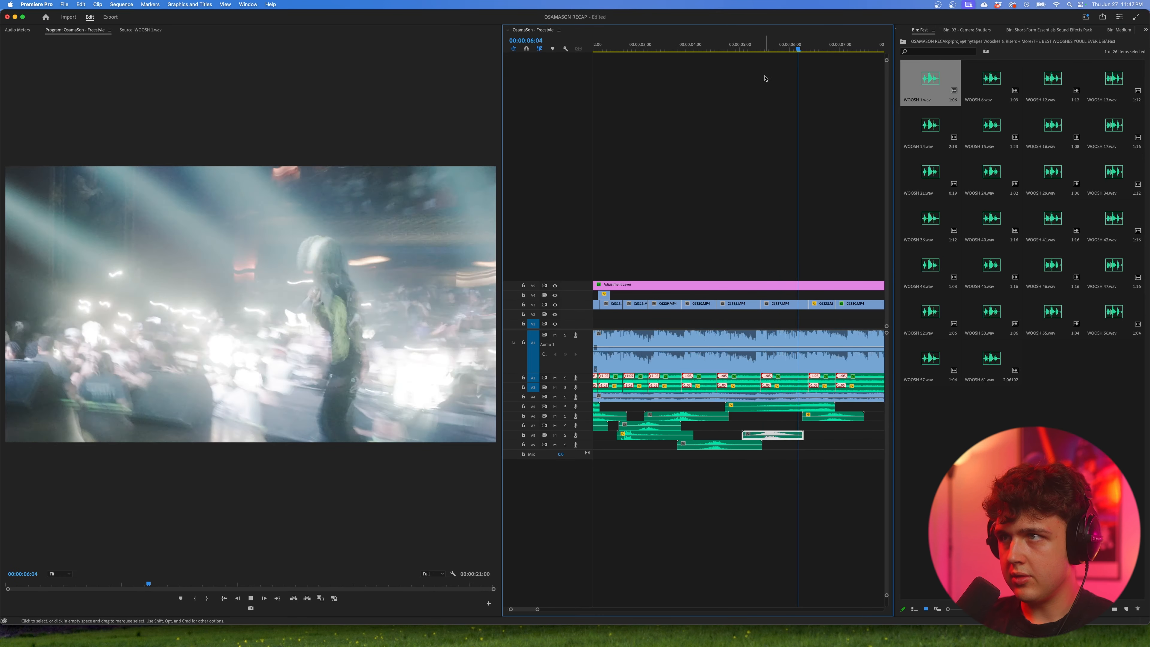
{"action": "left_click_drag", "start_coordinate": [750, 46], "coordinate": [744, 44]}
{"action": "key", "text": "space"}
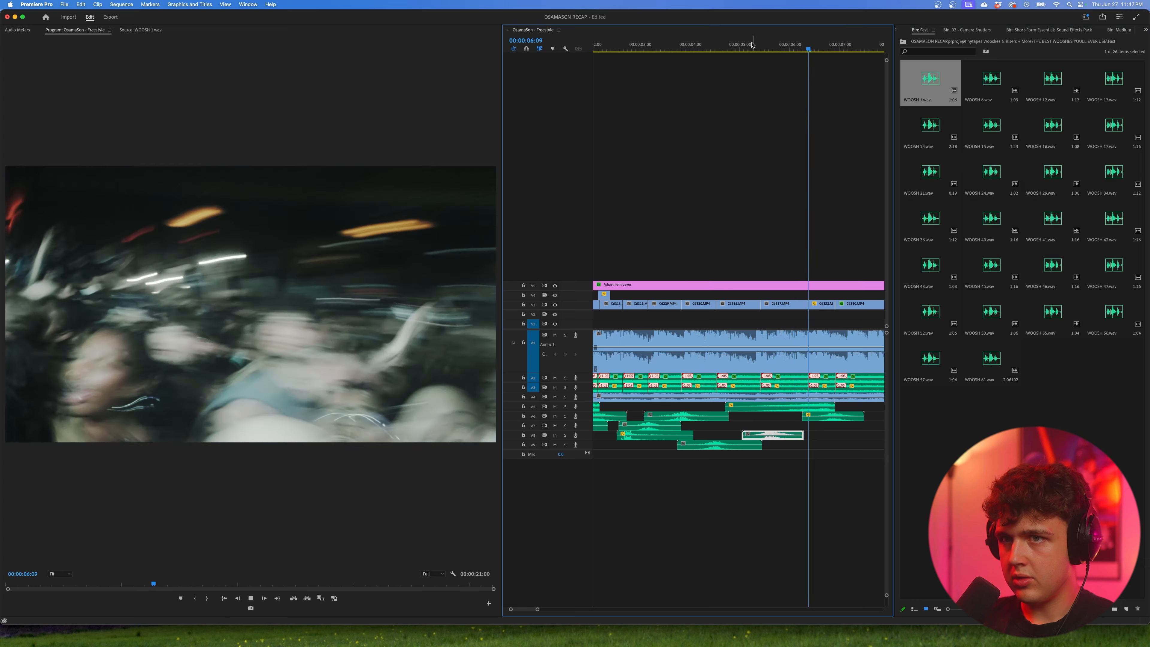
Step: Place WOOSH 40.wav from the Fast bin on A7 with its peak at the cut near 00:00:06:09
{"action": "key", "text": "space"}
{"action": "left_click", "coordinate": [806, 49]}
{"action": "left_click_drag", "start_coordinate": [806, 49], "coordinate": [810, 51]}
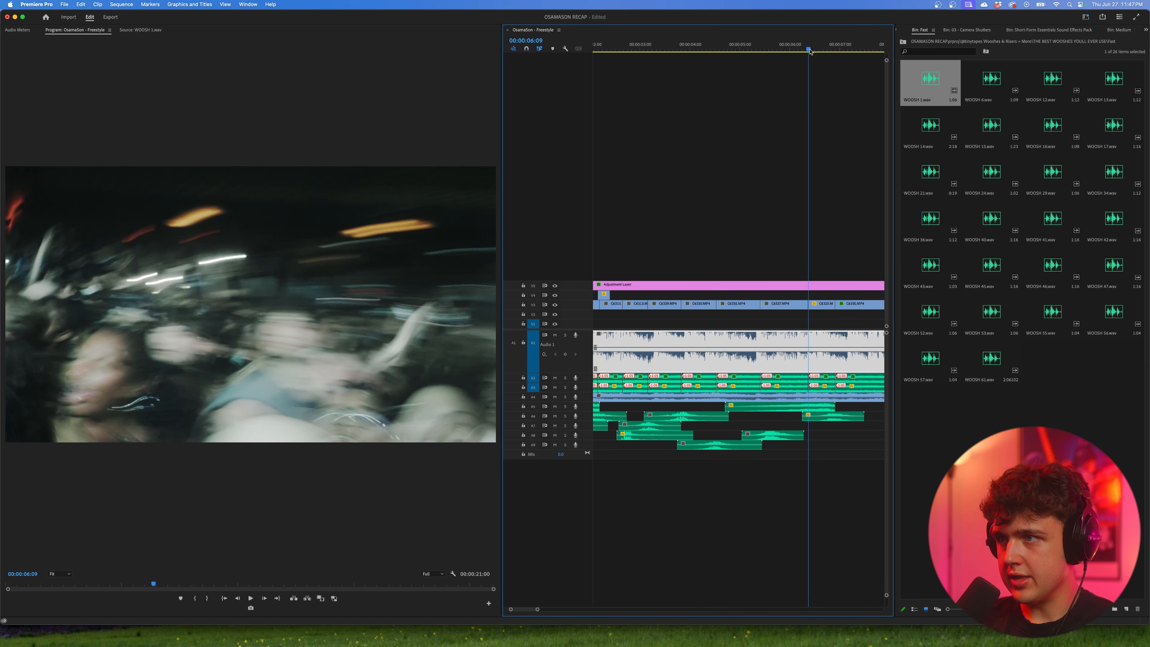
{"action": "left_click", "coordinate": [982, 81]}
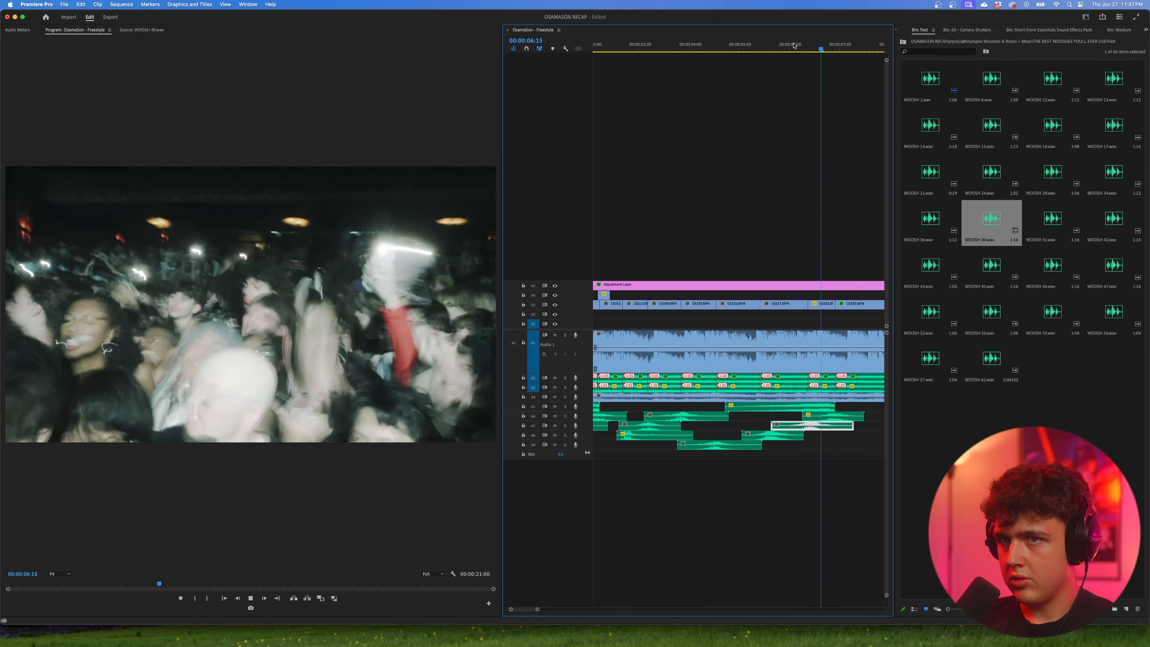
Step: Place WOOSH 41.wav on A9 with its peak at the cut near 00:00:07:22 and adjust its audio gain
{"action": "left_click_drag", "start_coordinate": [1052, 218], "coordinate": [706, 445]}
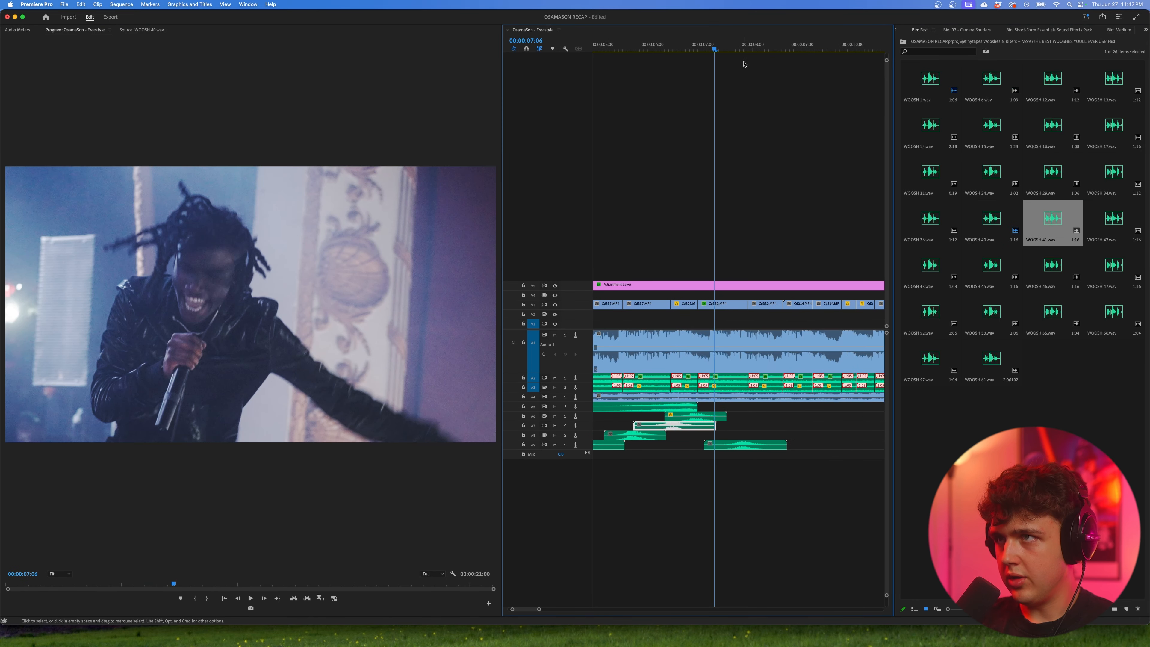
{"action": "left_click_drag", "start_coordinate": [743, 48], "coordinate": [748, 48]}
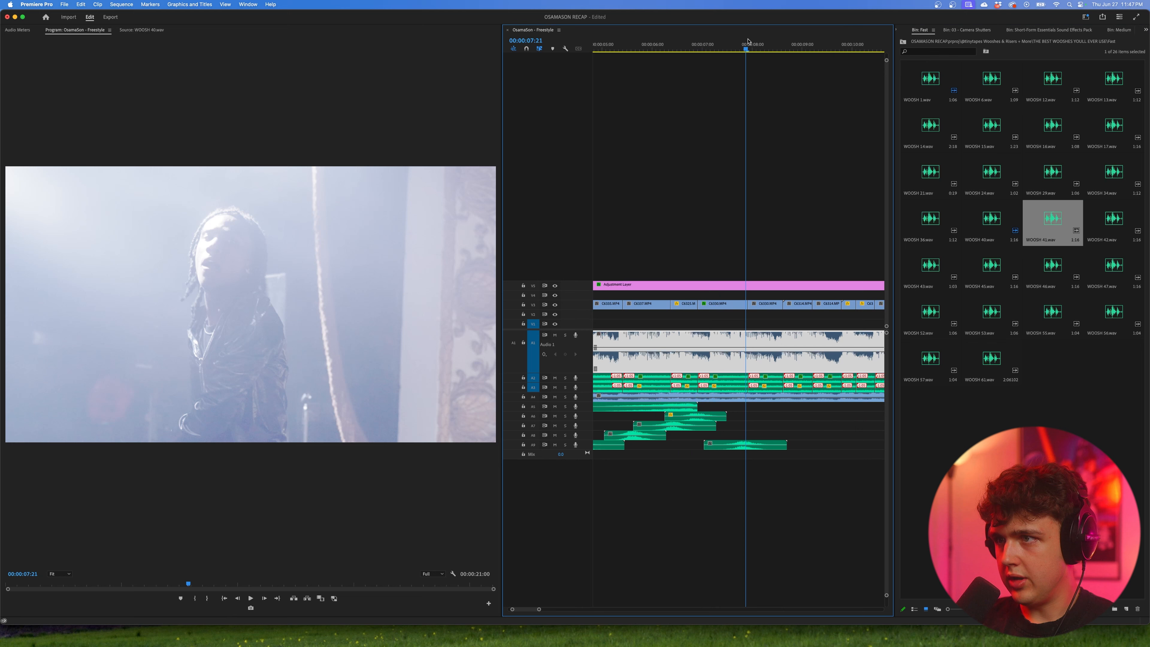
{"action": "left_click_drag", "start_coordinate": [764, 446], "coordinate": [765, 445]}
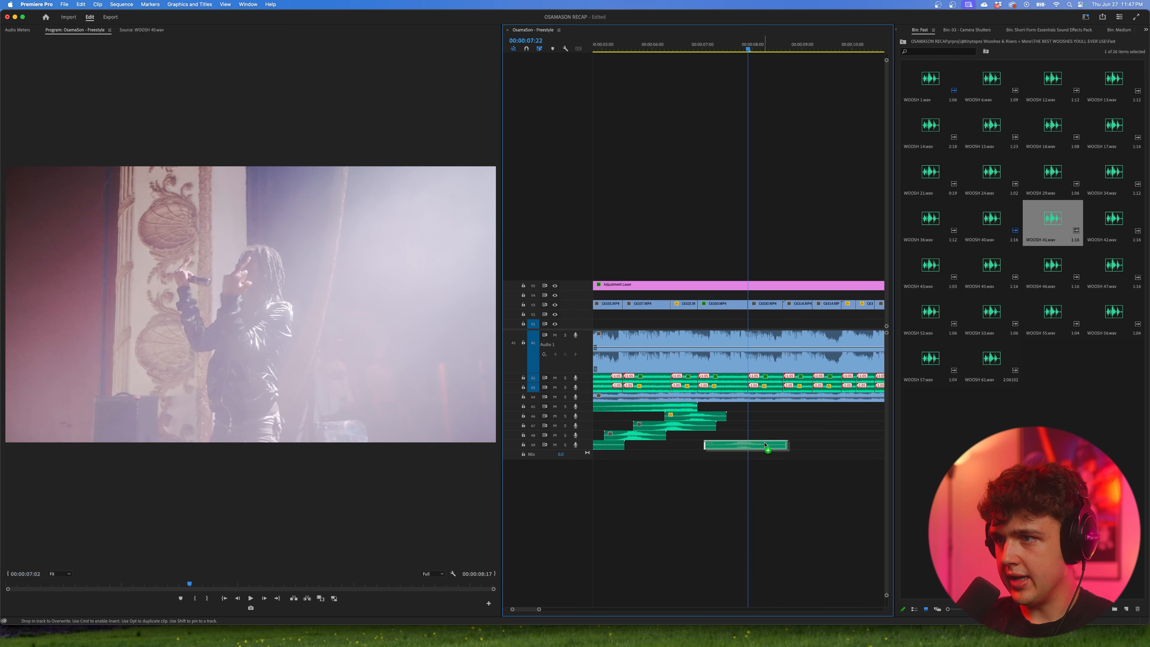
{"action": "left_click", "coordinate": [723, 51]}
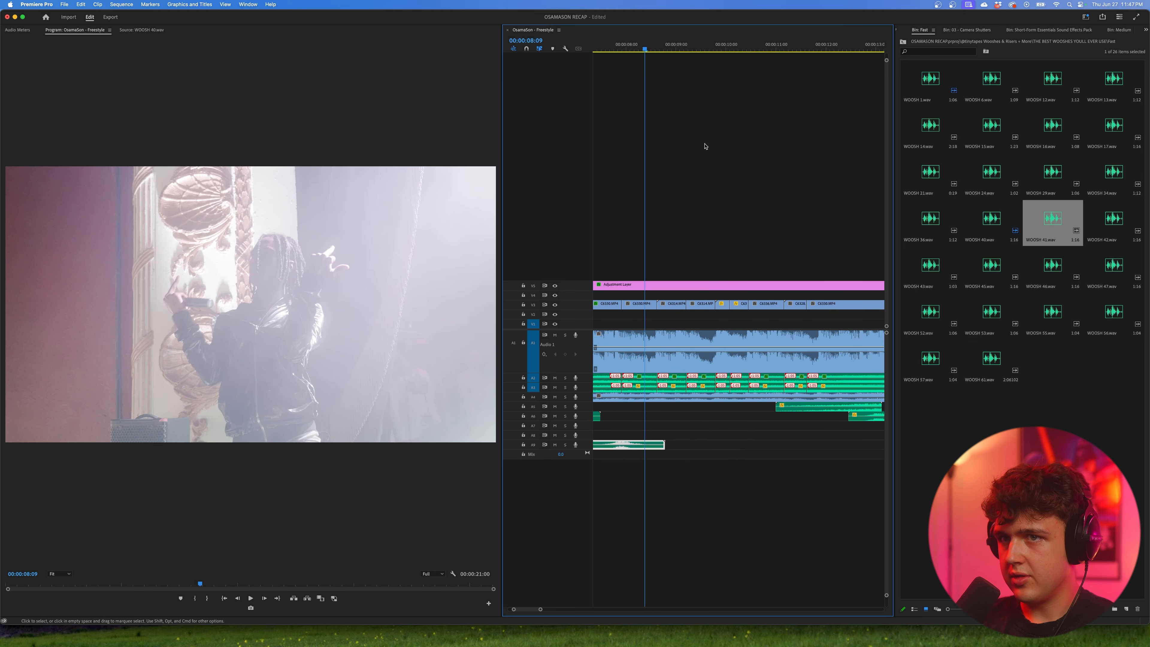
{"action": "right_click", "coordinate": [634, 445]}
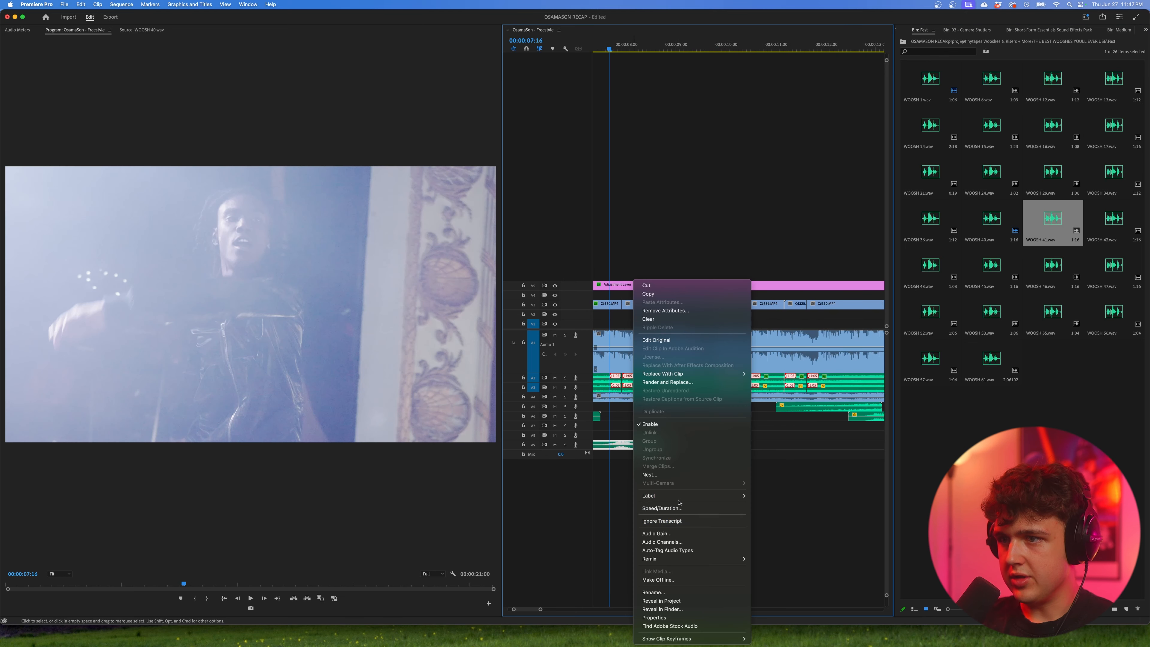
{"action": "key", "text": "Return"}
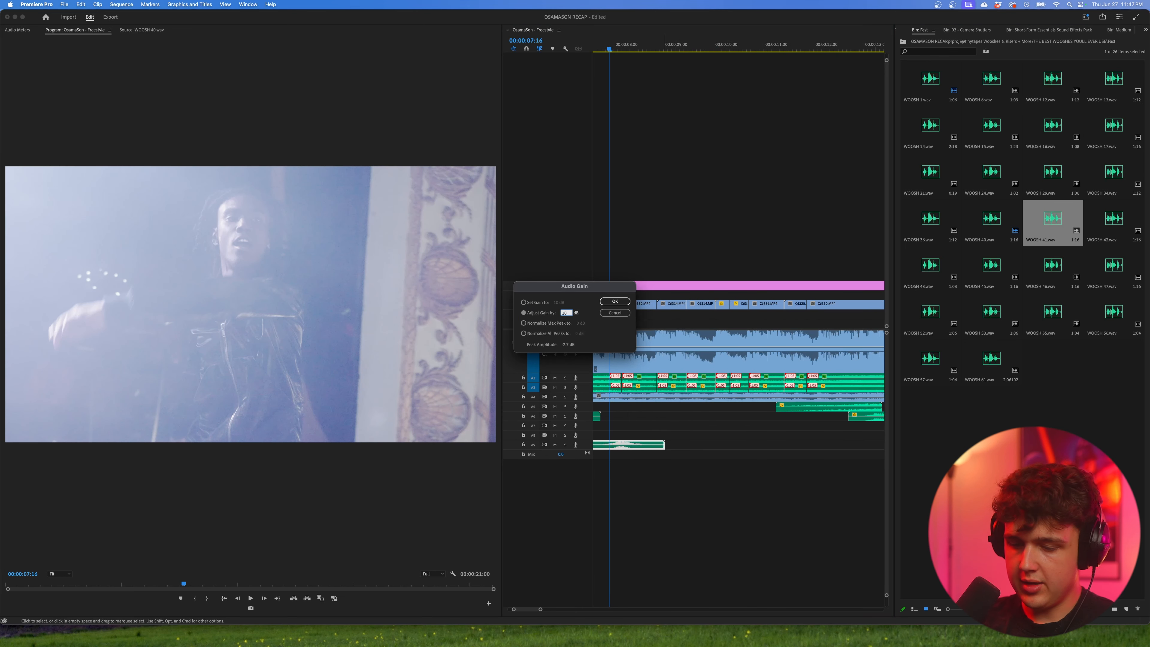
{"action": "key", "text": "Return"}
Step: Place WOOSH 46.wav on A7 before 00:00:09:05 and copy the camera shutter sound onto A6 at about 00:00:09:03
{"action": "left_click_drag", "start_coordinate": [608, 48], "coordinate": [686, 48]}
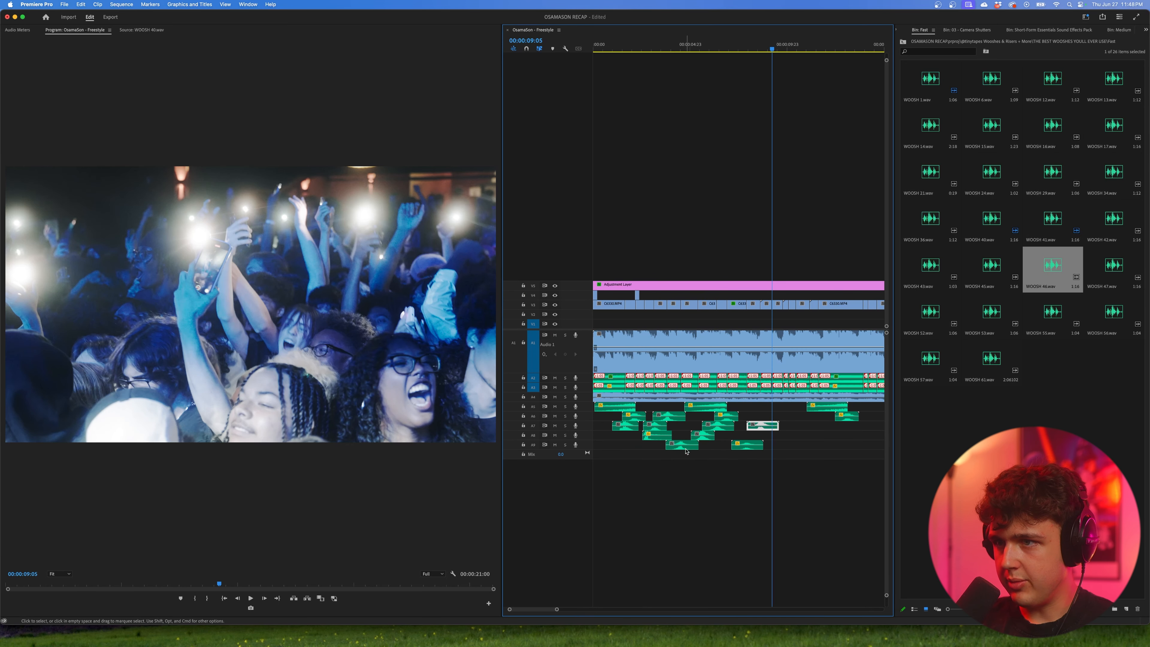
{"action": "left_click_drag", "start_coordinate": [791, 418], "coordinate": [783, 419]}
{"action": "key", "text": "="}
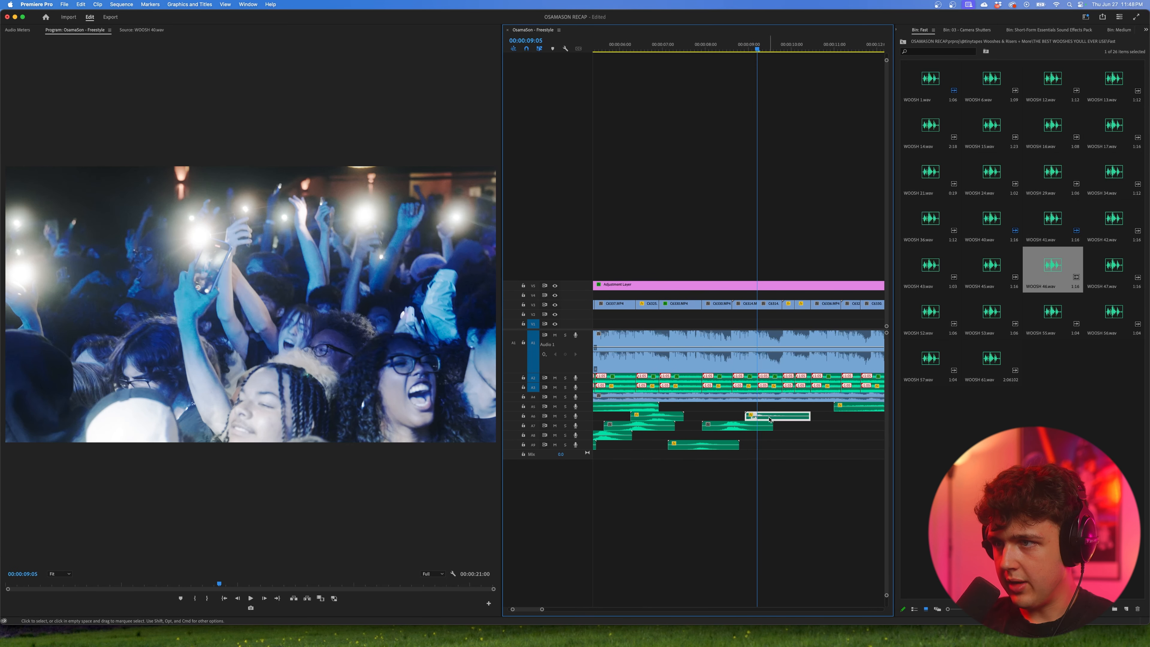
{"action": "mouse_move", "coordinate": [758, 44]}
{"action": "left_mouse_down"}
{"action": "mouse_move", "coordinate": [746, 45]}
{"action": "mouse_move", "coordinate": [765, 46]}
{"action": "left_mouse_up"}
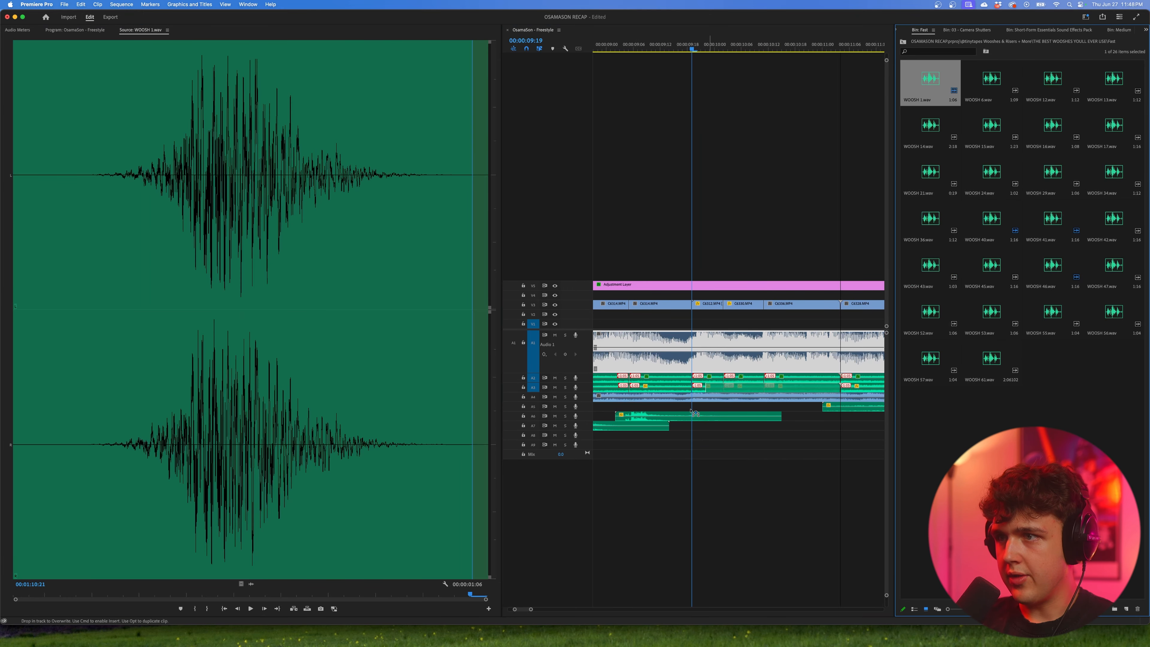
Step: Place another fast woosh on A9 with its peak at the transition near 00:00:09:19
{"action": "left_click_drag", "start_coordinate": [694, 413], "coordinate": [698, 445]}
{"action": "left_click_drag", "start_coordinate": [675, 48], "coordinate": [722, 47]}
{"action": "left_click_drag", "start_coordinate": [991, 267], "coordinate": [743, 438]}
{"action": "left_click", "coordinate": [691, 47]}
{"action": "key", "text": "Delete"}
Step: Audition WOOSH 7.wav in the Medium bin, and place WOOSH 44.wav on A10 and WOOSH 49.wav on A7 between about 00:00:10:00 and 00:00:13:12
{"action": "left_click", "coordinate": [1118, 30]}
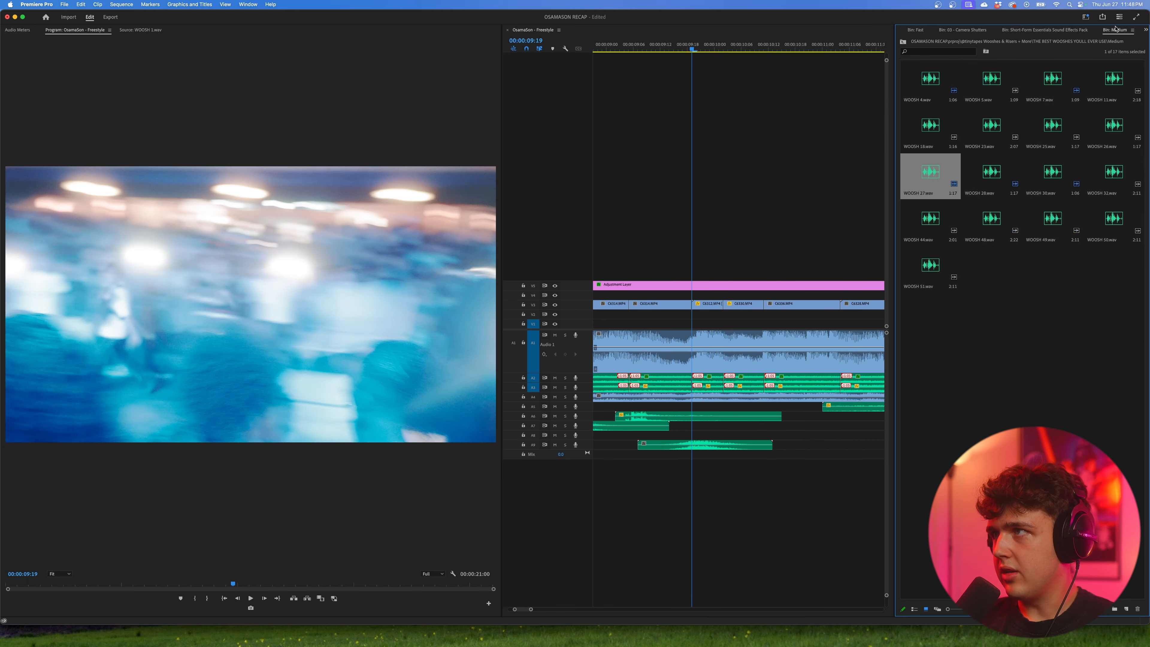
{"action": "left_click", "coordinate": [1061, 127]}
{"action": "double_click", "coordinate": [1061, 127]}
{"action": "key", "text": "space"}
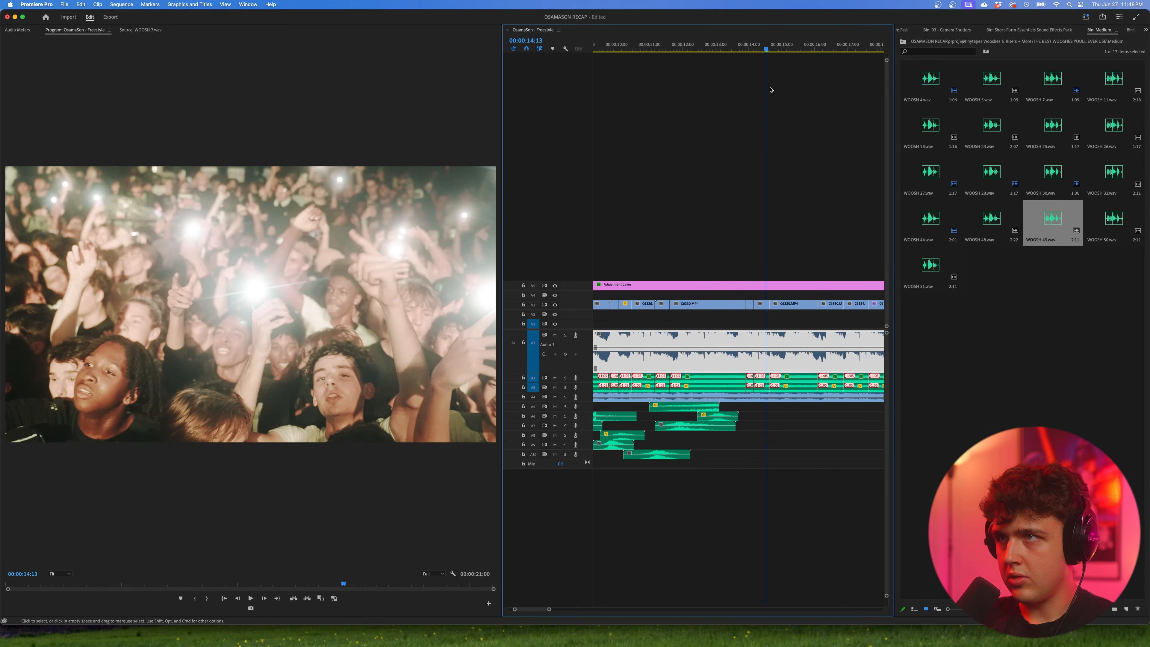
Step: Copy existing wooshes onto A5, A7 and A8 over the remaining cuts from about 00:00:13:22 onward, and play the ending
{"action": "left_click", "coordinate": [746, 48]}
{"action": "key", "text": "minus"}
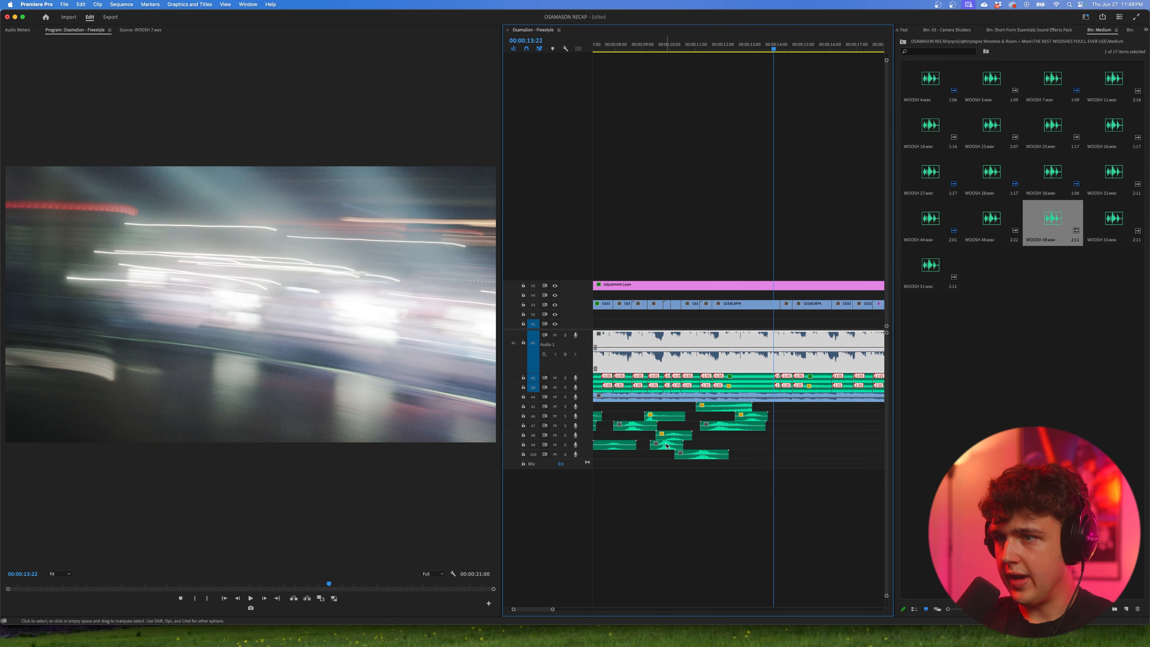
{"action": "left_click_drag", "start_coordinate": [666, 447], "coordinate": [801, 439]}
{"action": "key", "text": "space"}
{"action": "key", "text": "minus"}
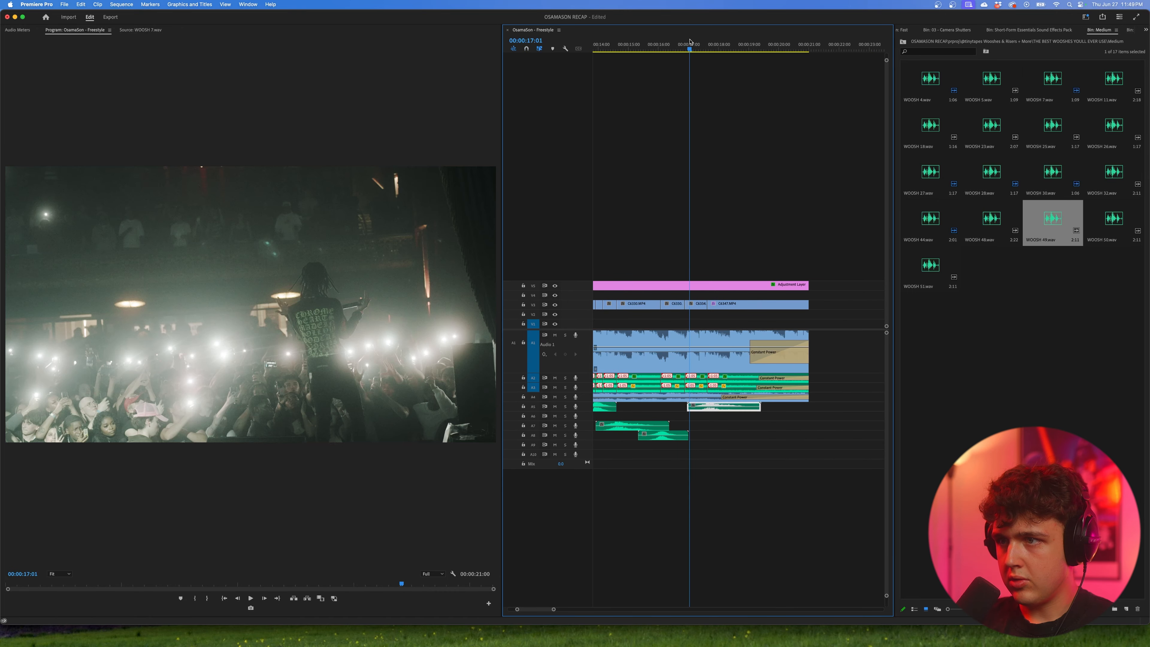
{"action": "key", "text": "minus"}
{"action": "key", "text": "minus"}
{"action": "key", "text": "minus"}
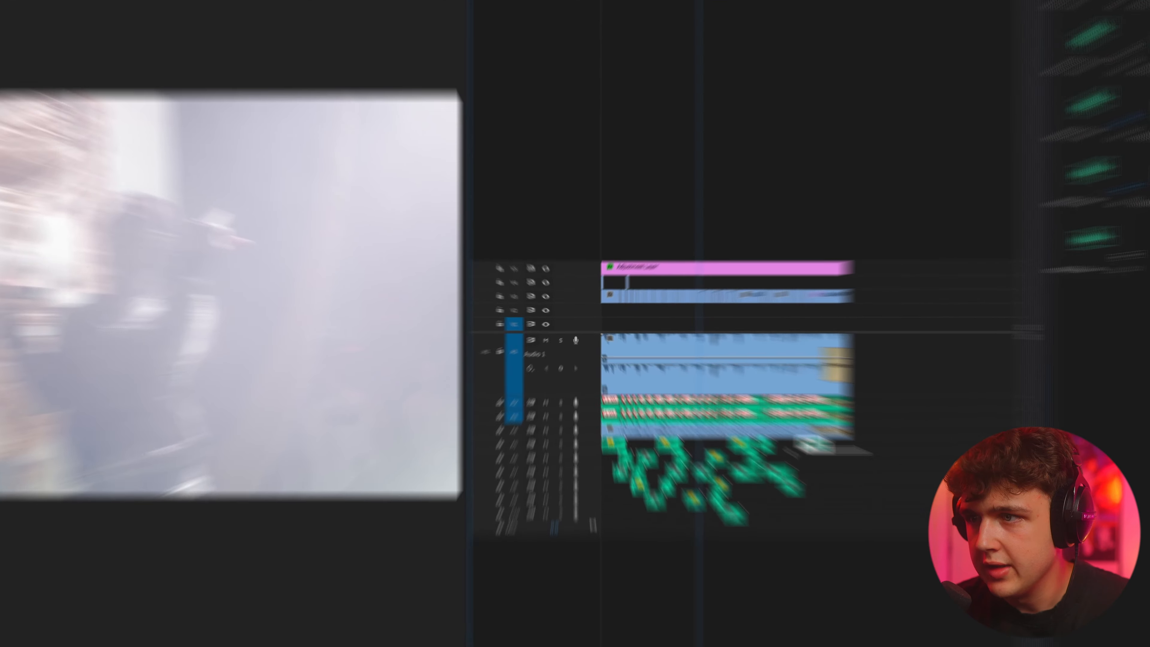
Step: Adjust the audio gain of all wooshes and shutter sounds on A7 to A10 together and play the result
{"action": "left_click_drag", "start_coordinate": [773, 410], "coordinate": [586, 449]}
{"action": "left_click_drag", "start_coordinate": [906, 561], "coordinate": [626, 462]}
{"action": "left_click_drag", "start_coordinate": [813, 546], "coordinate": [629, 480]}
{"action": "right_click", "coordinate": [623, 476]}
{"action": "left_click", "coordinate": [672, 641]}
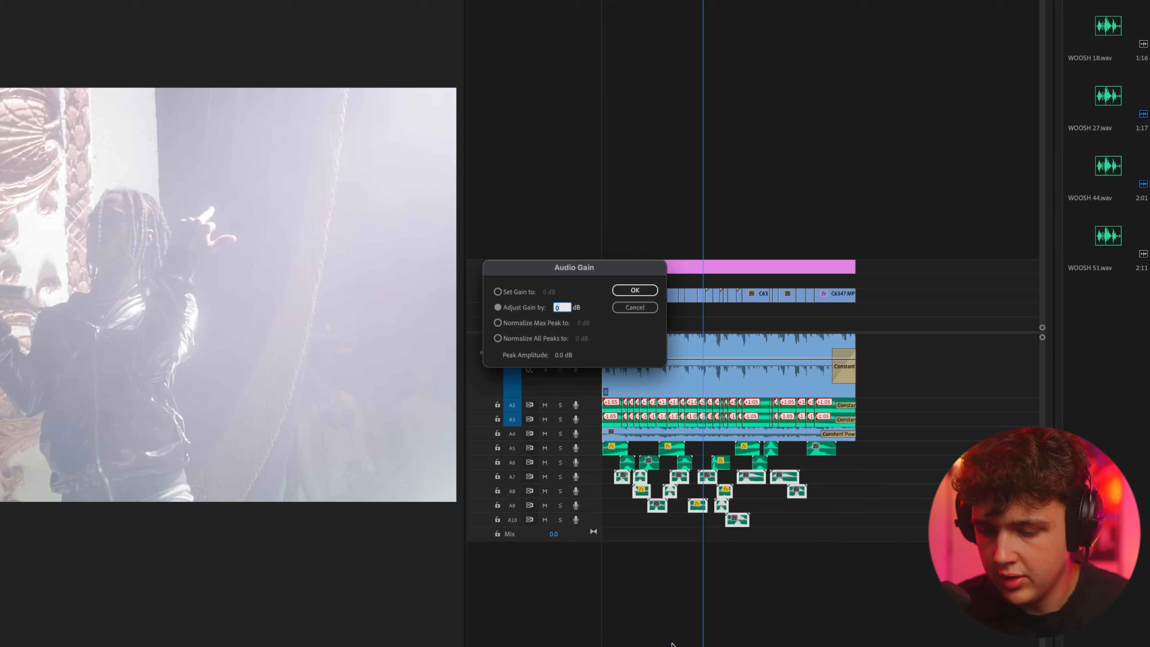
{"action": "key", "text": "Return"}
{"action": "key", "text": "space"}
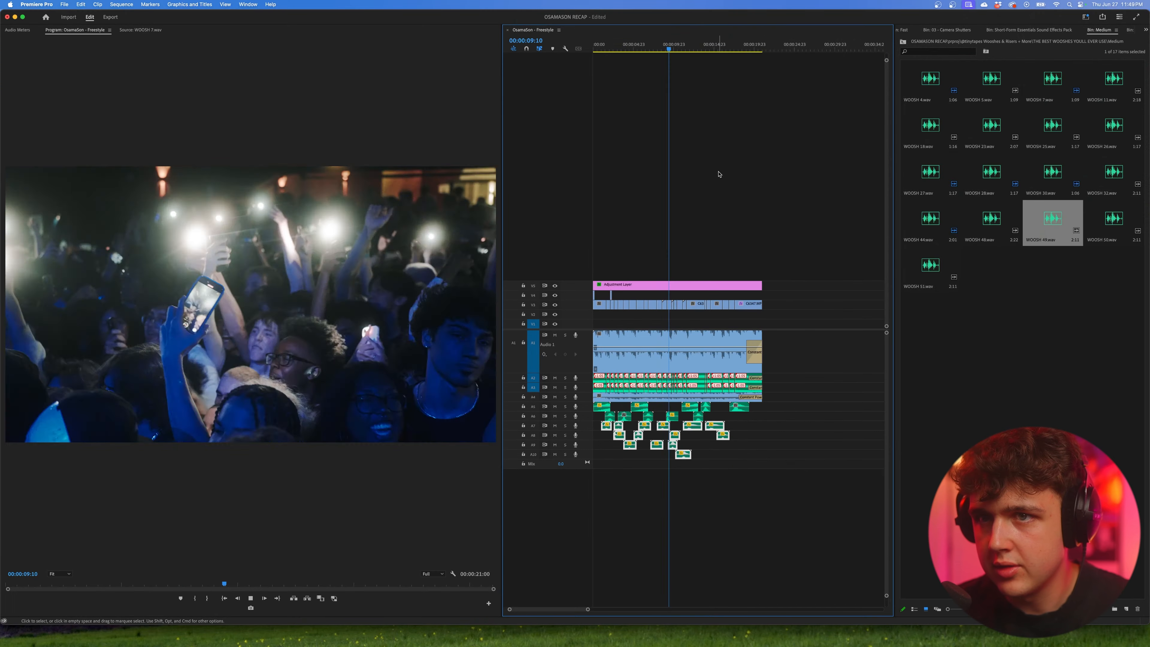
Step: Duplicate the C6312.MP4 light-streak overlay on V4 to the cut near 00:00:03:05 and select the copy
{"action": "left_click", "coordinate": [652, 358]}
{"action": "key", "text": "equal"}
{"action": "key", "text": "equal"}
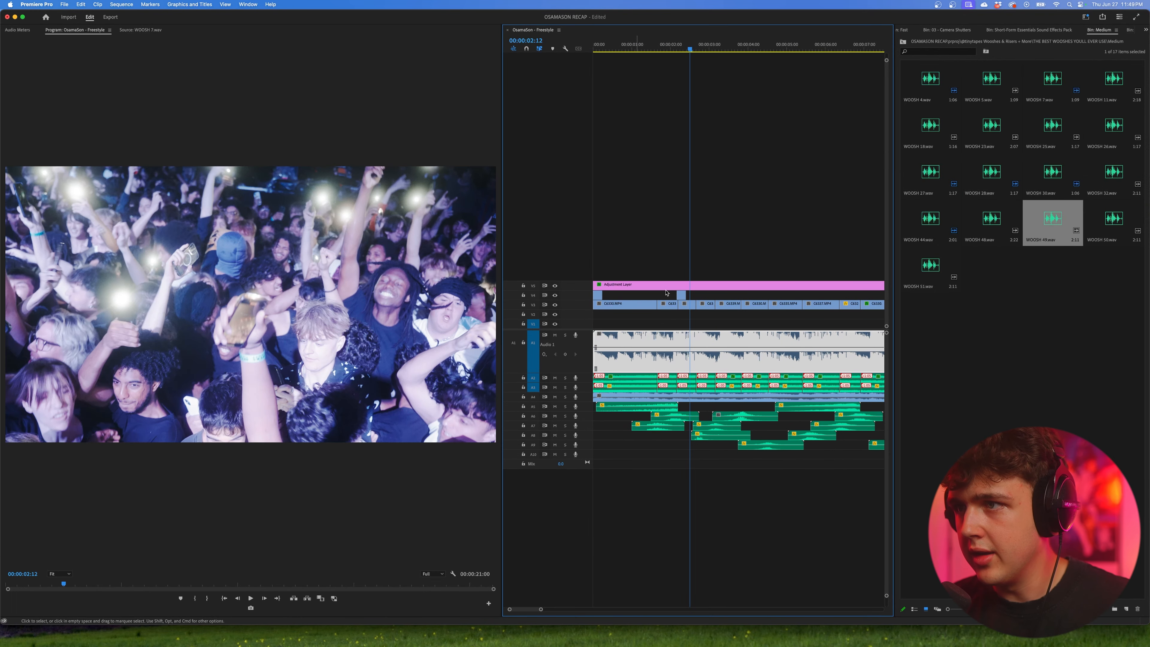
{"action": "left_click_drag", "start_coordinate": [681, 296], "coordinate": [717, 297]}
{"action": "left_click_drag", "start_coordinate": [713, 47], "coordinate": [718, 47]}
{"action": "left_click", "coordinate": [717, 297]}
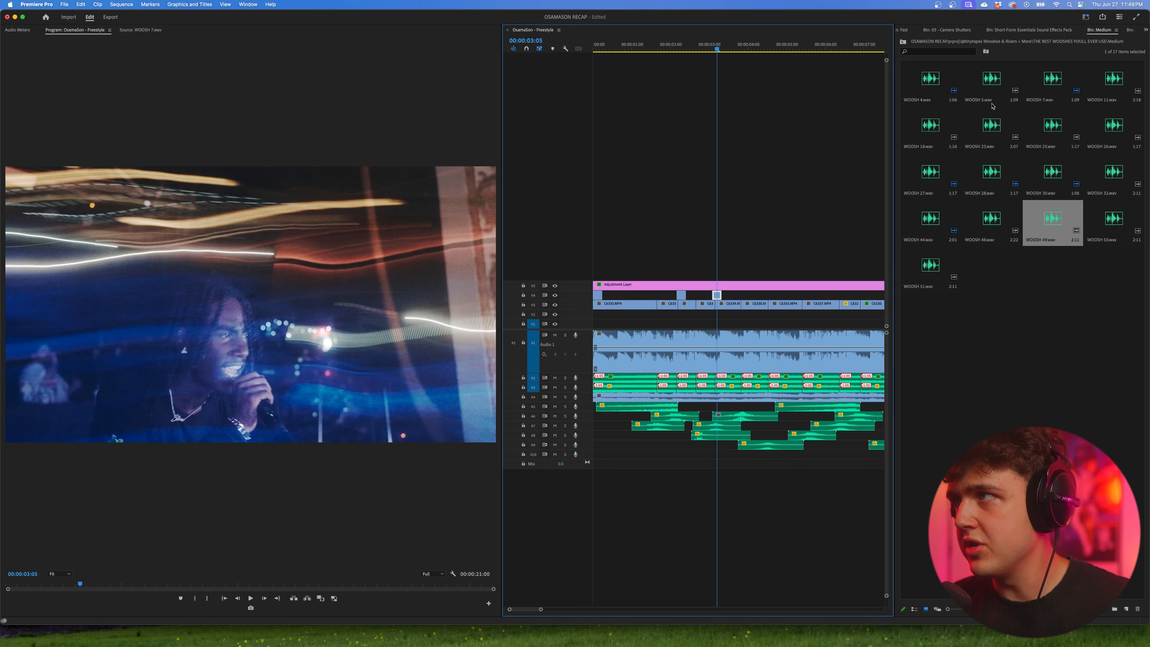
Step: In Lumetri Color, set the copied light-streak overlay's saturation to 200 and lower its temperature to about -38
{"action": "left_click", "coordinate": [1146, 30]}
{"action": "left_click", "coordinate": [1090, 136]}
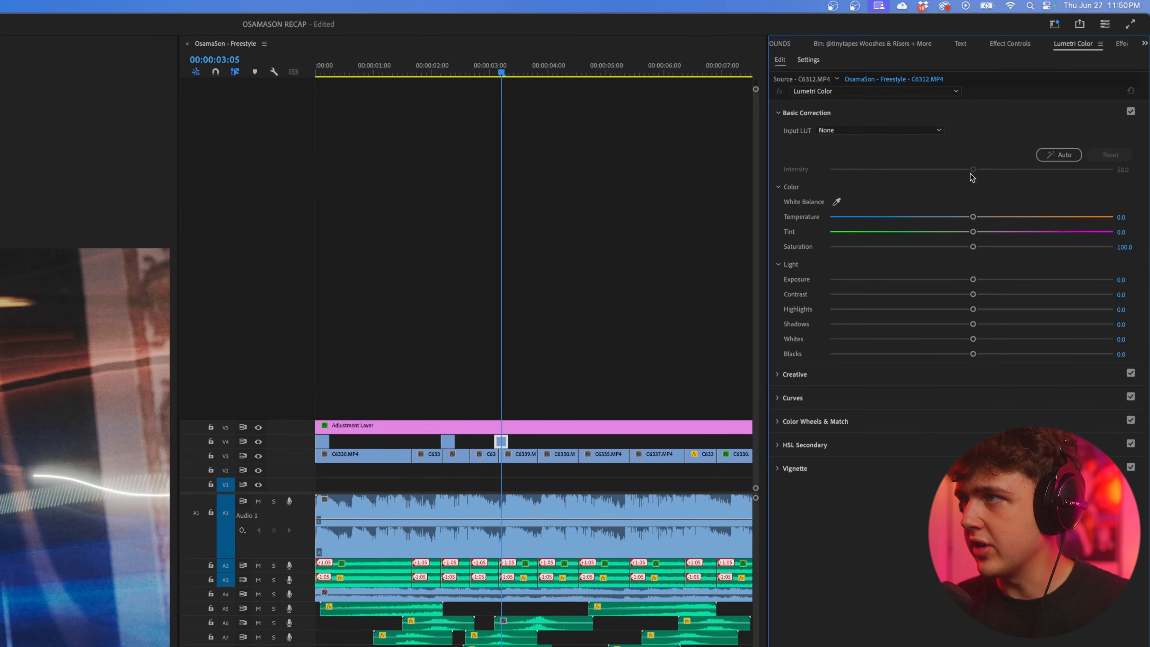
{"action": "left_click_drag", "start_coordinate": [983, 245], "coordinate": [1136, 251]}
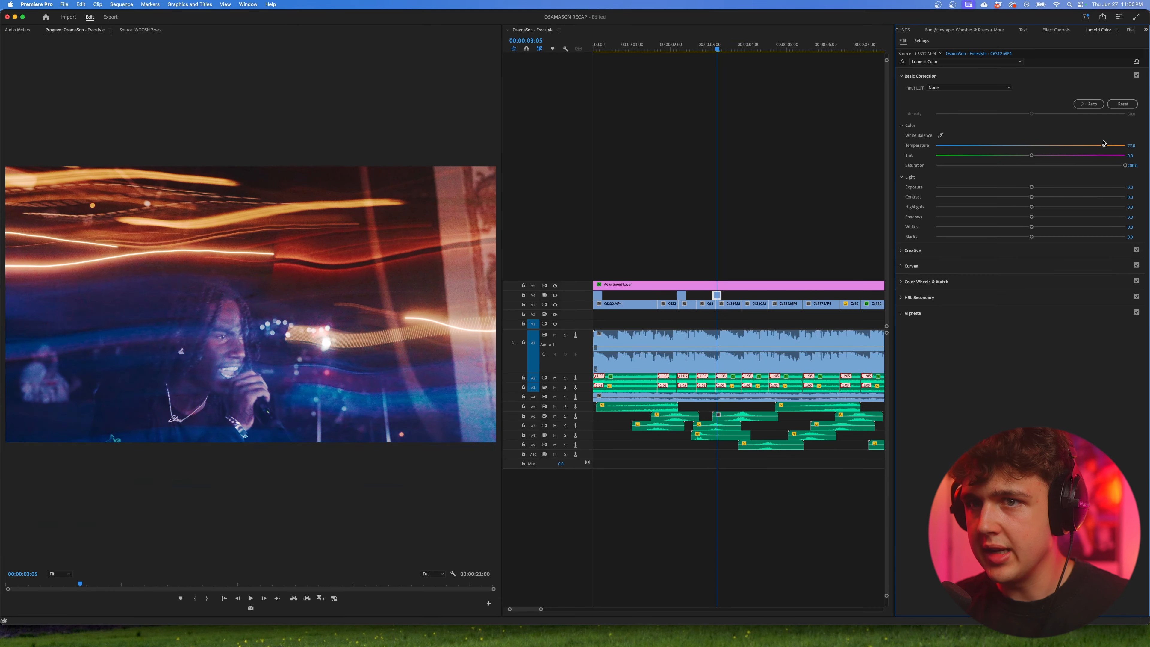
{"action": "left_click_drag", "start_coordinate": [972, 217], "coordinate": [917, 230]}
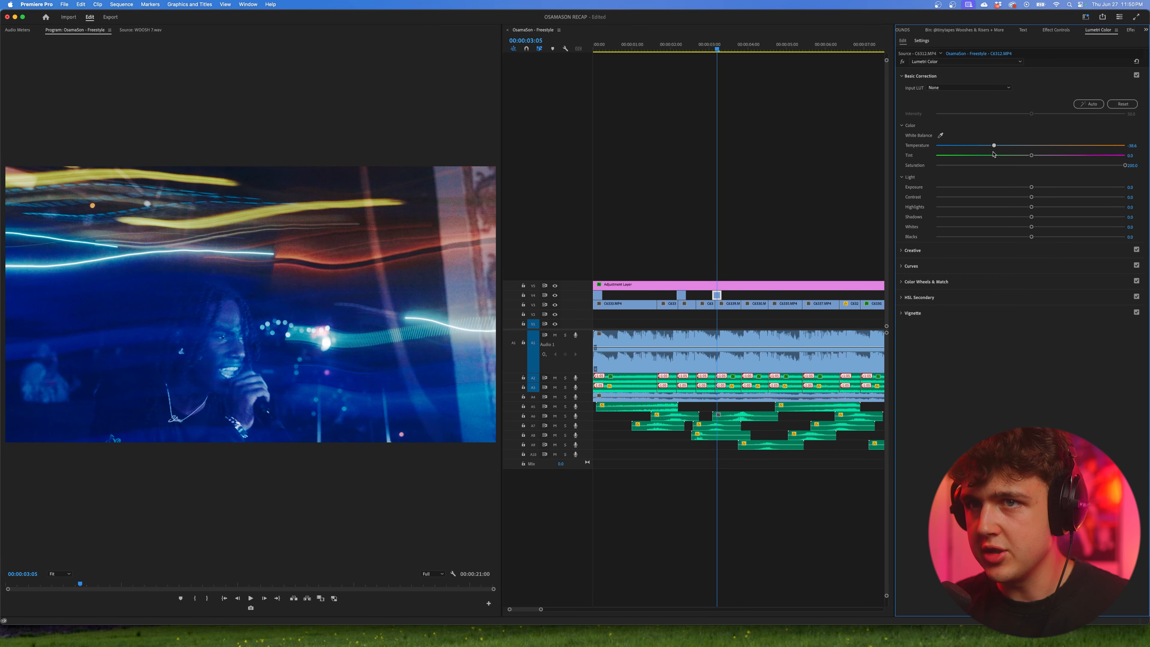
{"action": "left_click_drag", "start_coordinate": [993, 154], "coordinate": [998, 154]}
Step: Adjust the copied light-streak overlay's motion settings and move it on V4 to the cut near 00:00:03:20
{"action": "left_click", "coordinate": [1056, 29]}
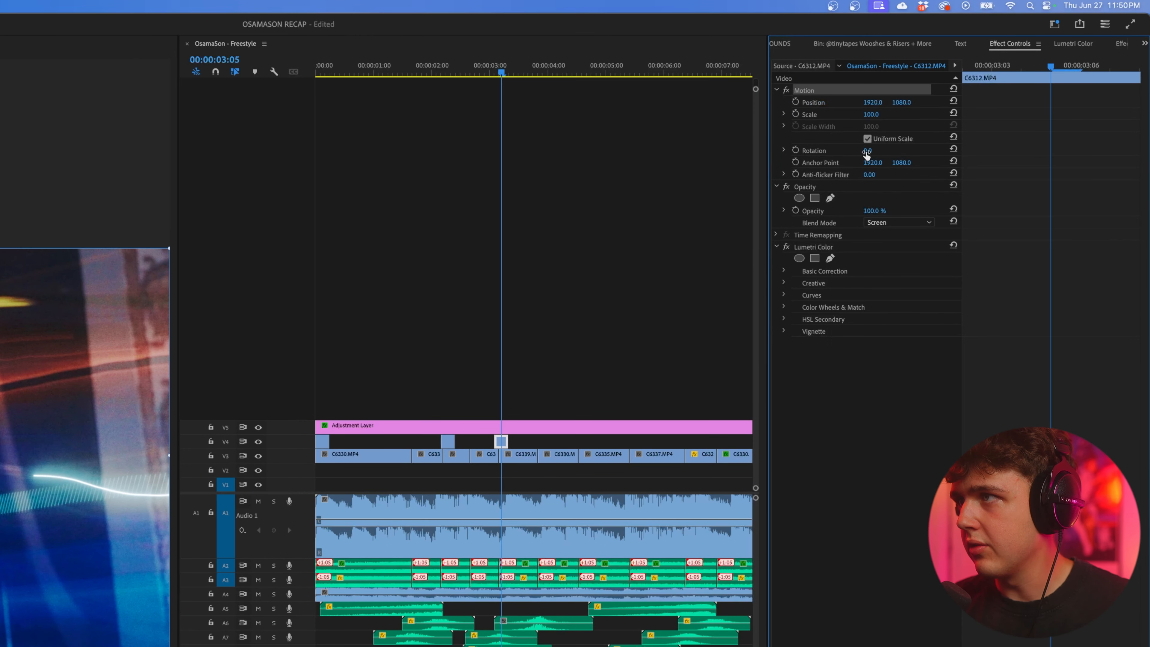
{"action": "left_click_drag", "start_coordinate": [866, 154], "coordinate": [886, 114]}
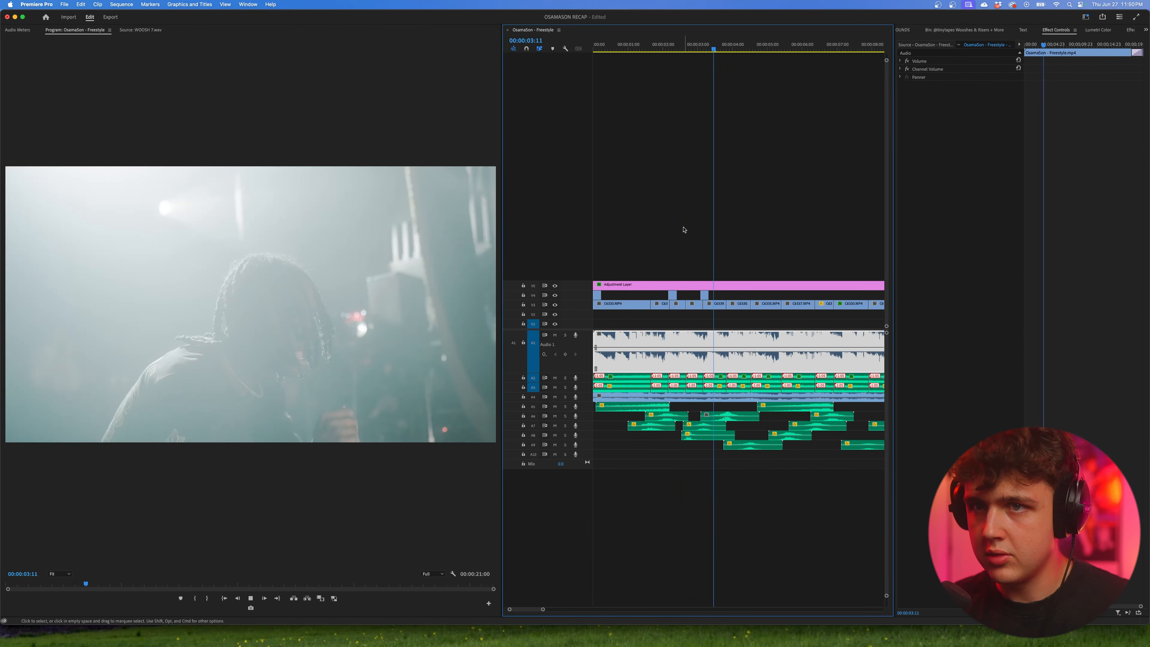
{"action": "left_click_drag", "start_coordinate": [705, 295], "coordinate": [729, 295]}
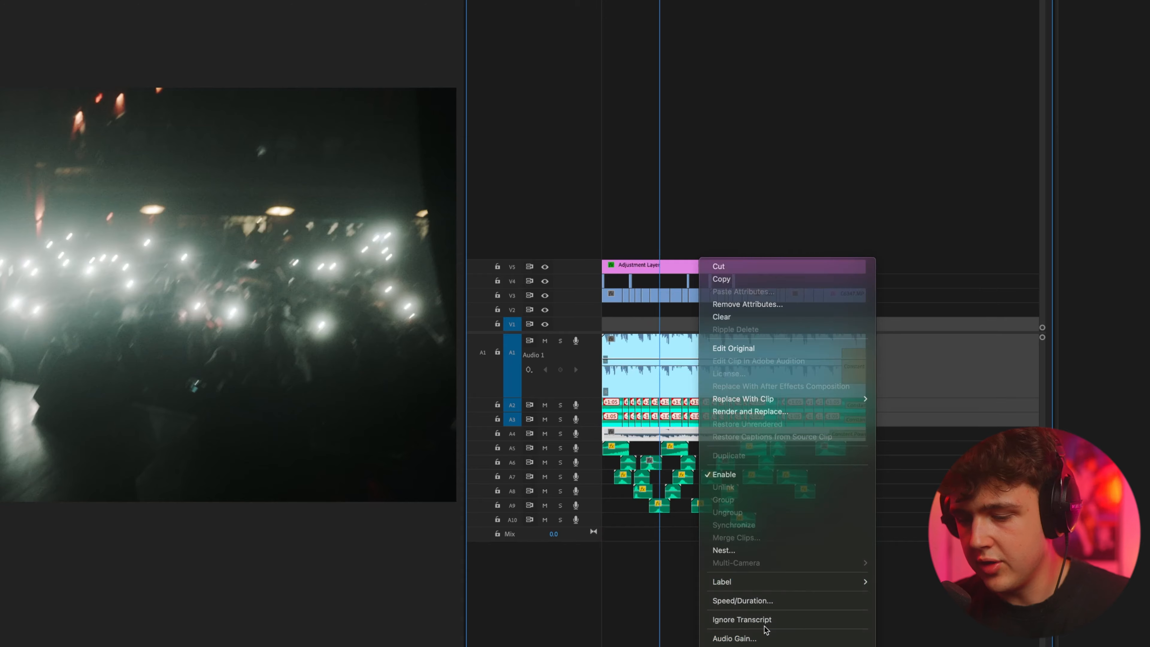
Step: Open the H.264 export settings for the OsamaSon - Freestyle sequence and scrub through the preview to about 00:00:07:20
{"action": "left_click", "coordinate": [701, 520]}
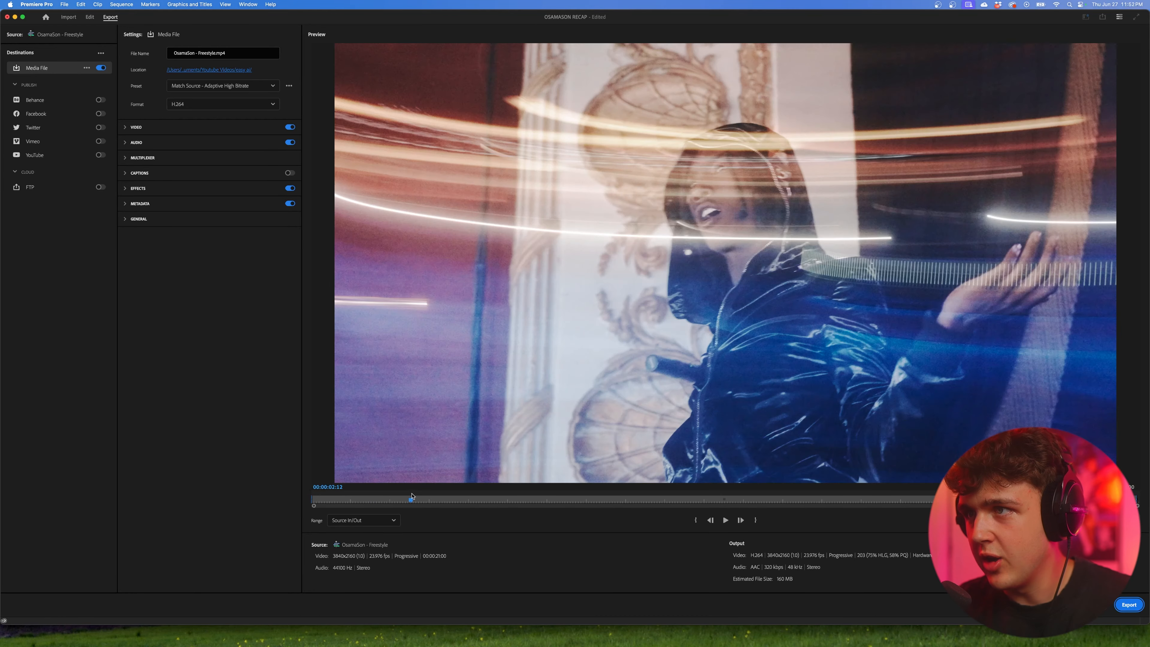
{"action": "left_click_drag", "start_coordinate": [411, 496], "coordinate": [621, 479]}
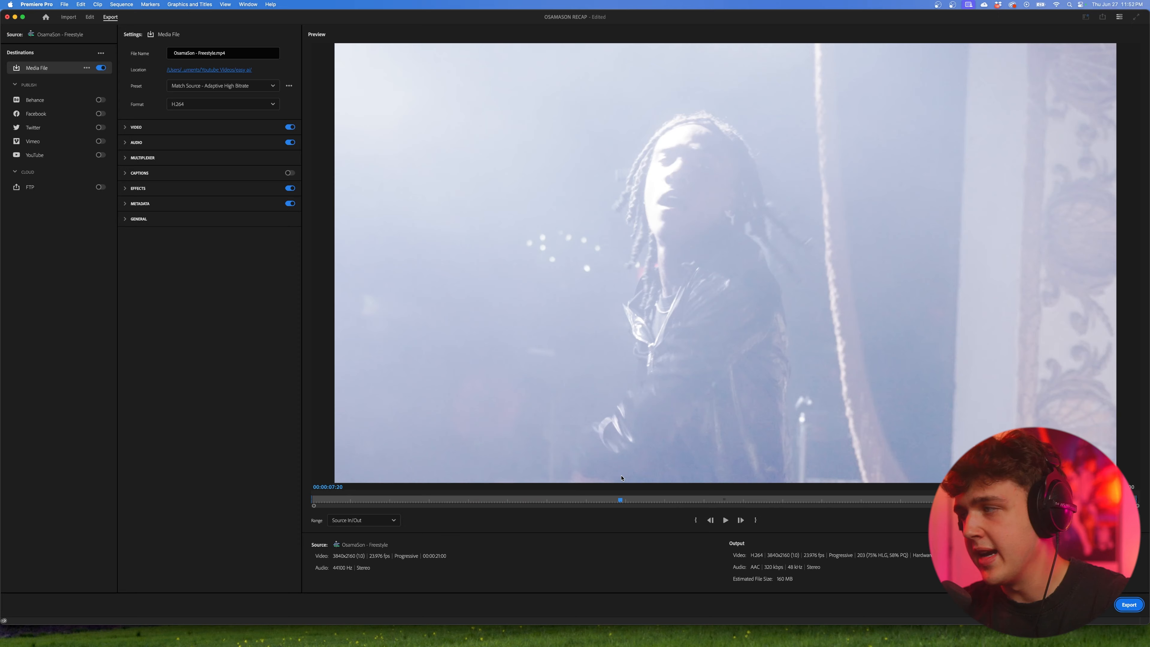